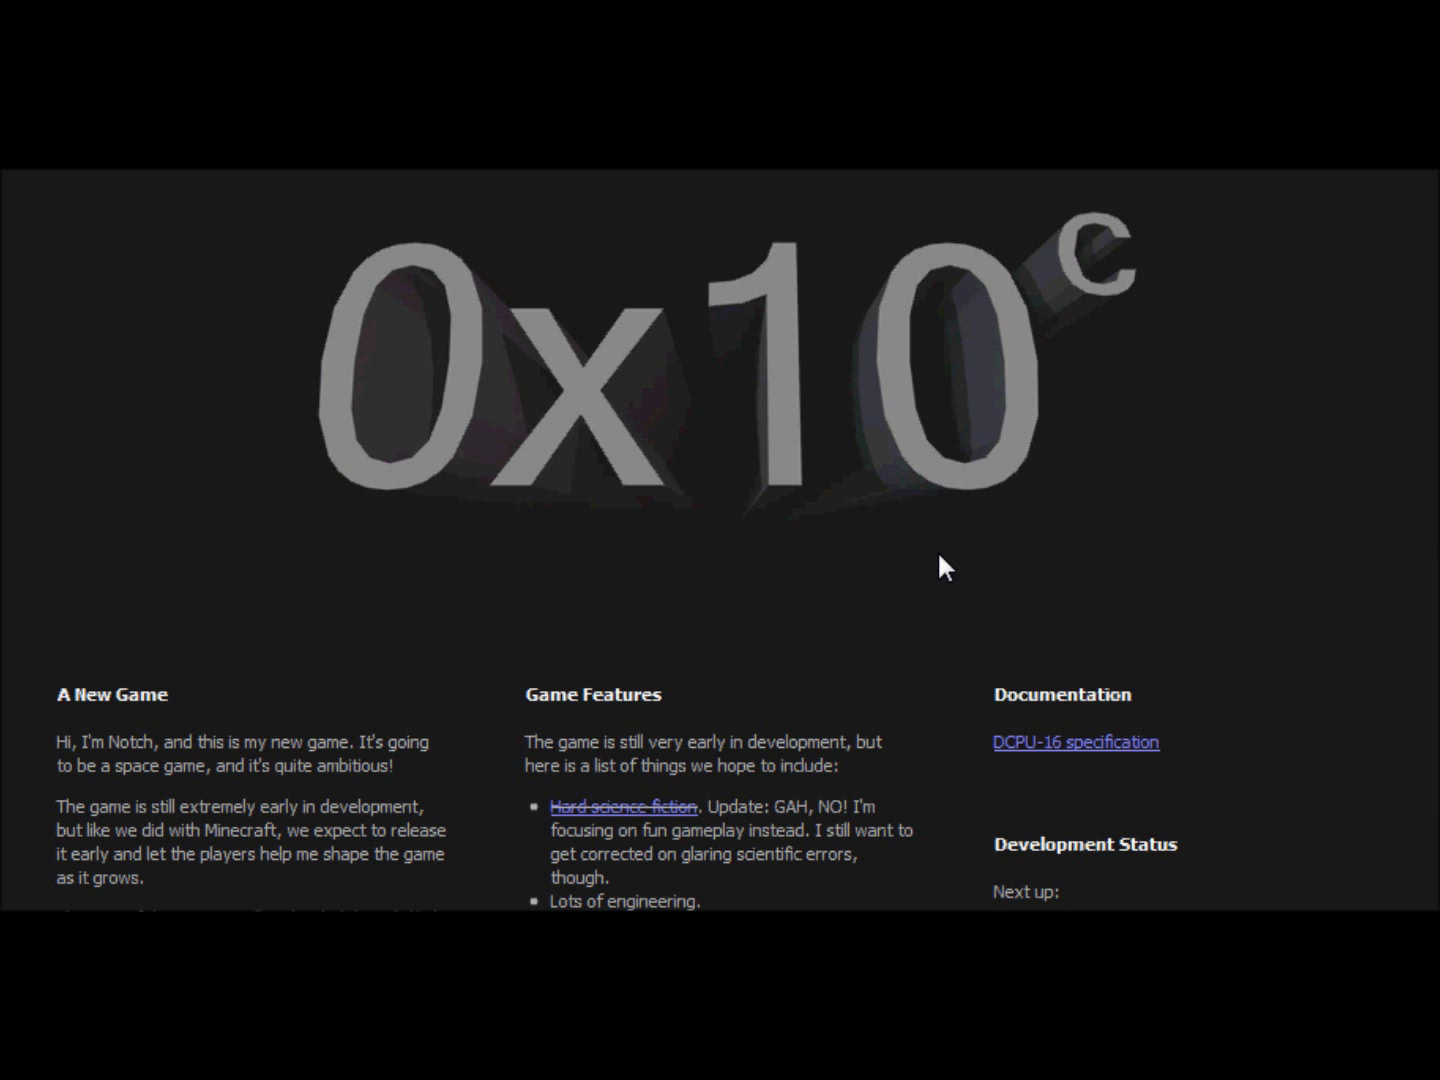
# - Examine the 0x10c site's game description, feature list, backstory, documentation and development status
pyautogui.scroll(-3, 1008, 605)
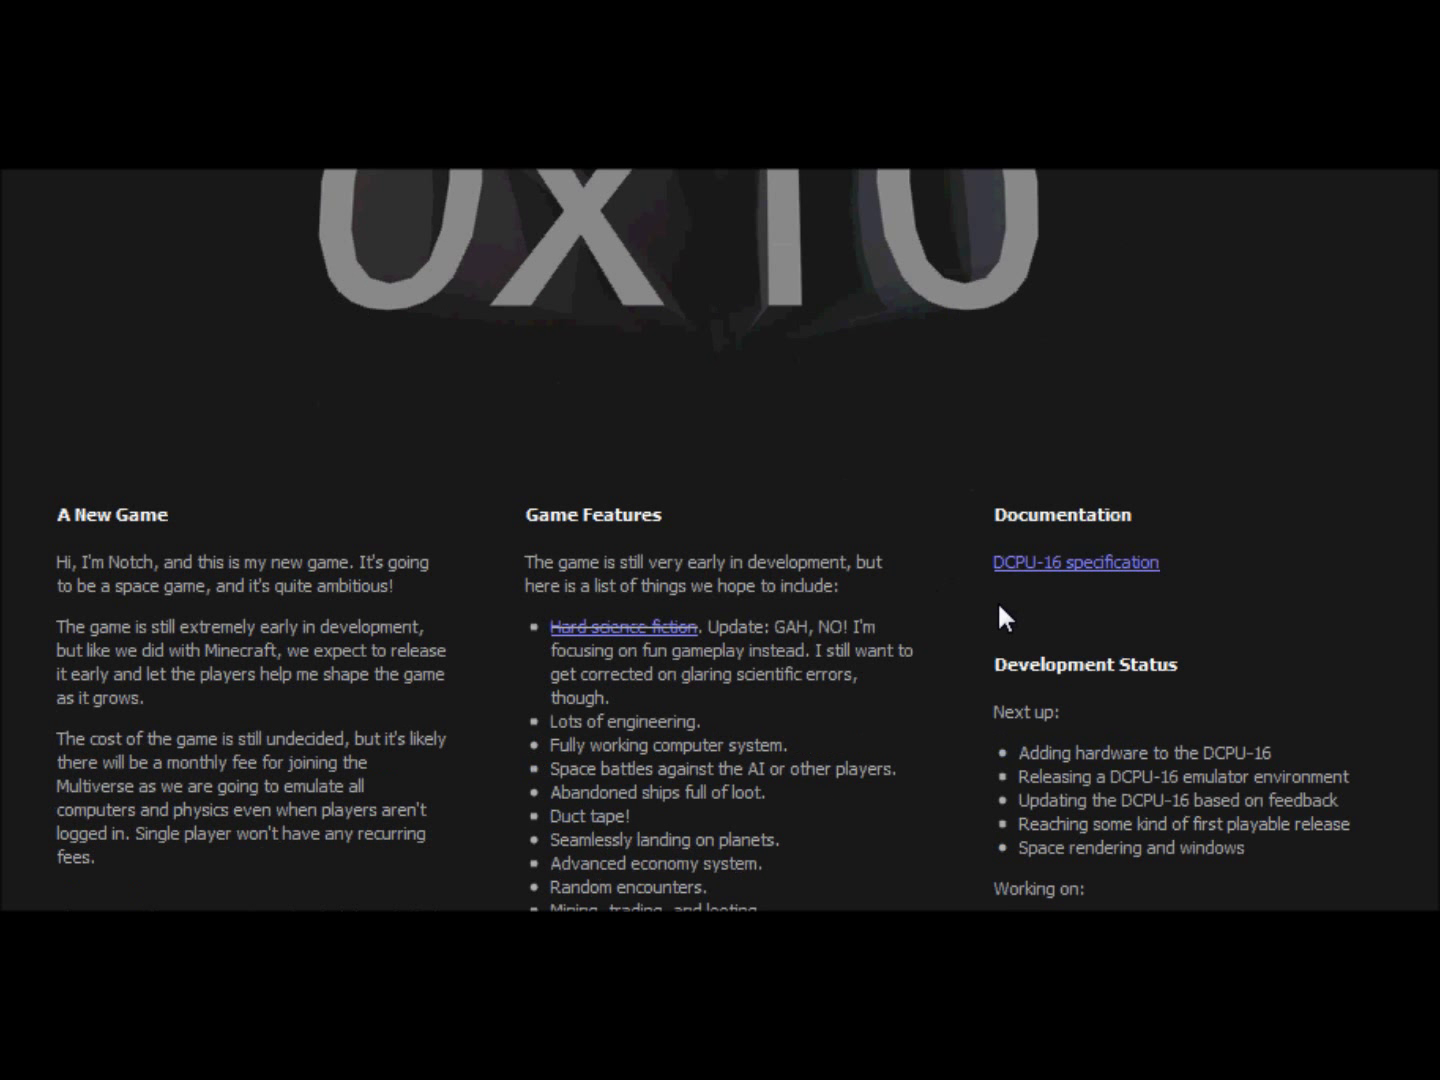
pyautogui.scroll(-2, 999, 609)
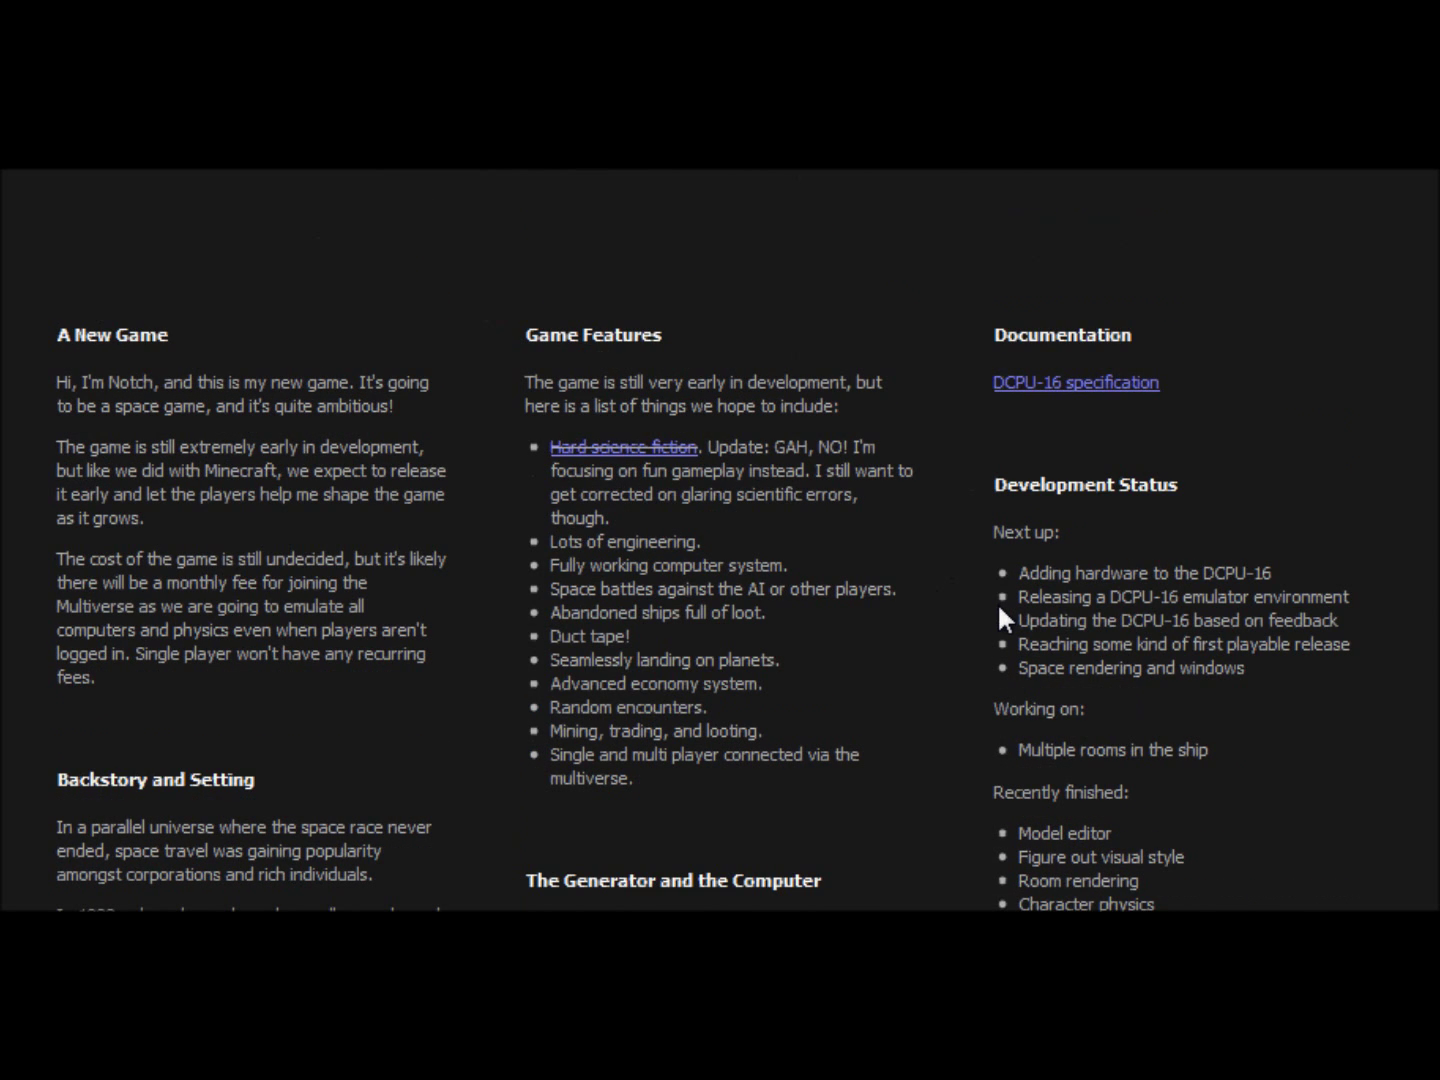
pyautogui.scroll(-2, 997, 602)
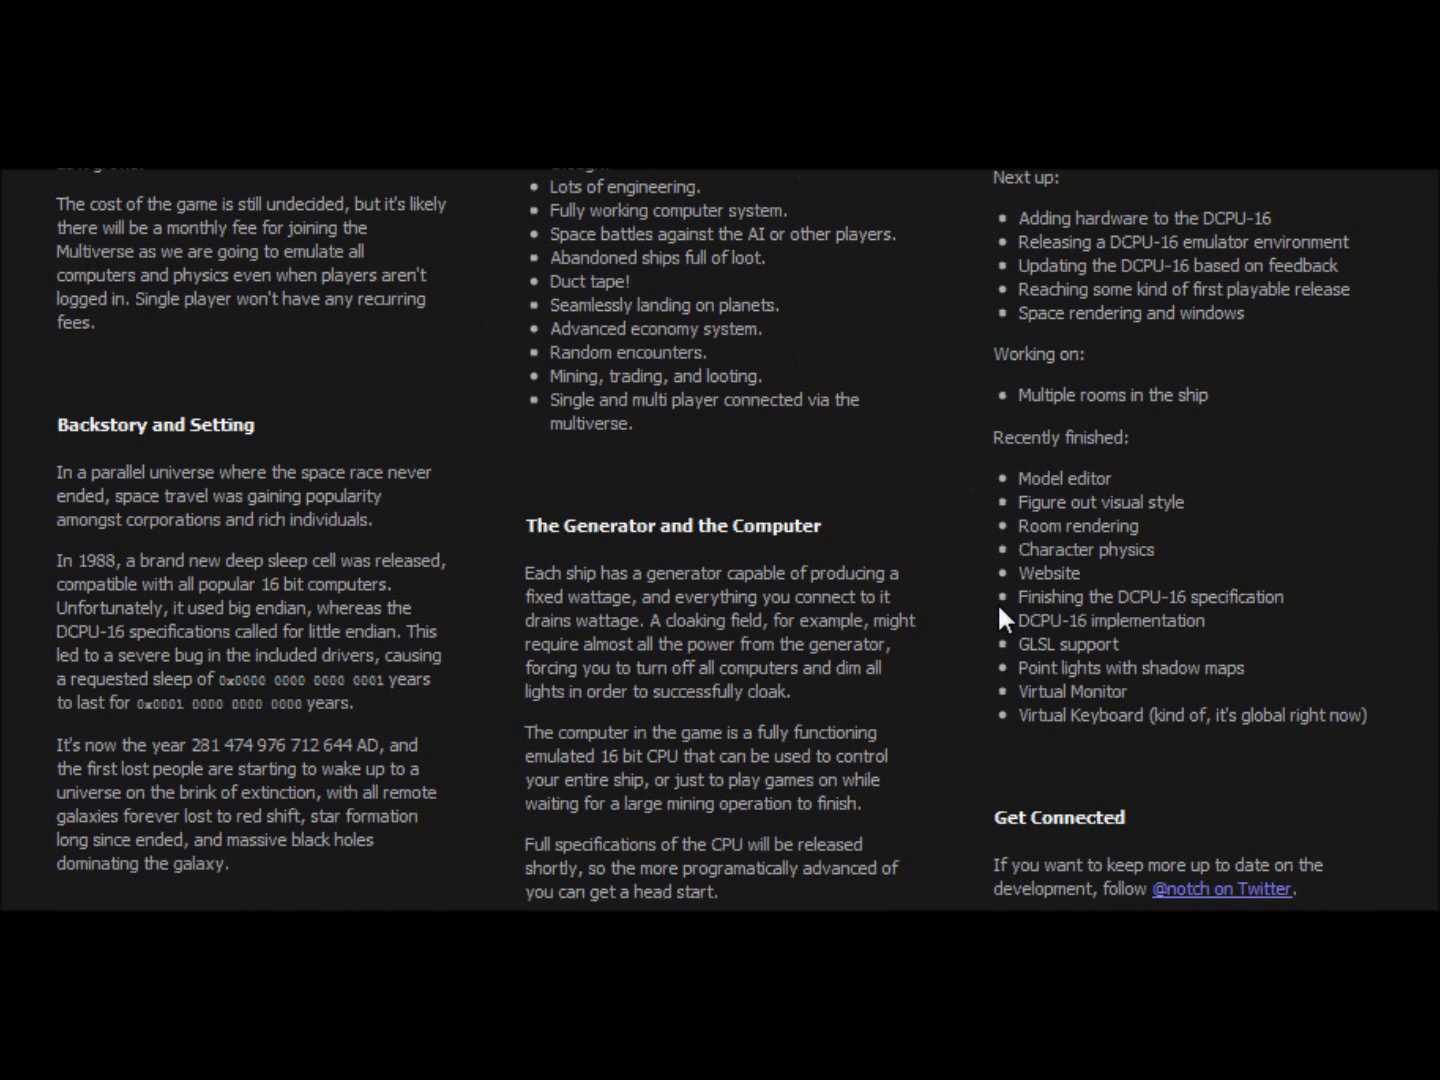
pyautogui.scroll(3, 998, 607)
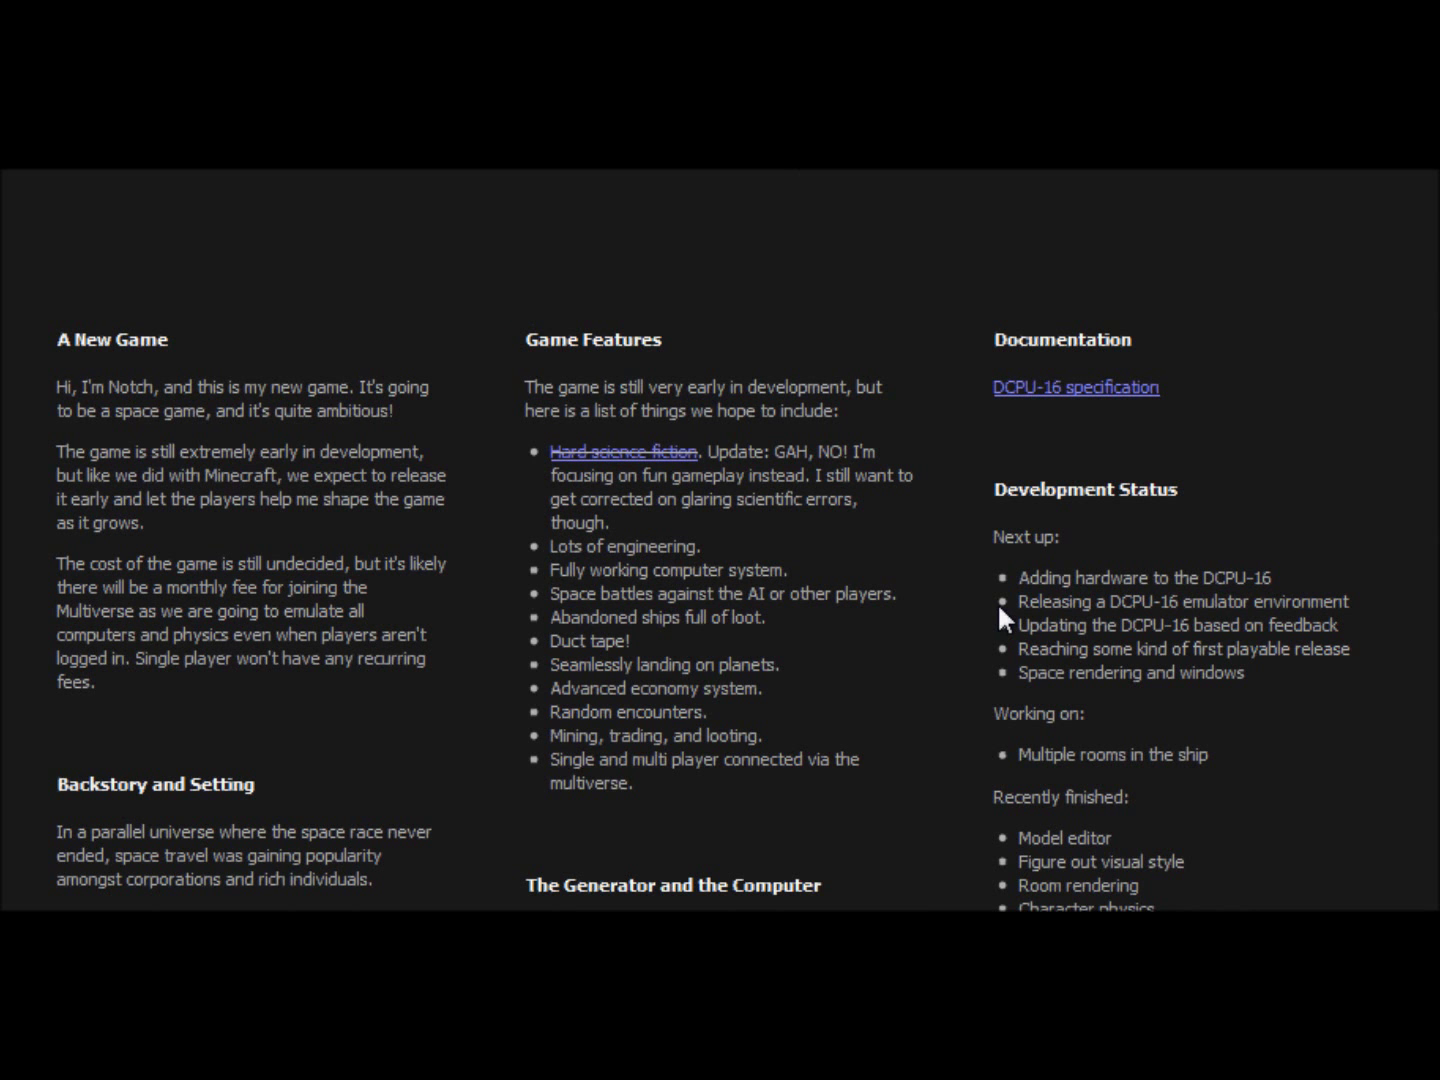
pyautogui.scroll(-3, 997, 602)
pyautogui.scroll(5, 997, 602)
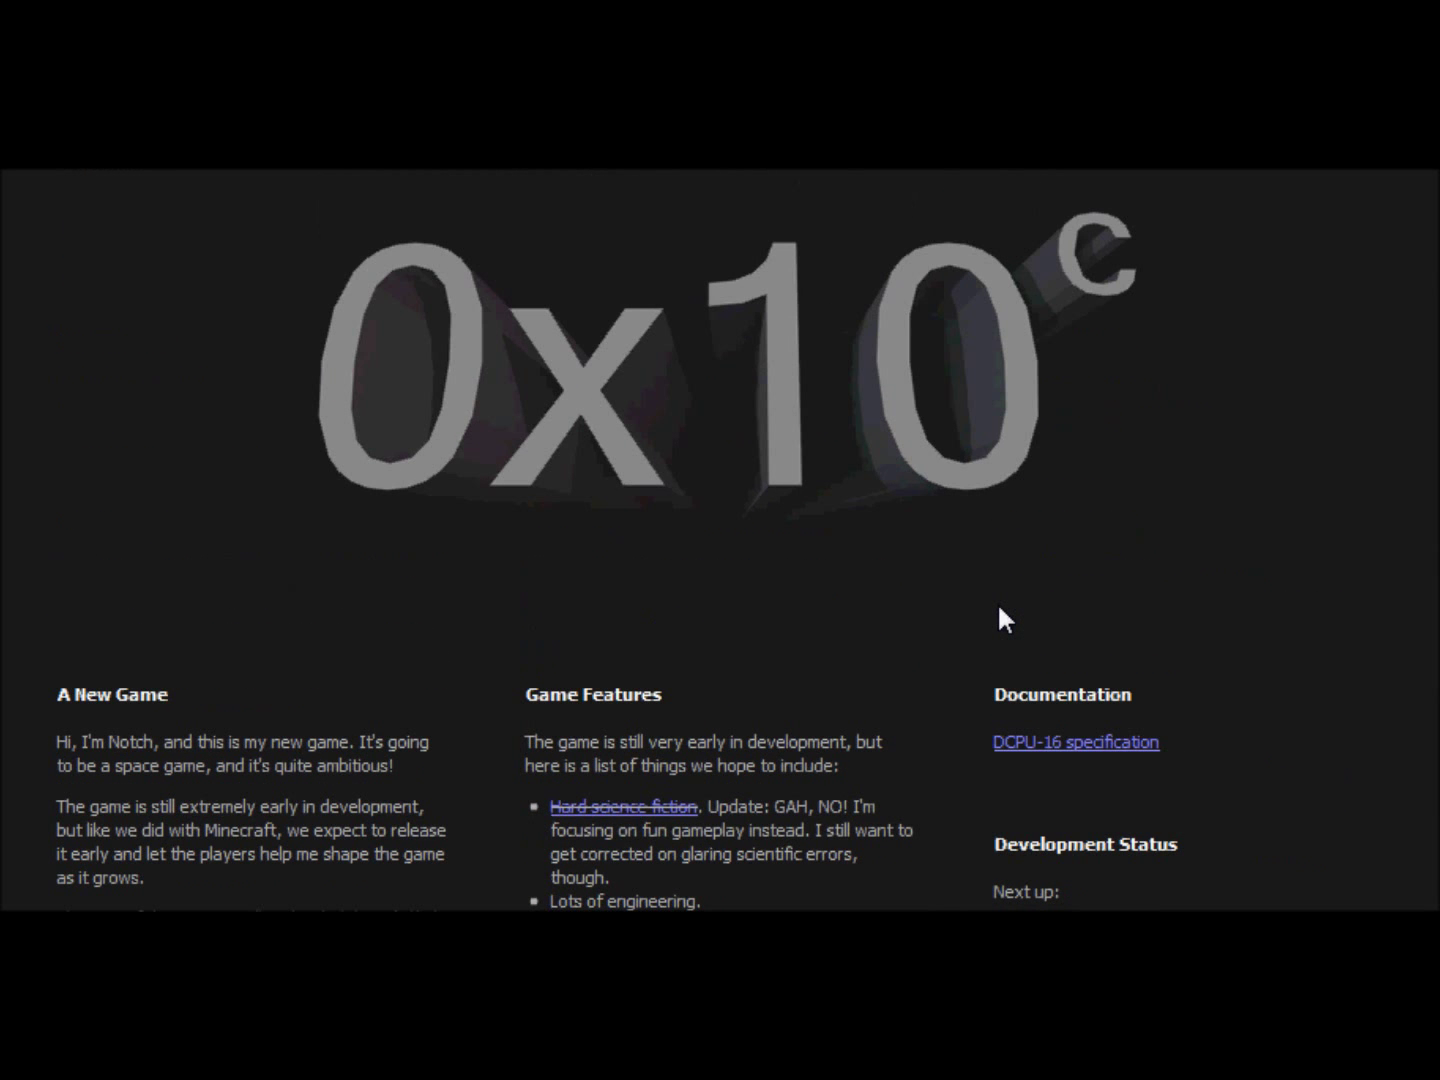
pyautogui.scroll(-4, 997, 602)
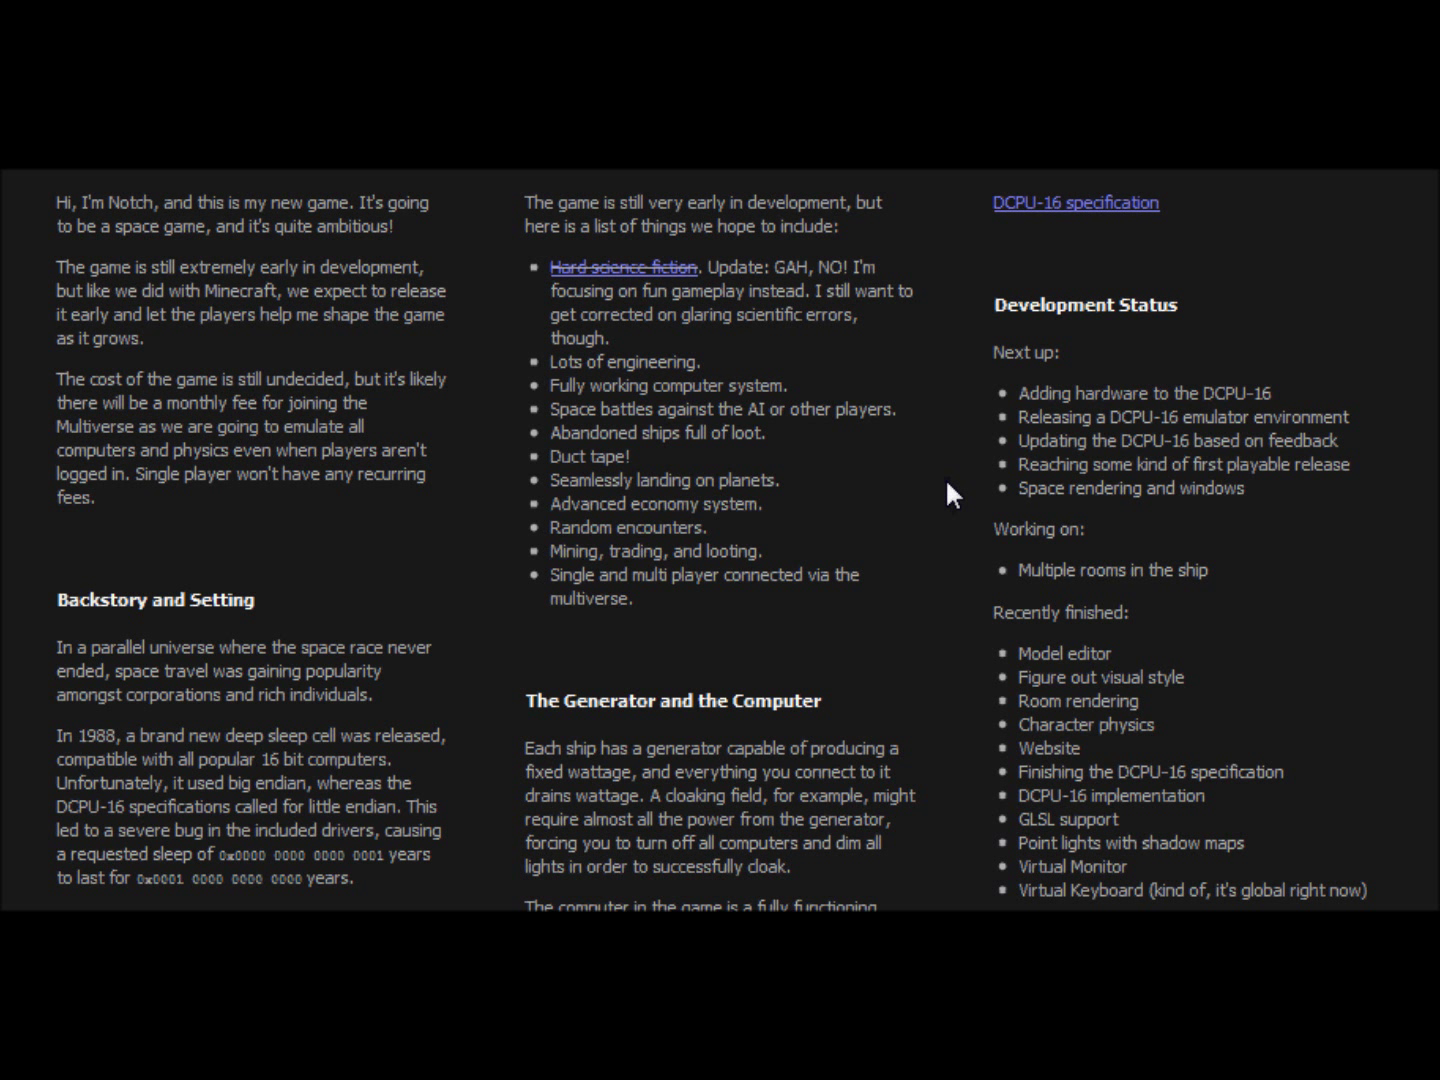
pyautogui.scroll(-3, 947, 490)
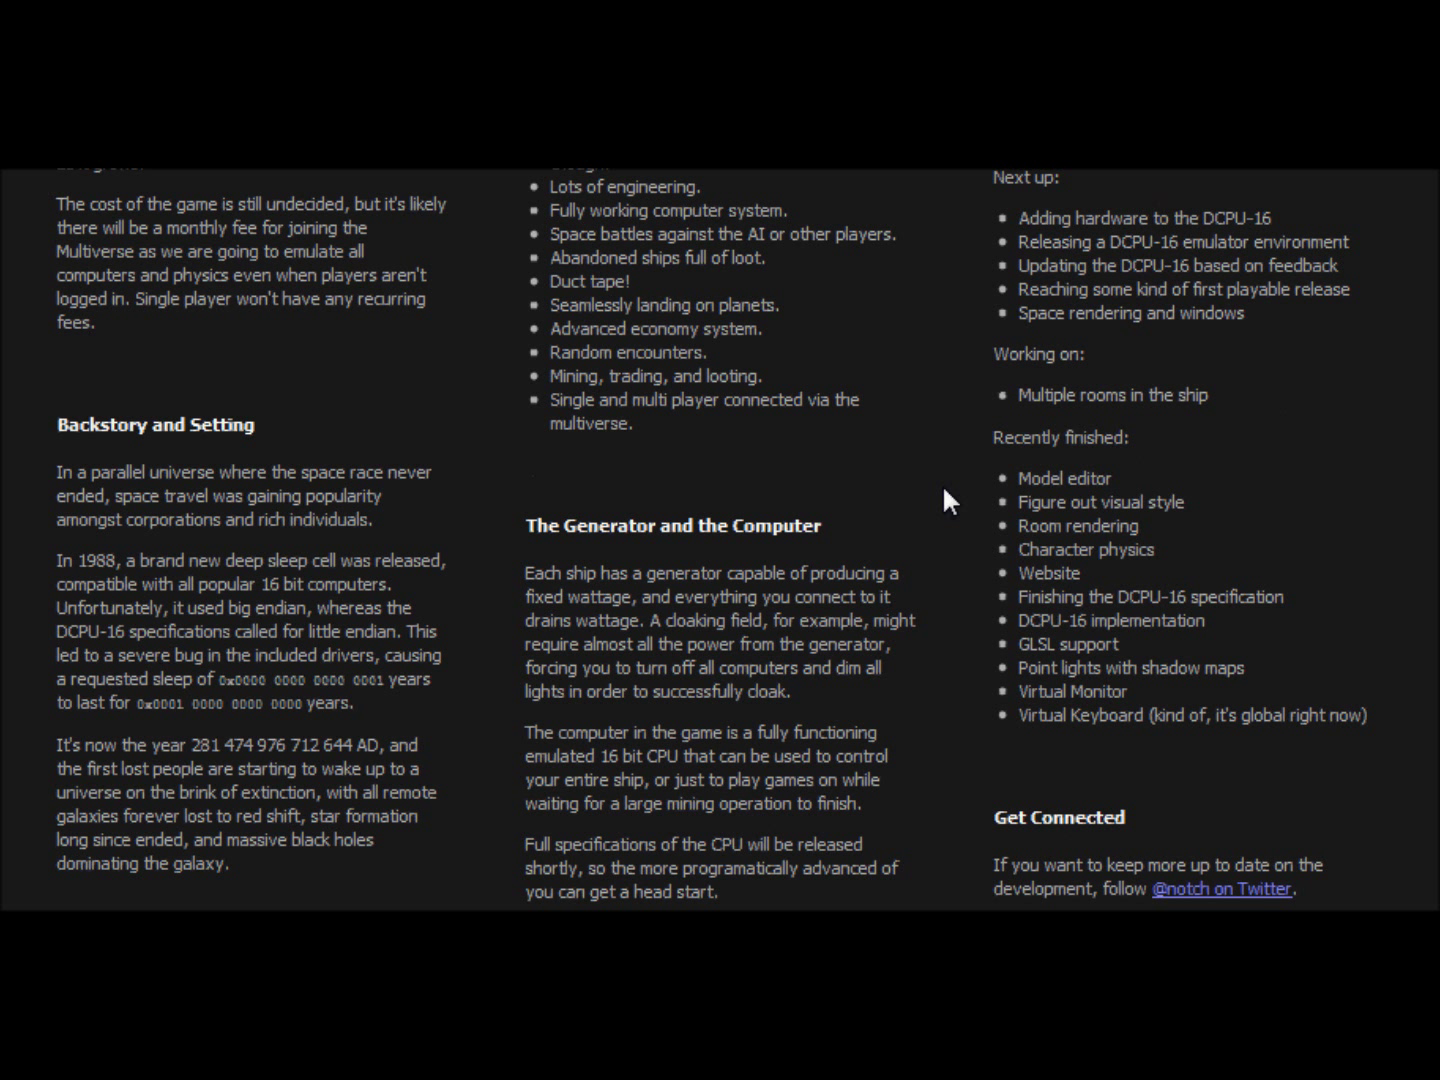
pyautogui.moveTo(120, 496); pyautogui.dragTo(125, 560)
pyautogui.click(234, 292)
pyautogui.scroll(7, 443, 520)
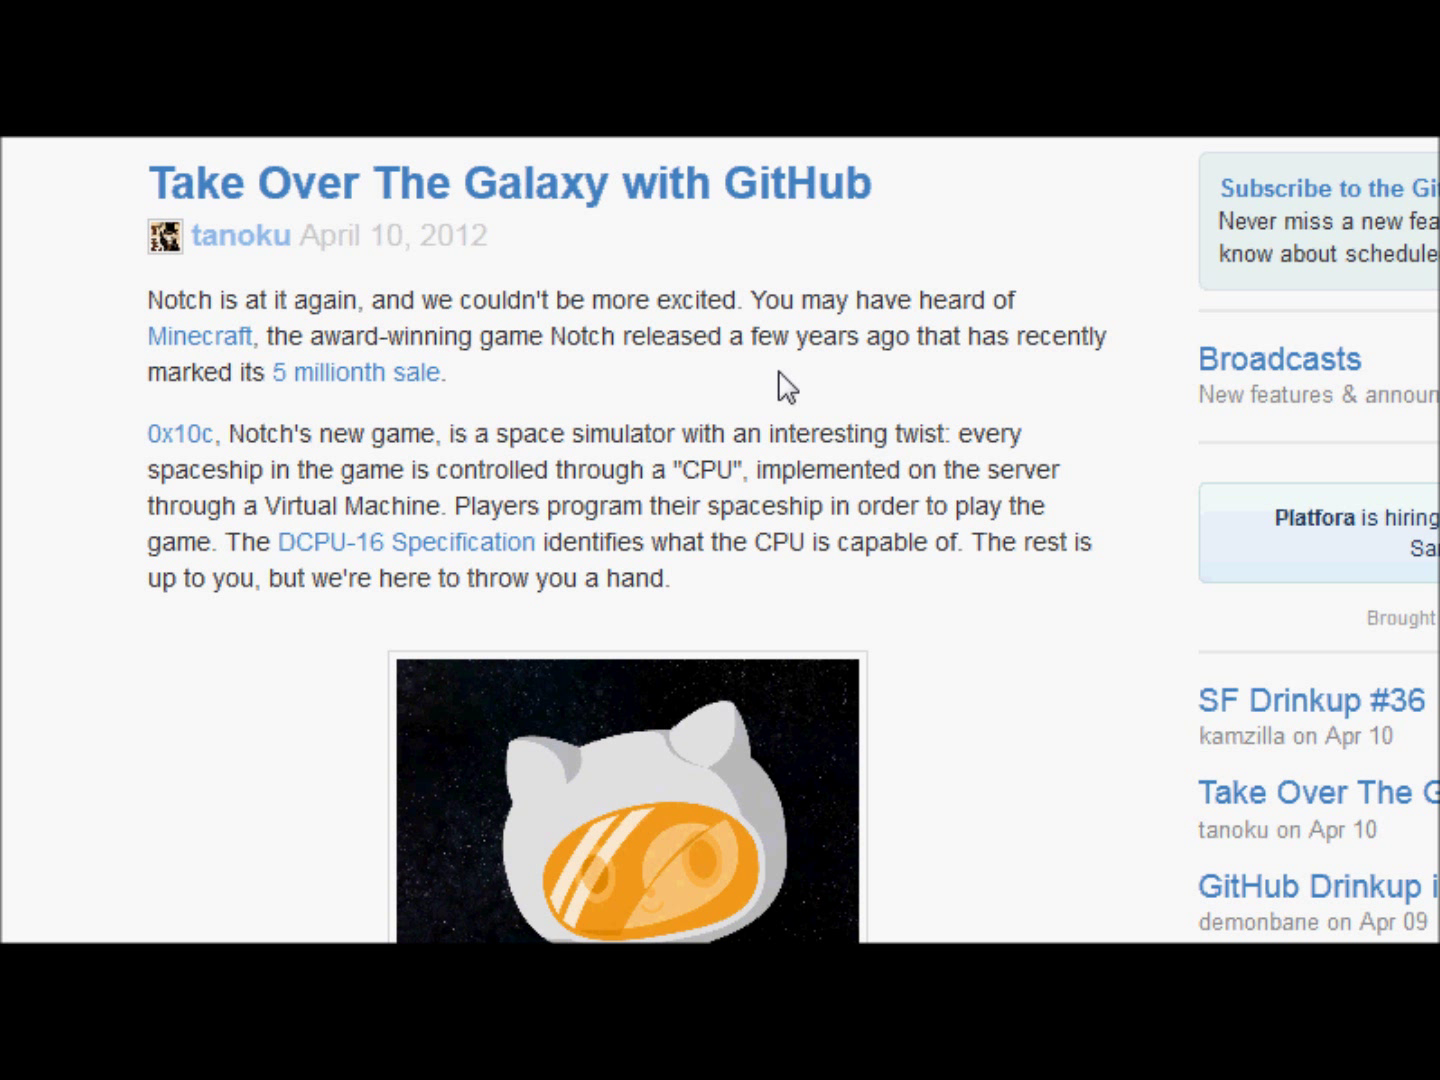
# - Read GitHub's "Take Over The Galaxy with GitHub" post, focusing on DCPU-16 assembly support and the .dasm16 and .dasm extensions
pyautogui.scroll(-4, 780, 386)
pyautogui.scroll(-4, 780, 386)
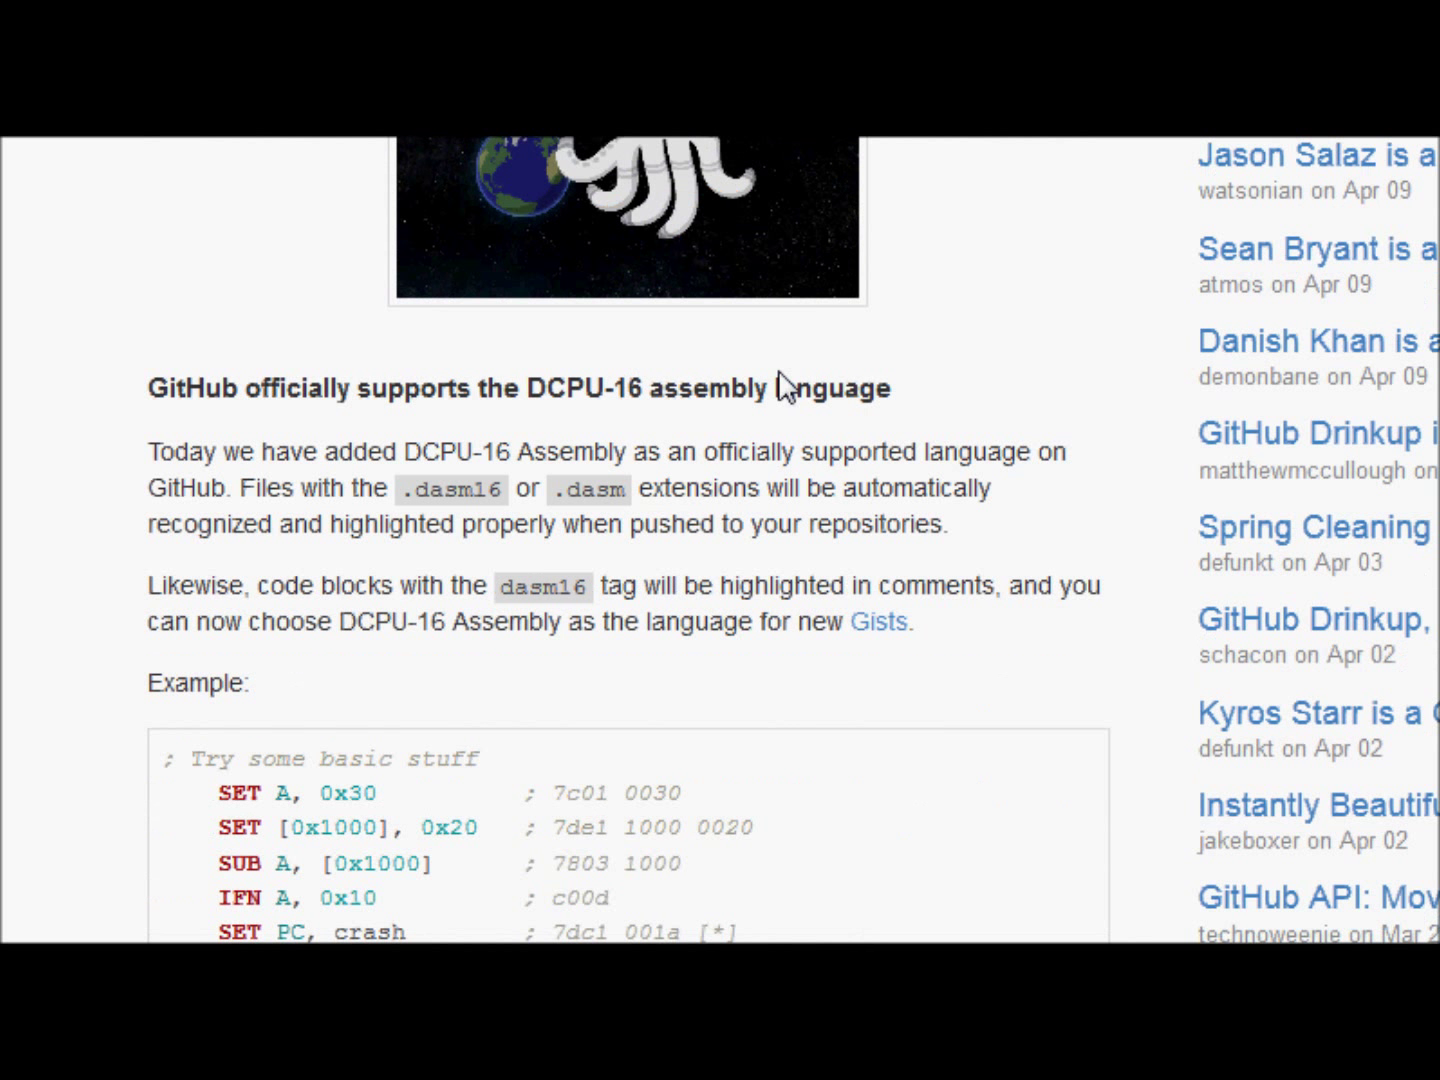
pyautogui.moveTo(150, 390); pyautogui.dragTo(710, 390)
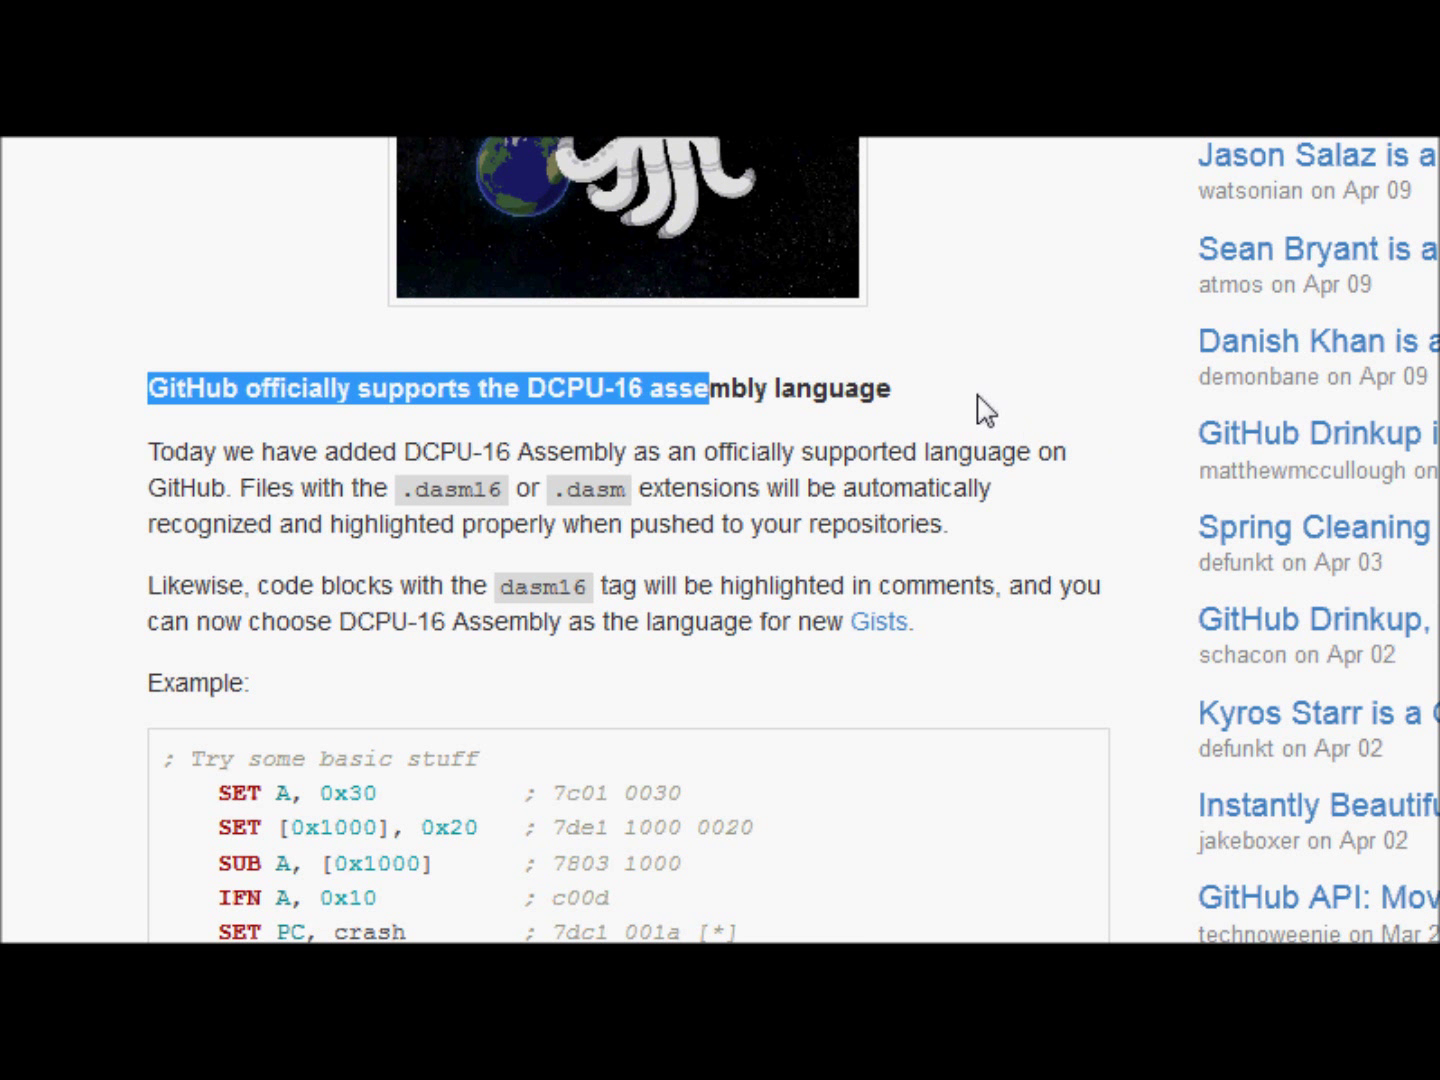
pyautogui.click(978, 394)
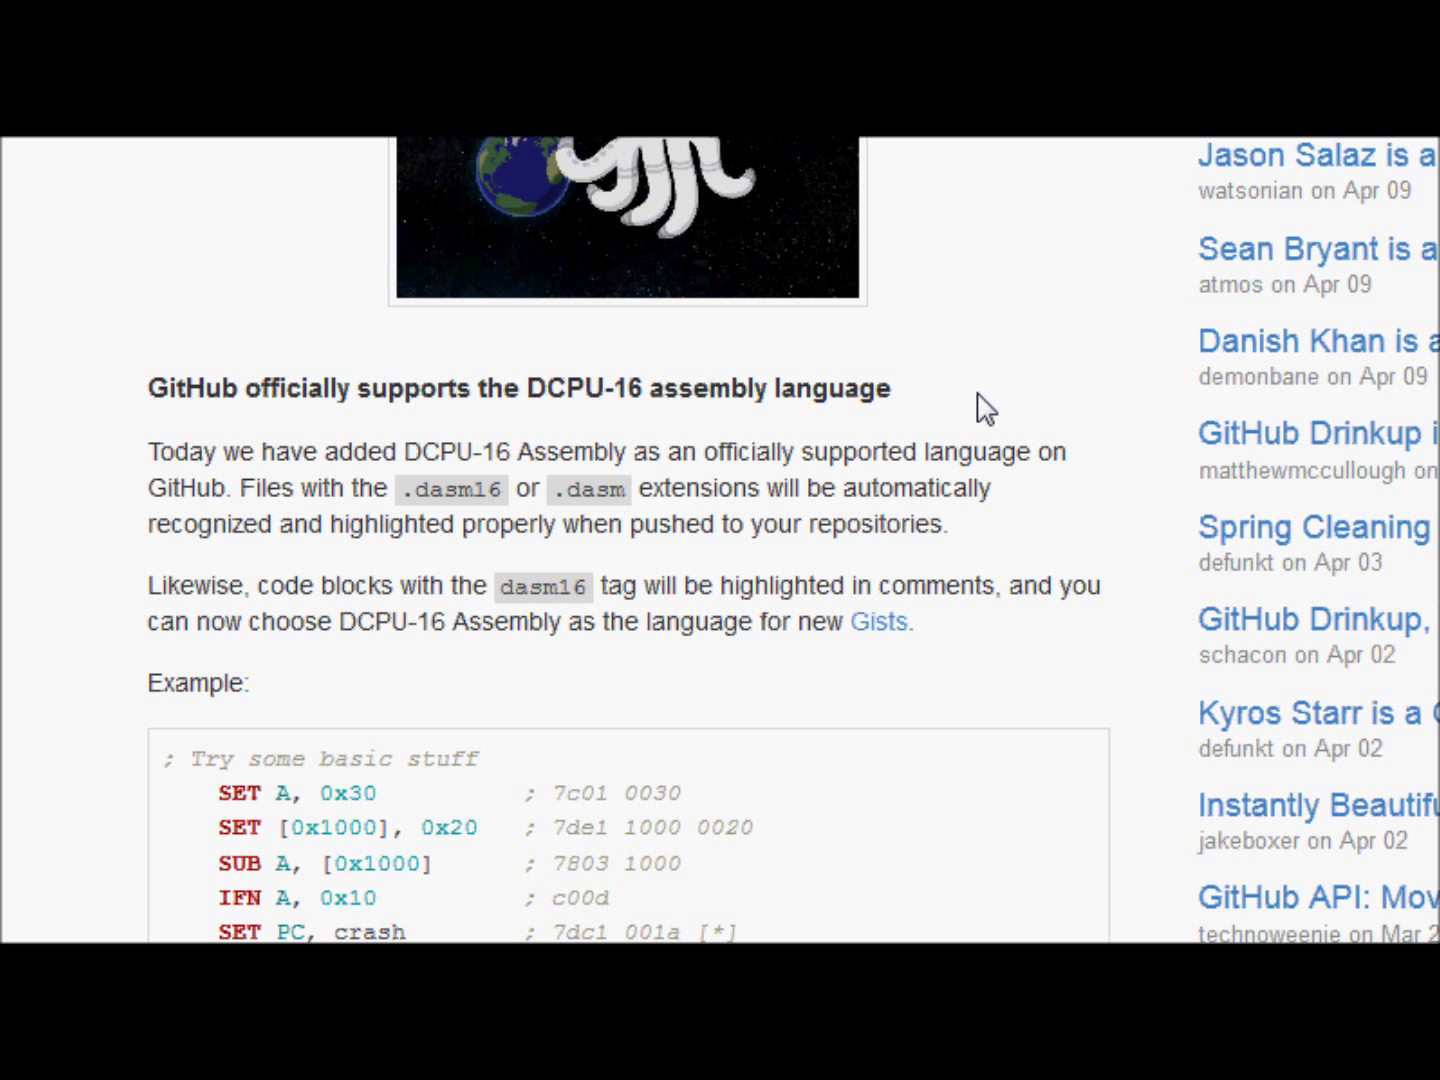
pyautogui.moveTo(268, 490); pyautogui.dragTo(712, 490)
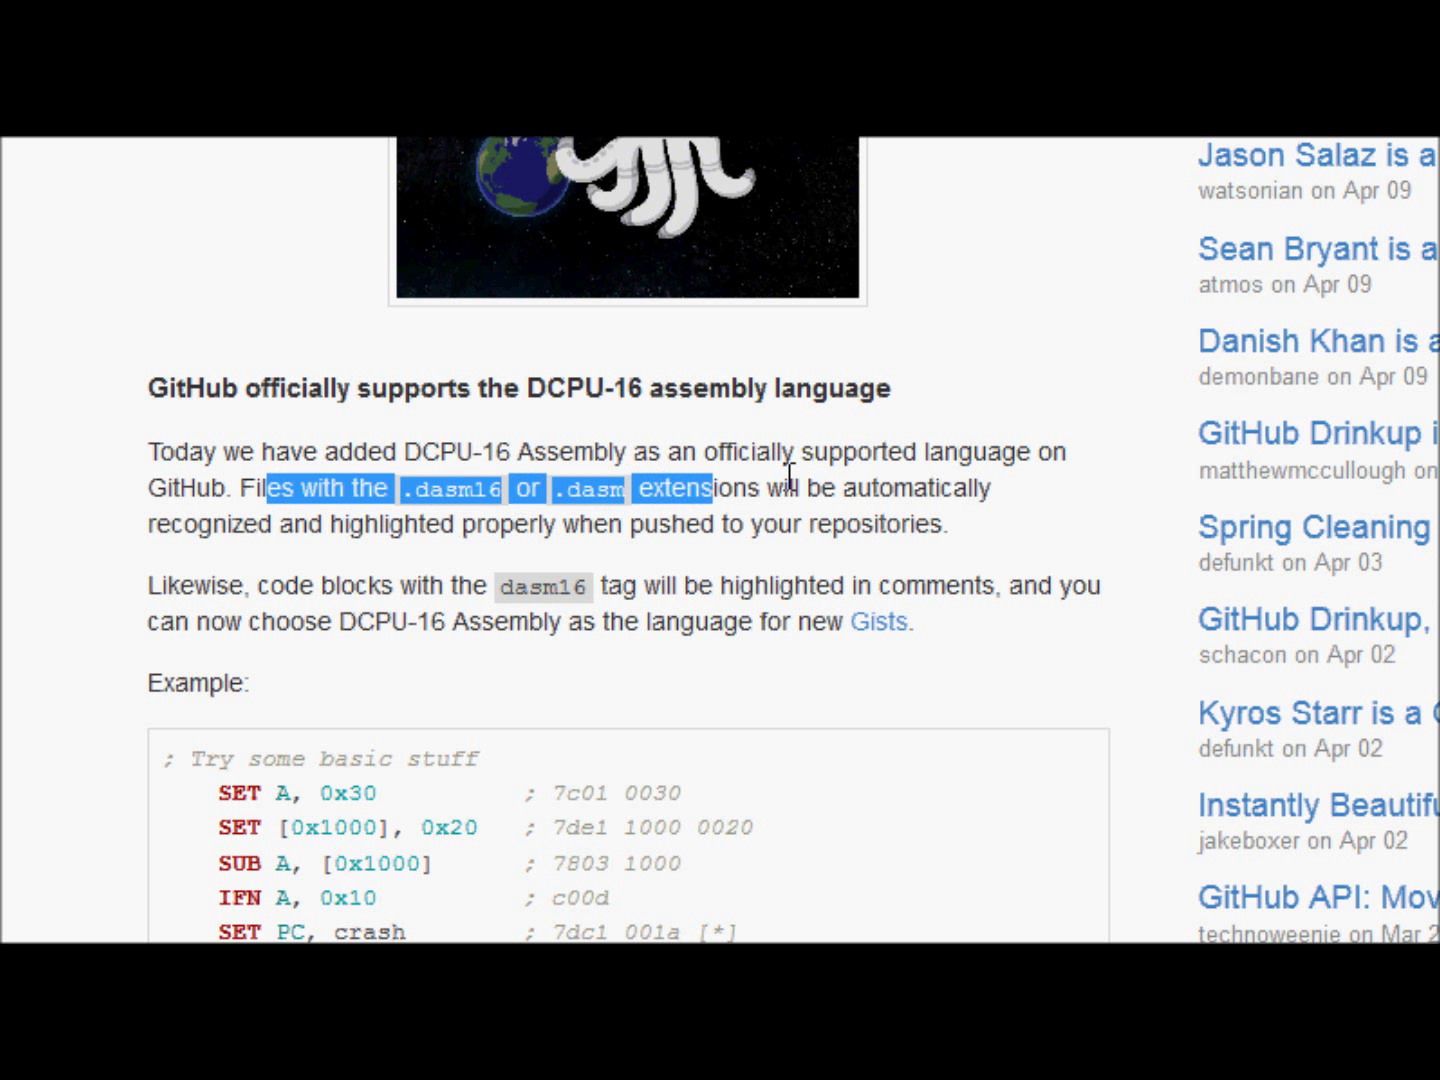
pyautogui.click(913, 330)
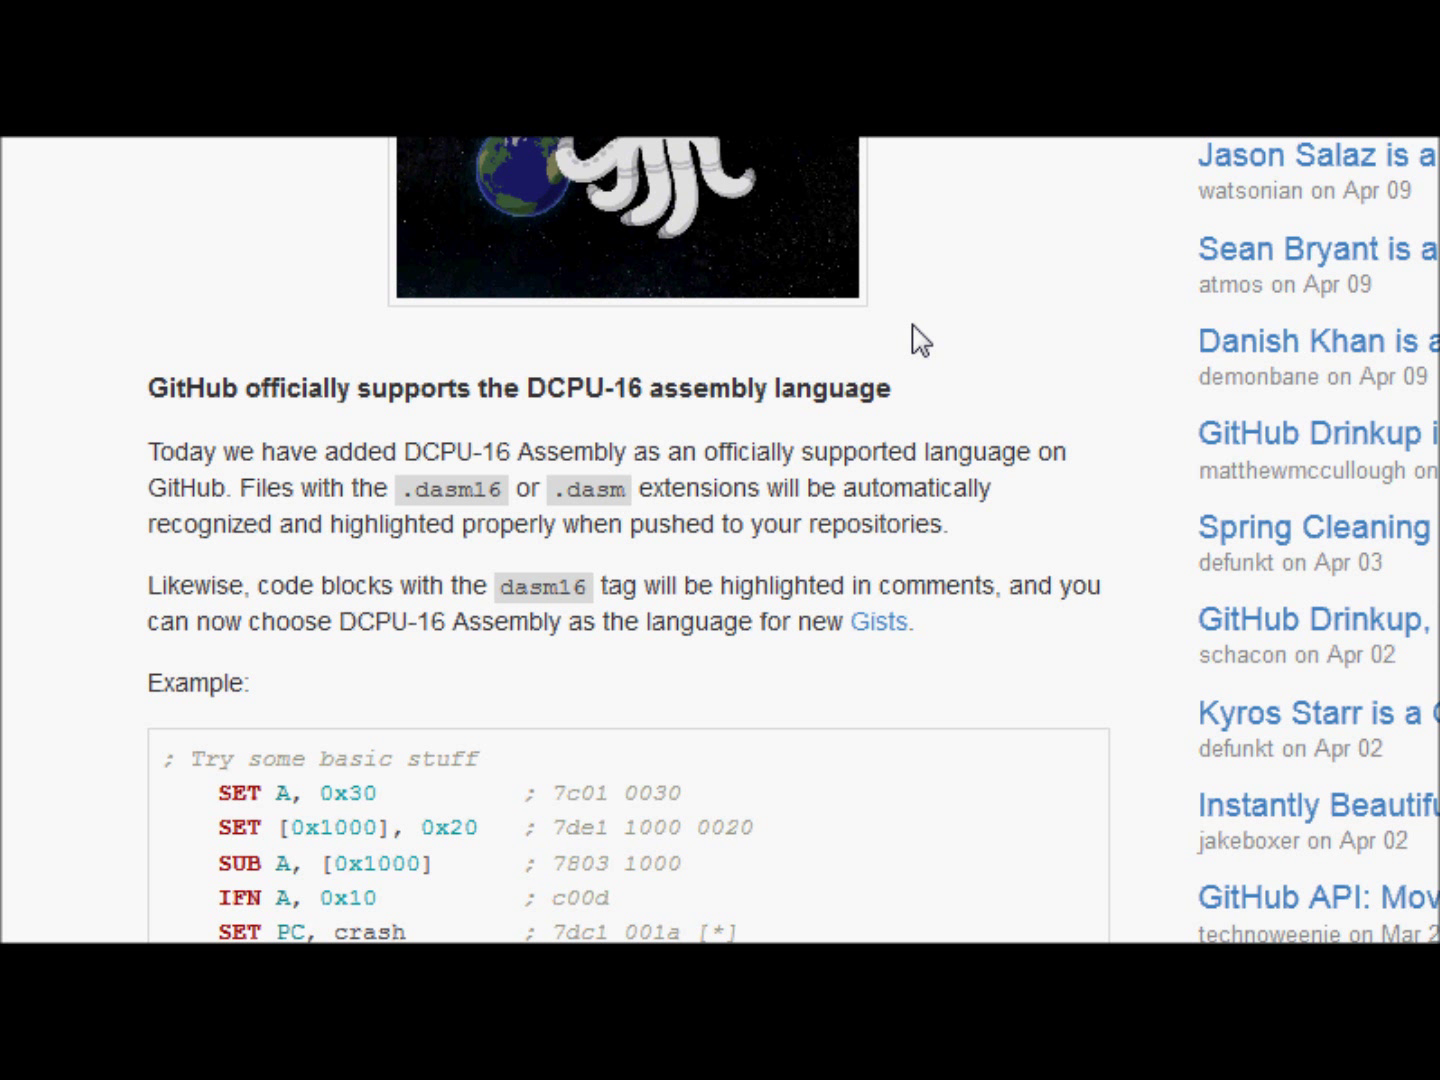
# - Examine the post's DCPU-16 example code and its list of 0x10c repositories to follow on GitHub
pyautogui.scroll(-3, 920, 340)
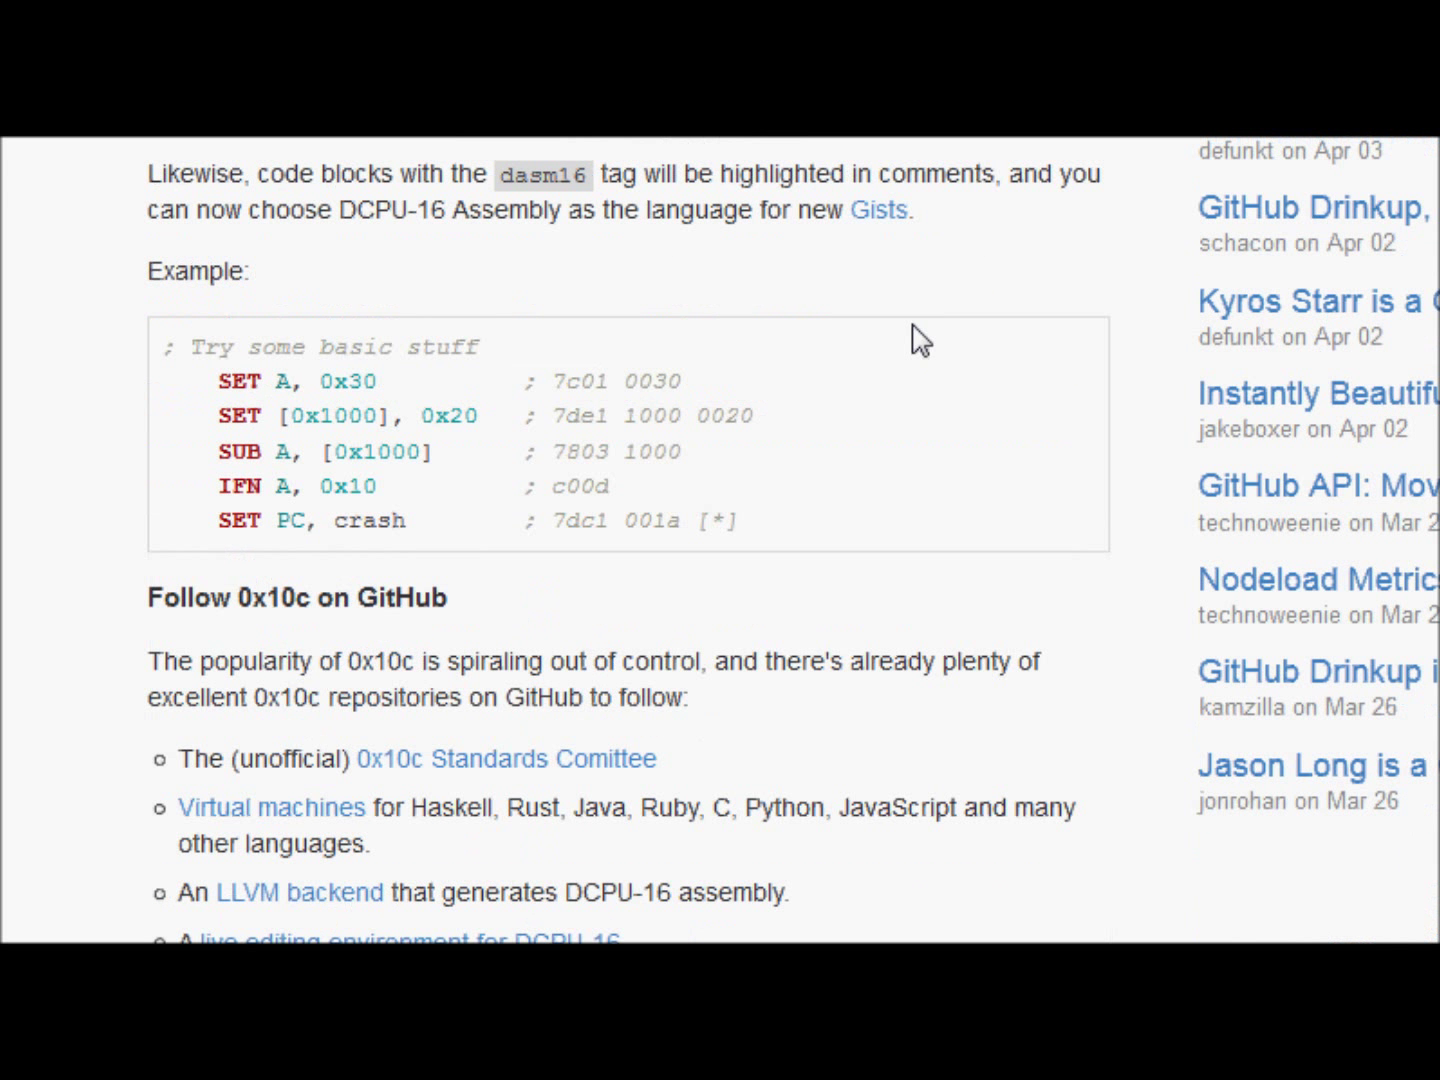
pyautogui.moveTo(218, 350); pyautogui.dragTo(910, 455)
pyautogui.click(897, 314)
pyautogui.scroll(-5, 900, 314)
pyautogui.moveTo(163, 252); pyautogui.dragTo(672, 485)
pyautogui.moveTo(749, 604); pyautogui.dragTo(463, 396)
pyautogui.click(749, 341)
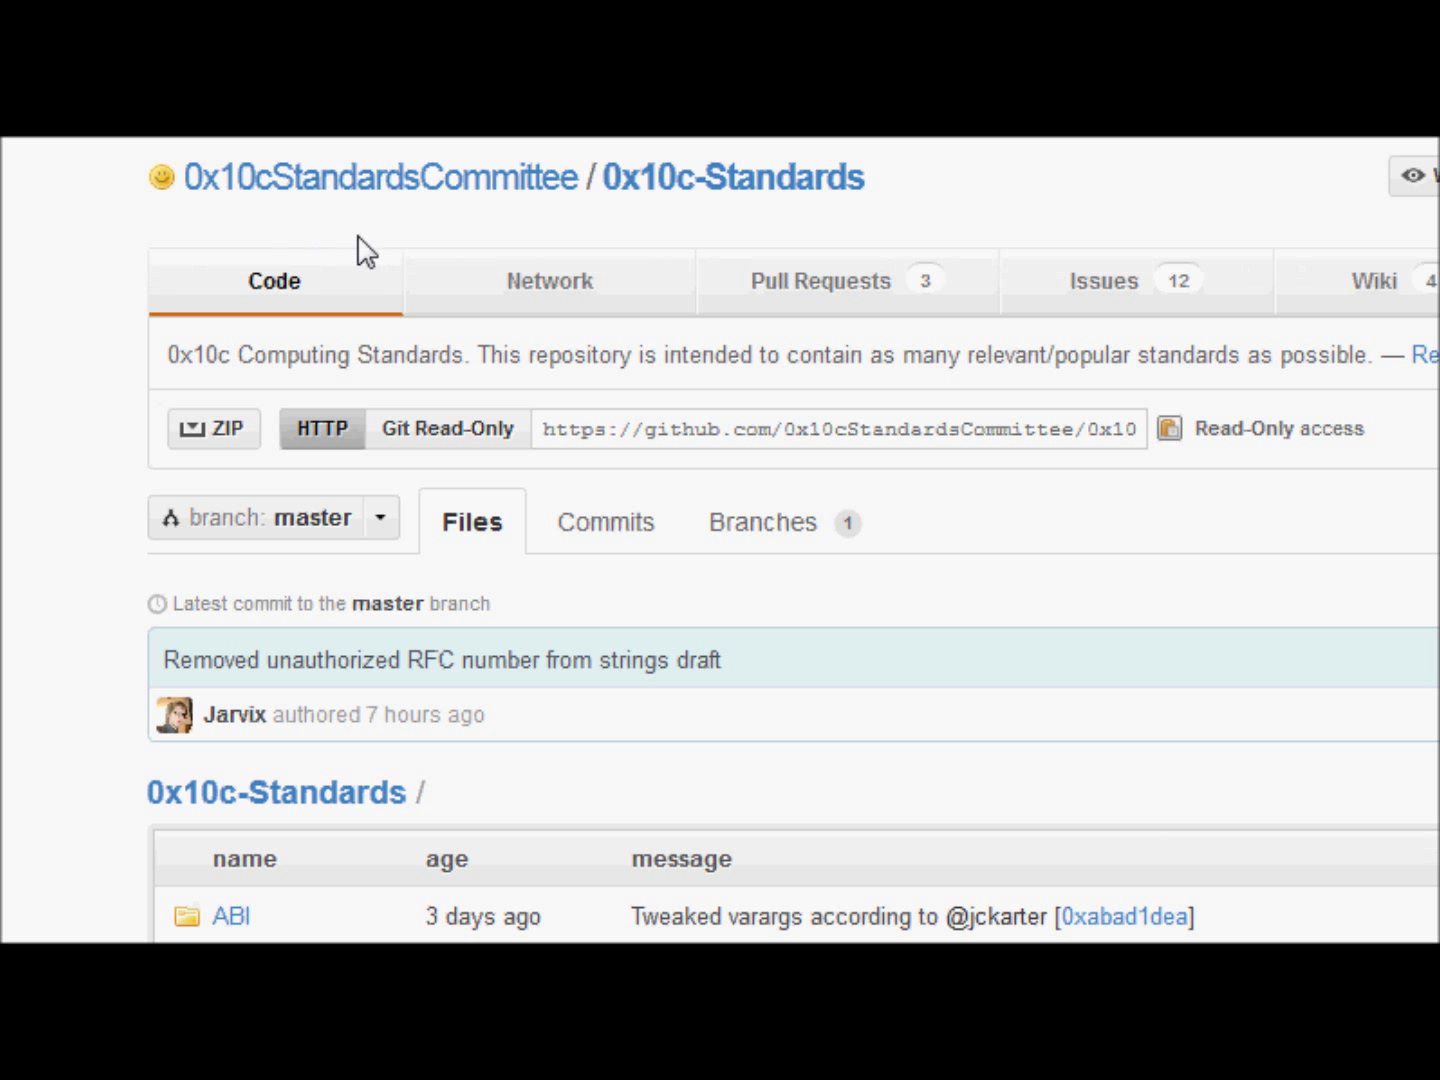
# - Look through the 0x10c-Standards repository's folders and the directory descriptions in README.md
pyautogui.scroll(-5, 824, 545)
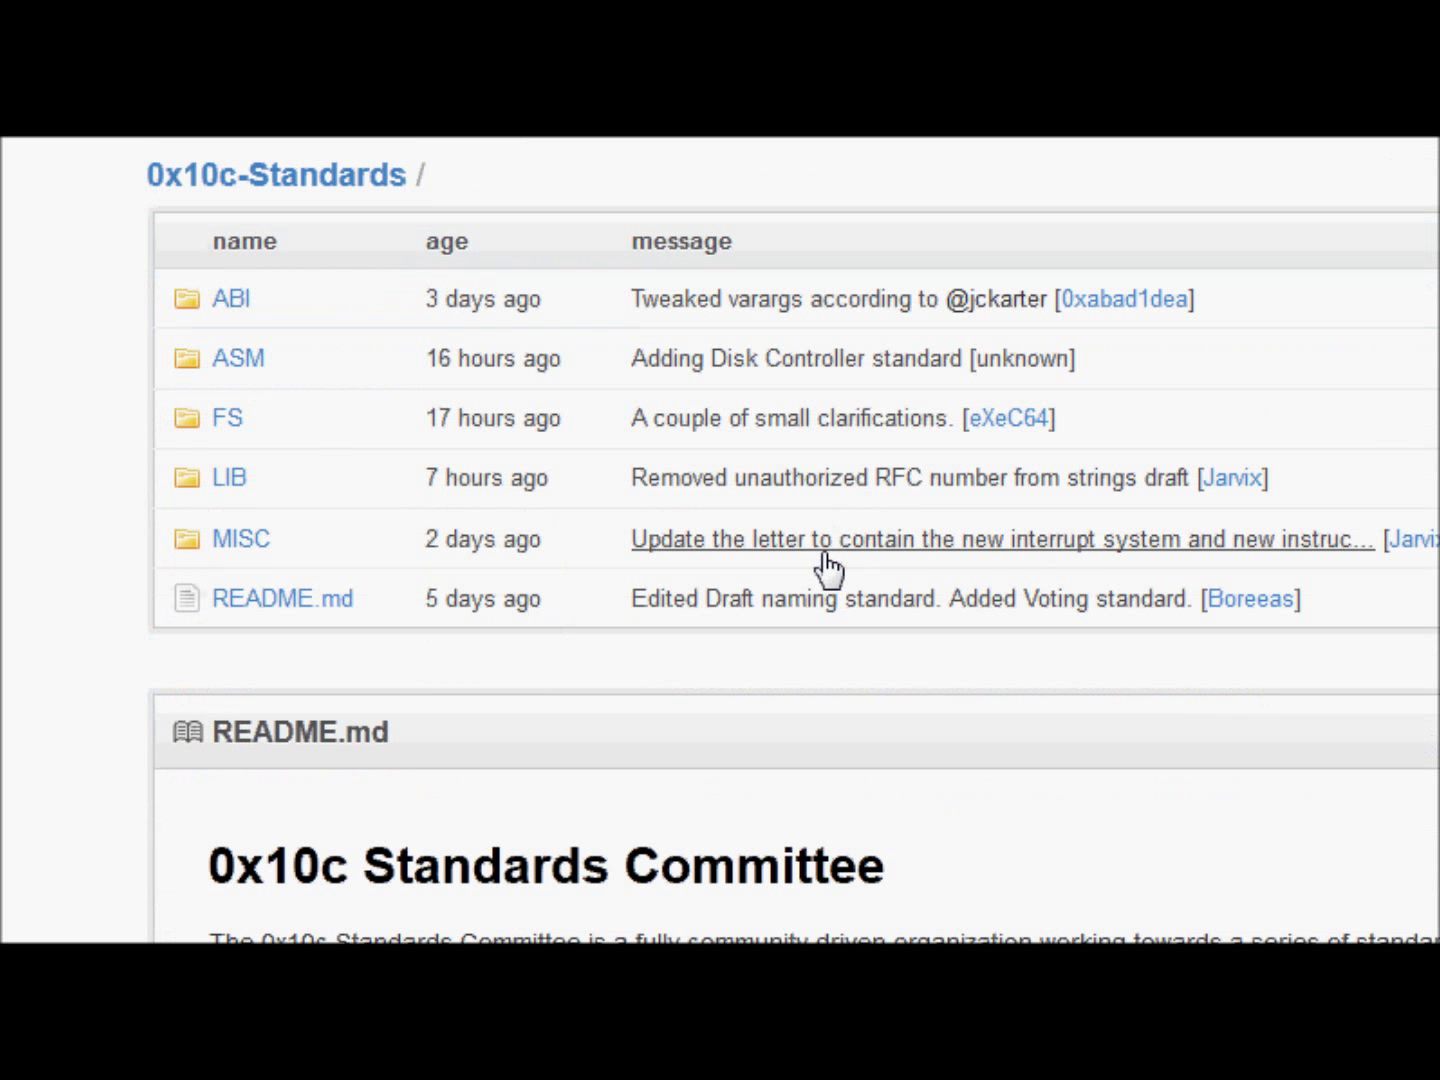
pyautogui.scroll(-3, 828, 568)
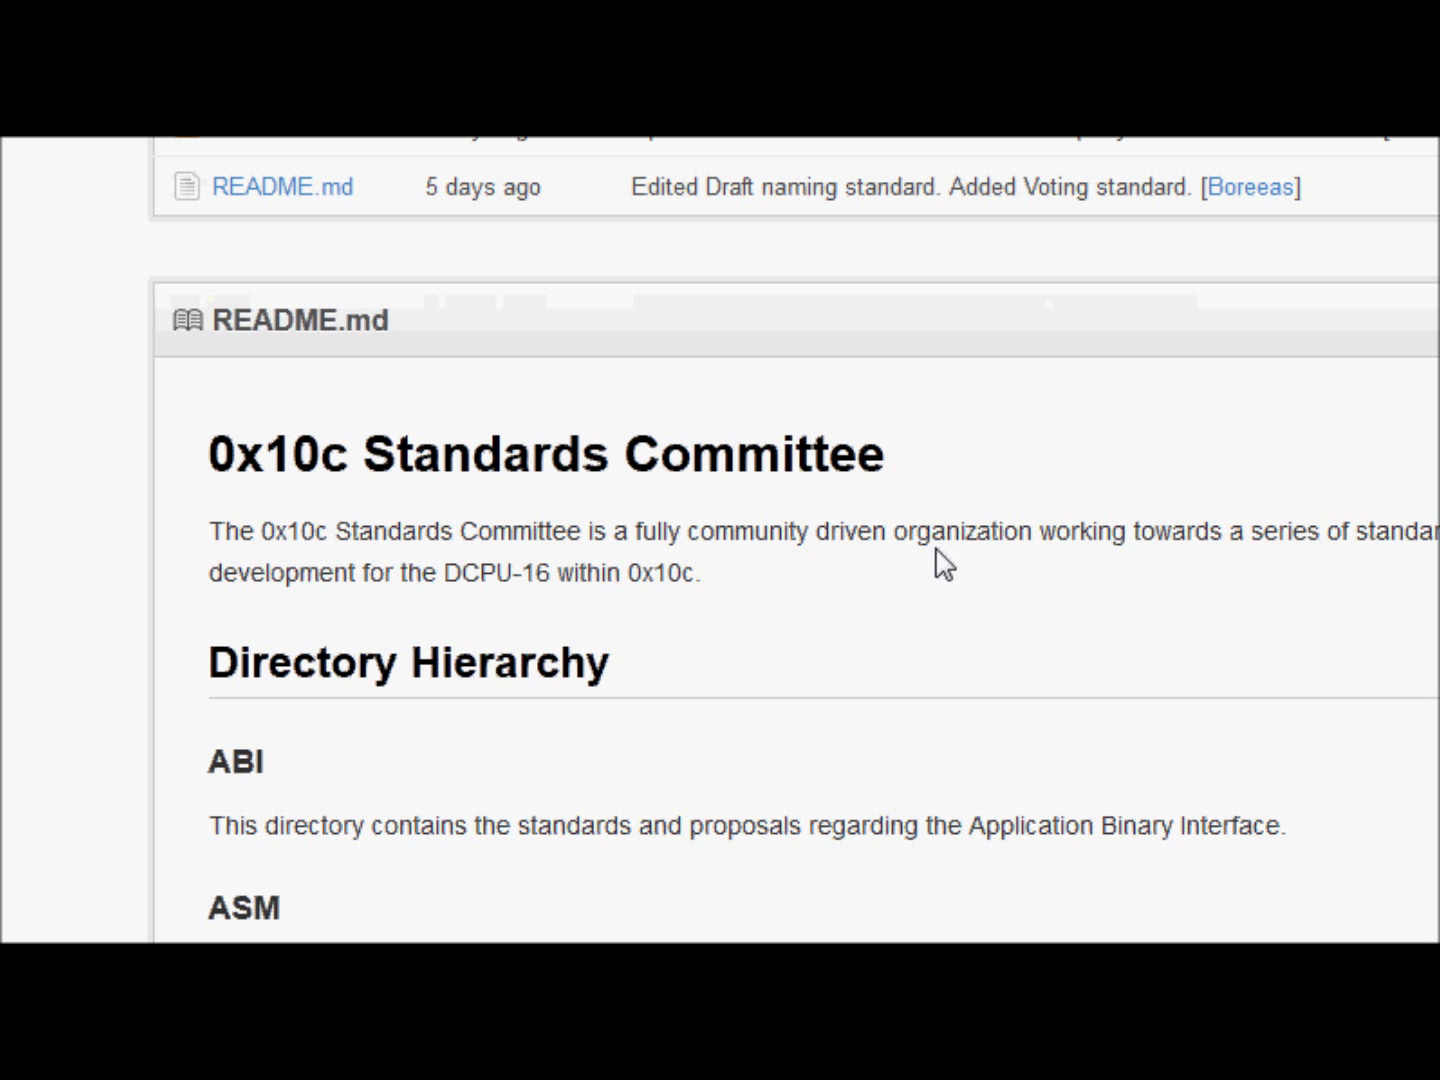
pyautogui.scroll(-6, 798, 643)
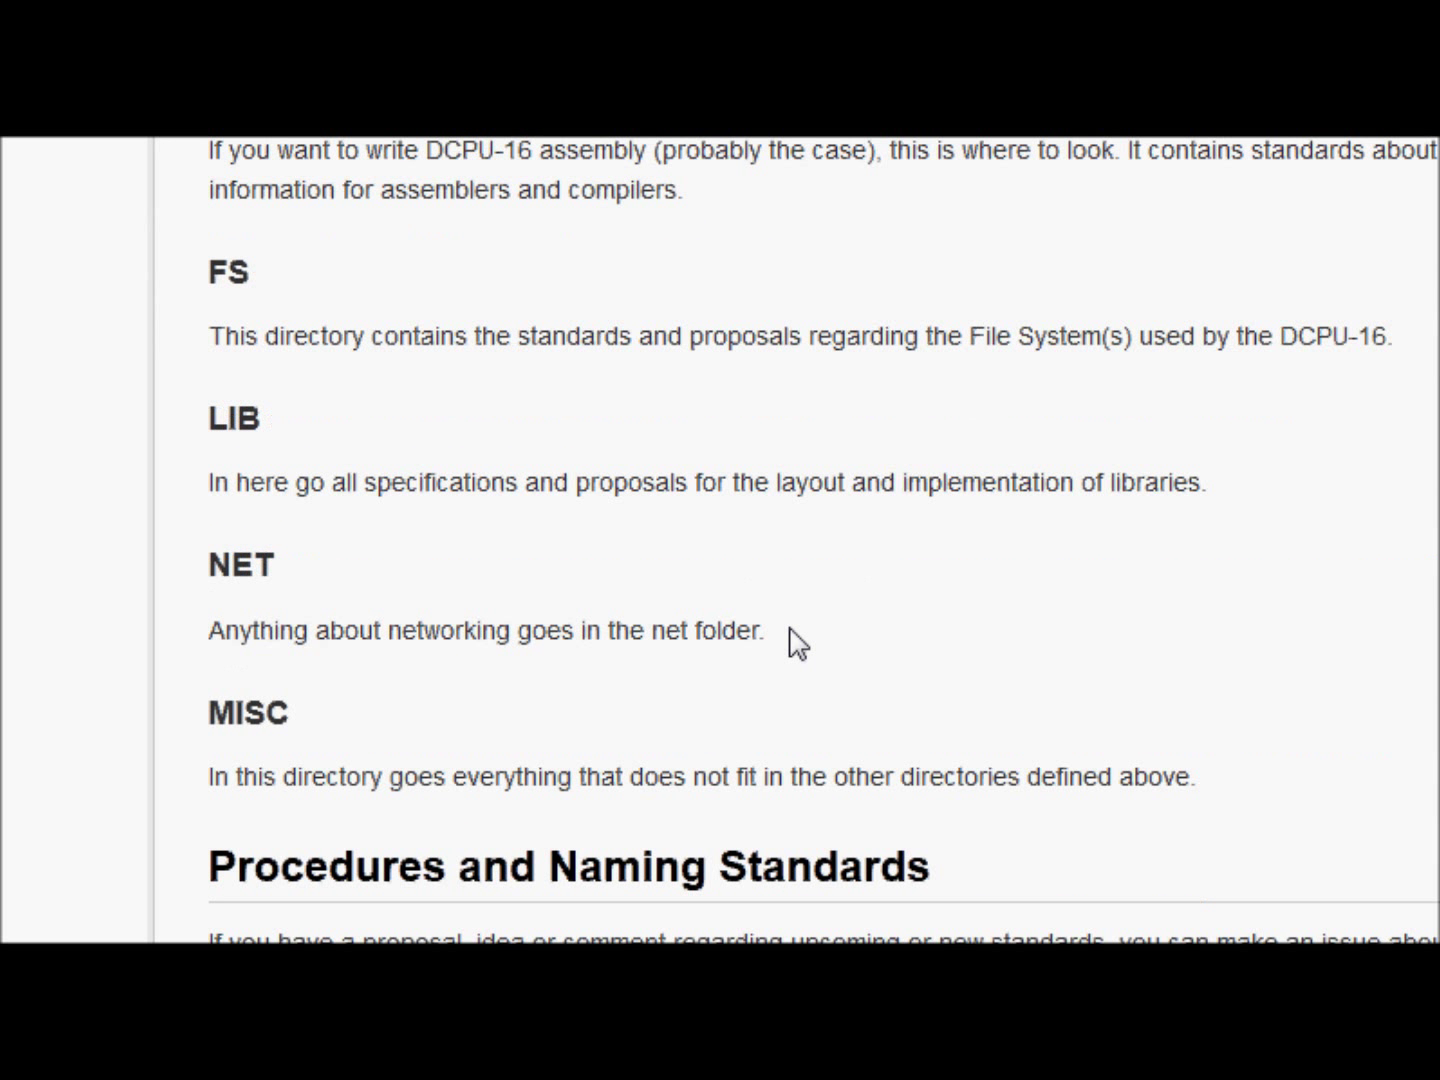
pyautogui.scroll(10, 798, 643)
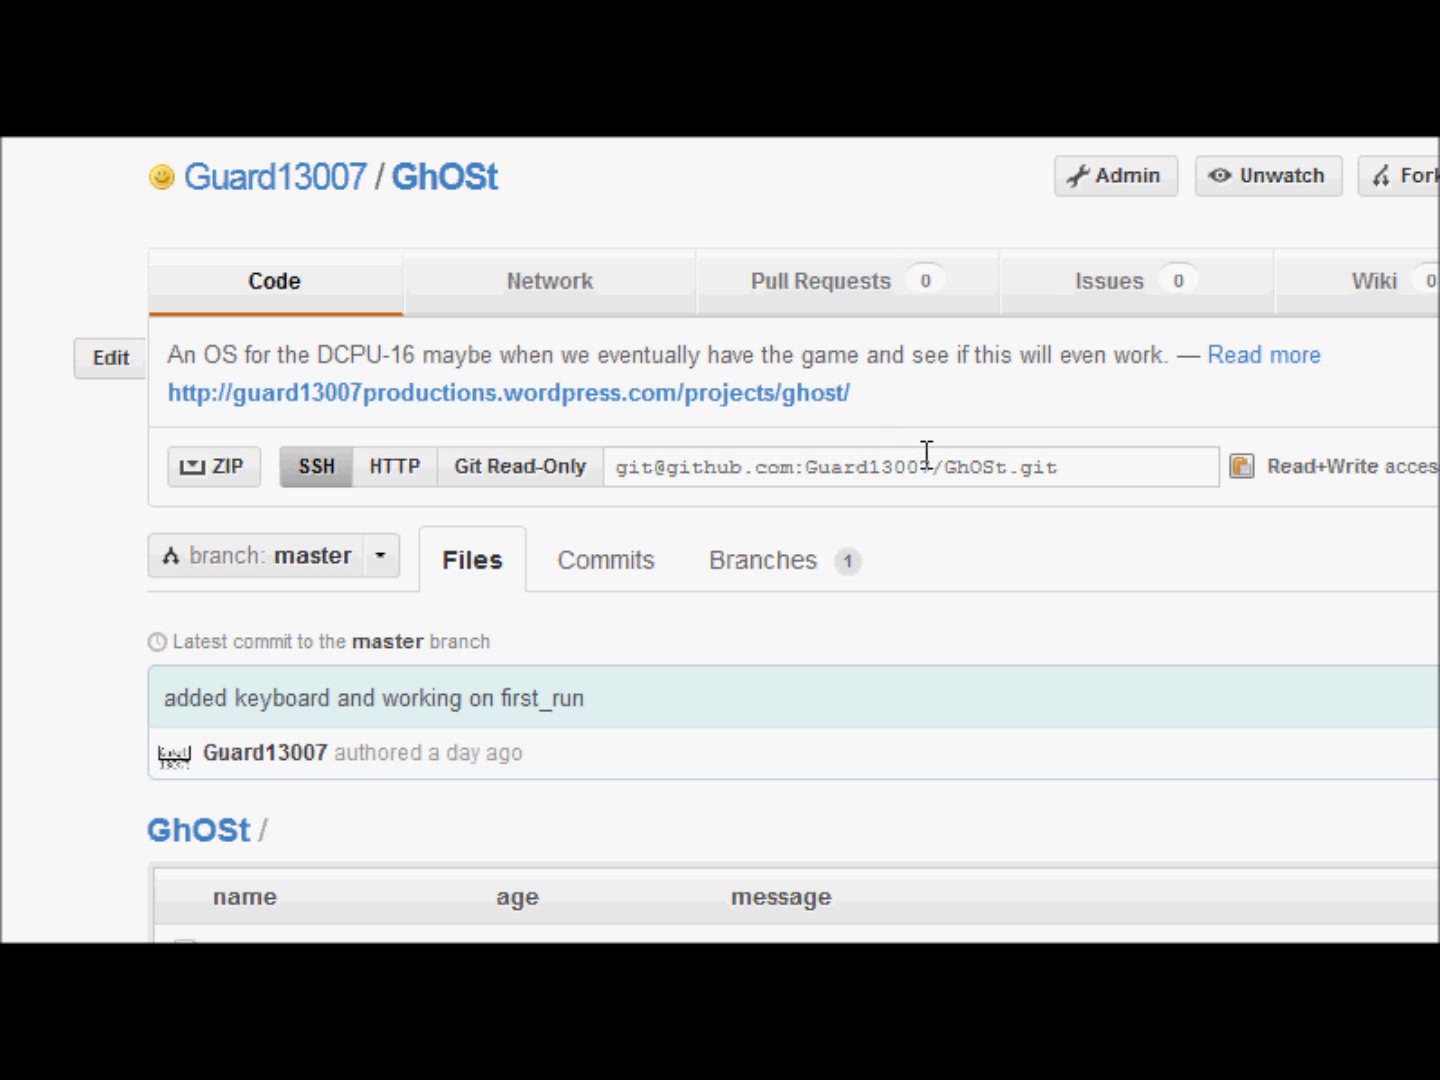
# - Look through the GhOSt repository's file list and README.txt
pyautogui.scroll(-5, 926, 460)
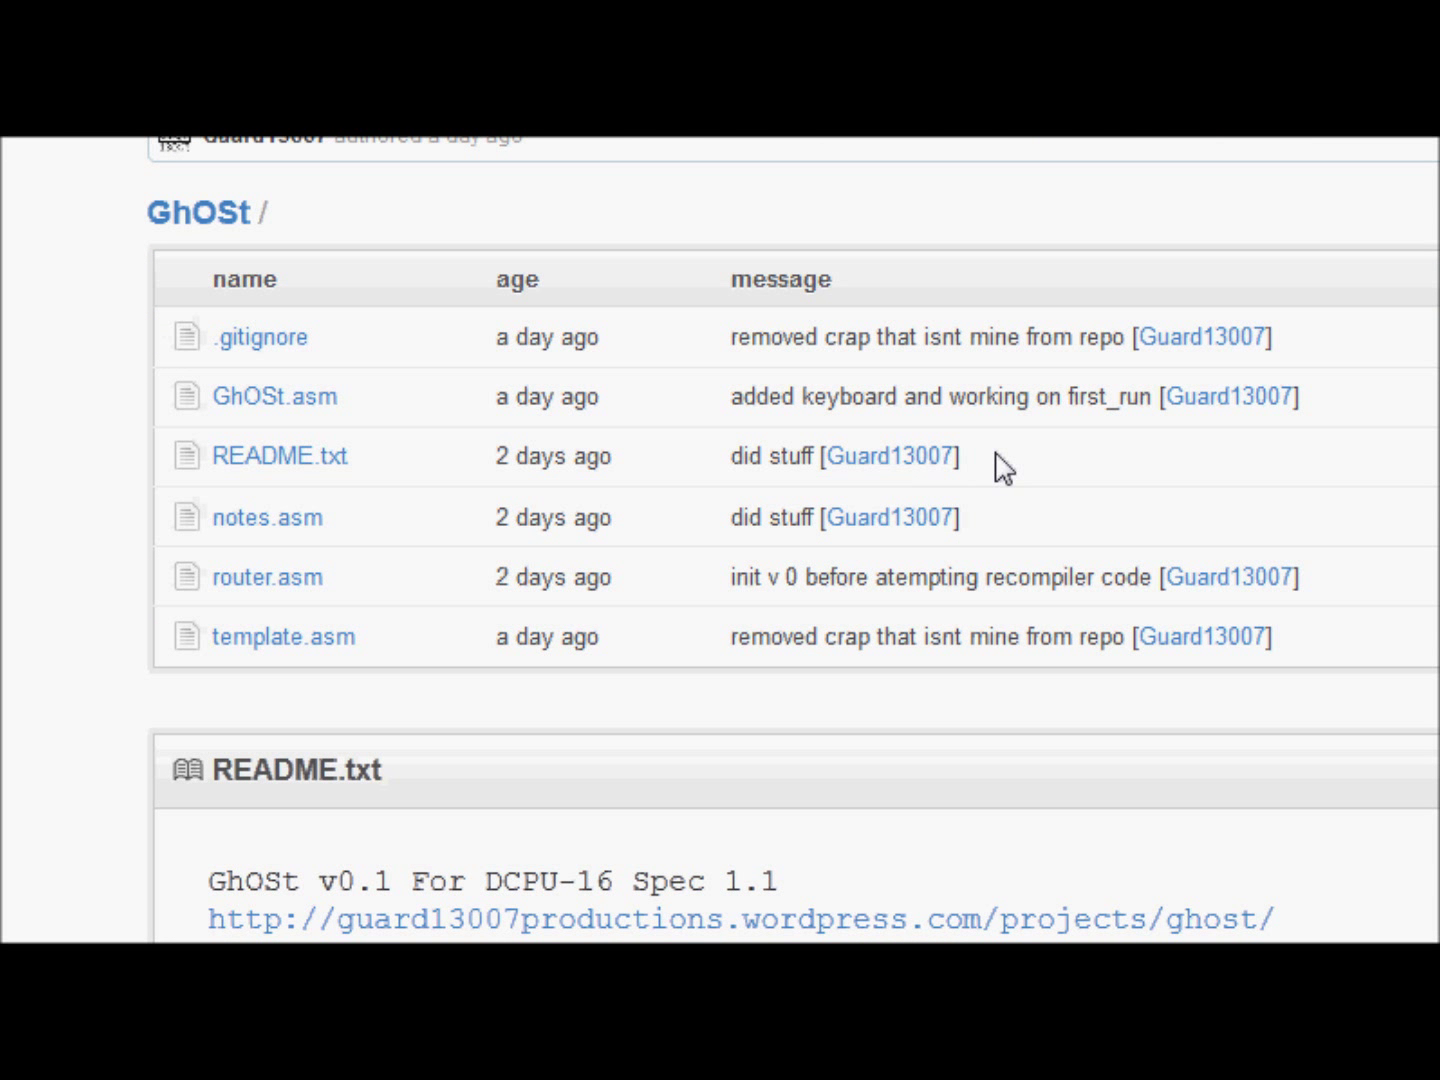
pyautogui.scroll(-12, 1000, 465)
pyautogui.scroll(17, 996, 450)
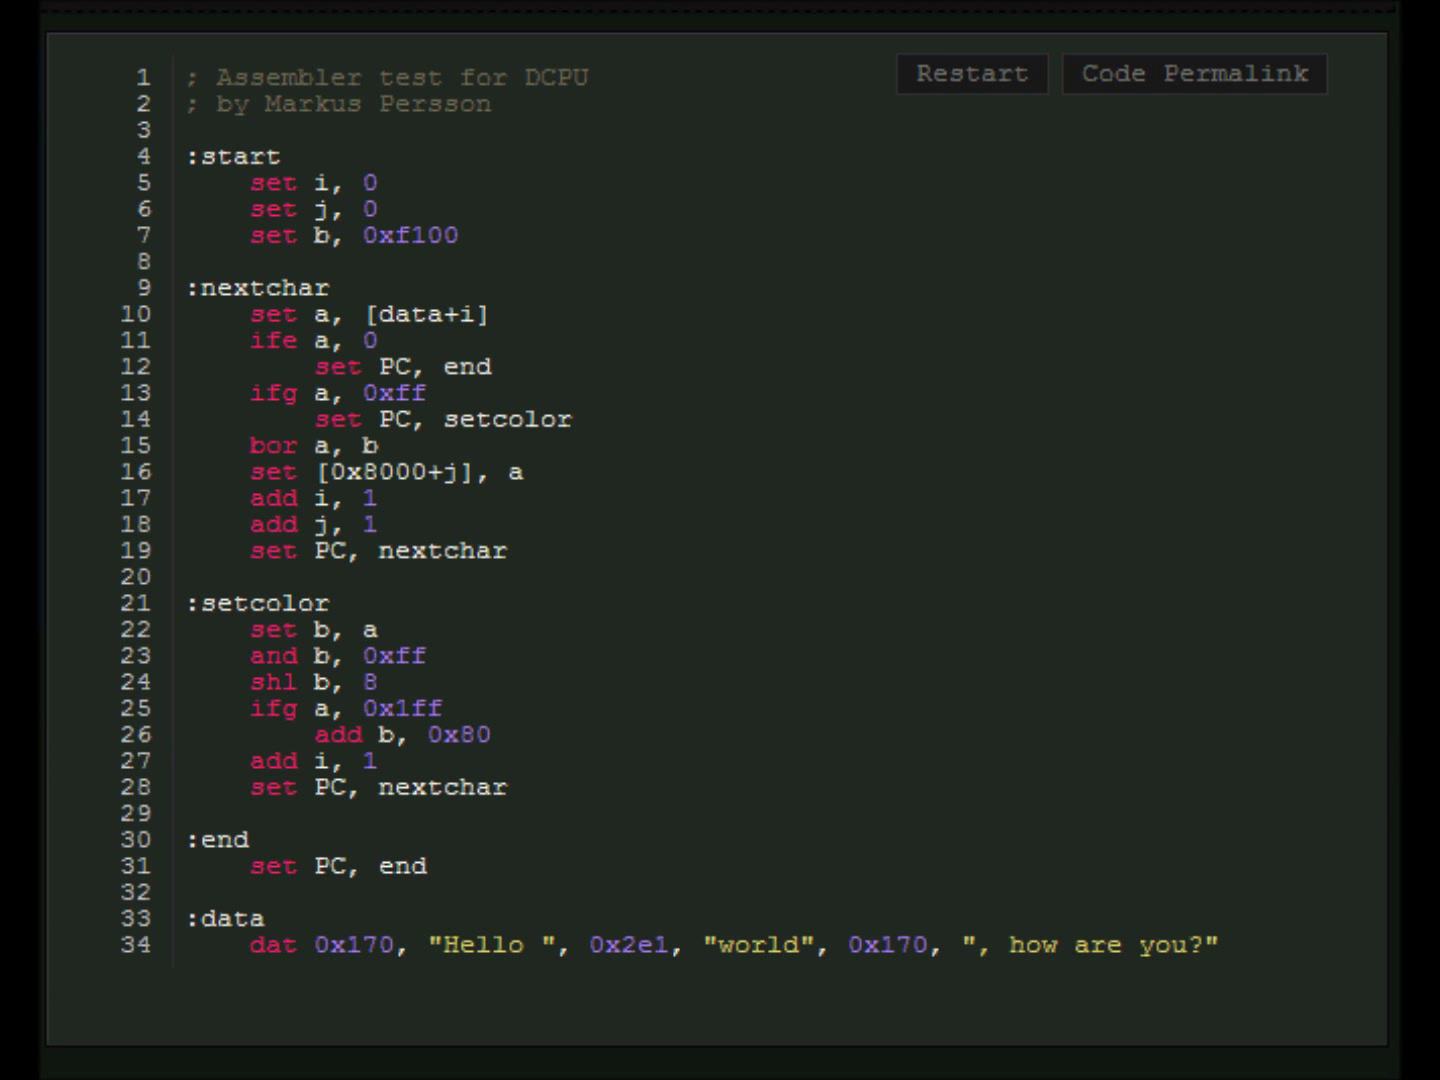
# - Examine the sample "Assembler test for DCPU" program in the online code editor, highlighting its routines and header comment
pyautogui.moveTo(475, 924); pyautogui.dragTo(322, 470)
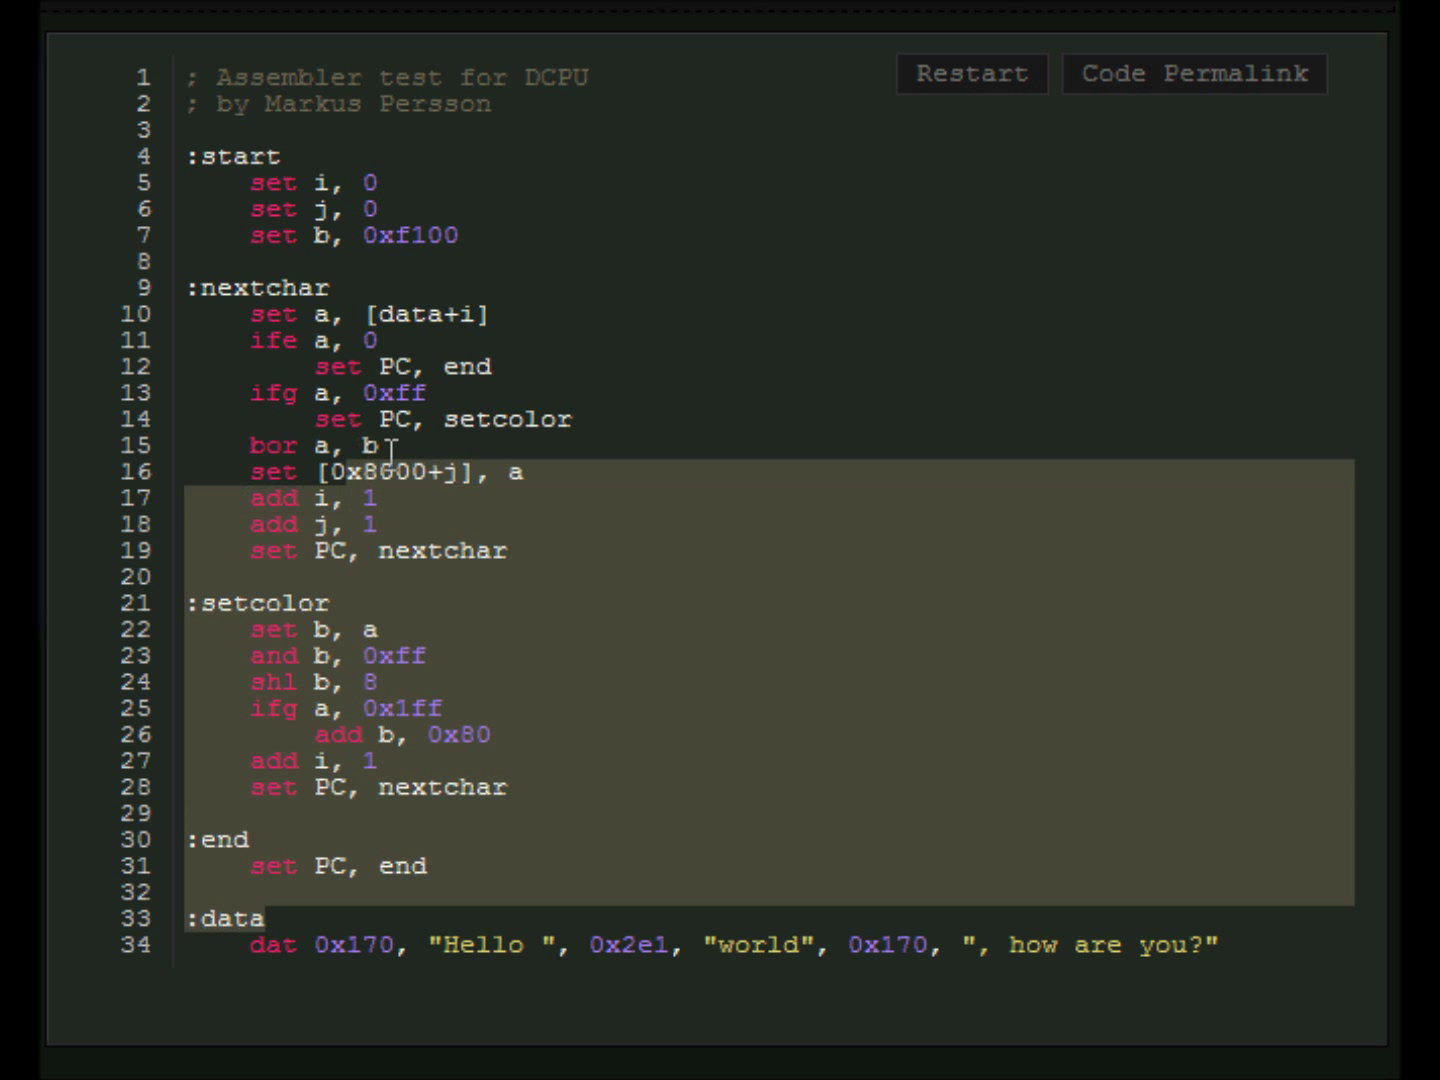
pyautogui.click(404, 210)
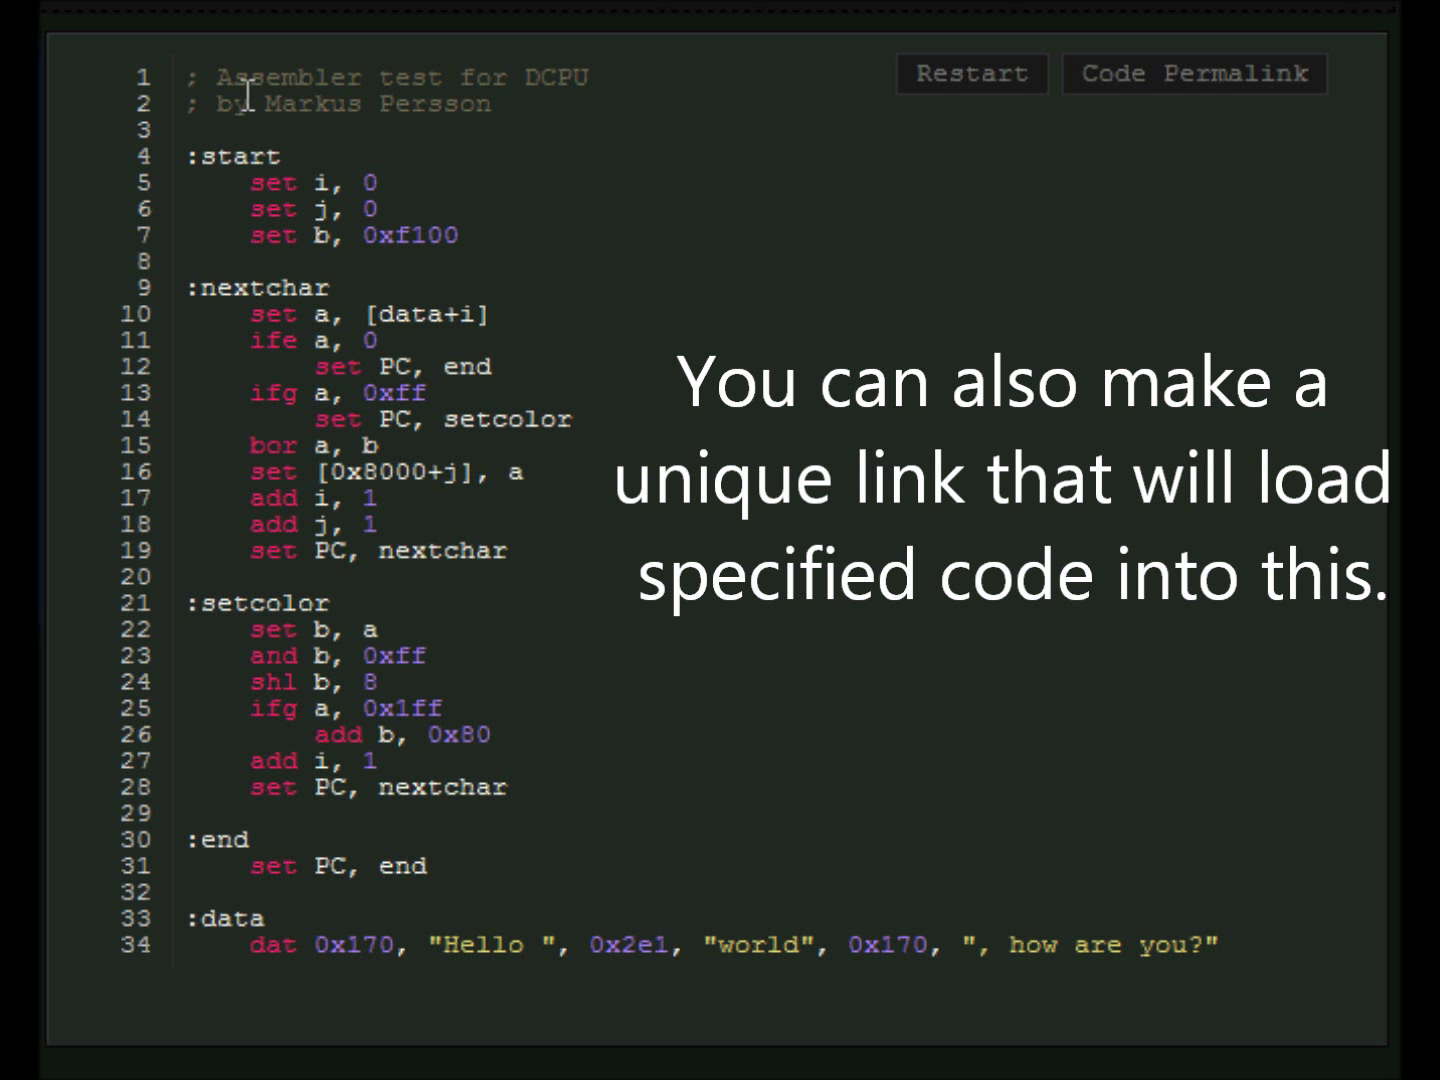
pyautogui.moveTo(231, 78); pyautogui.dragTo(784, 80)
pyautogui.click(623, 299)
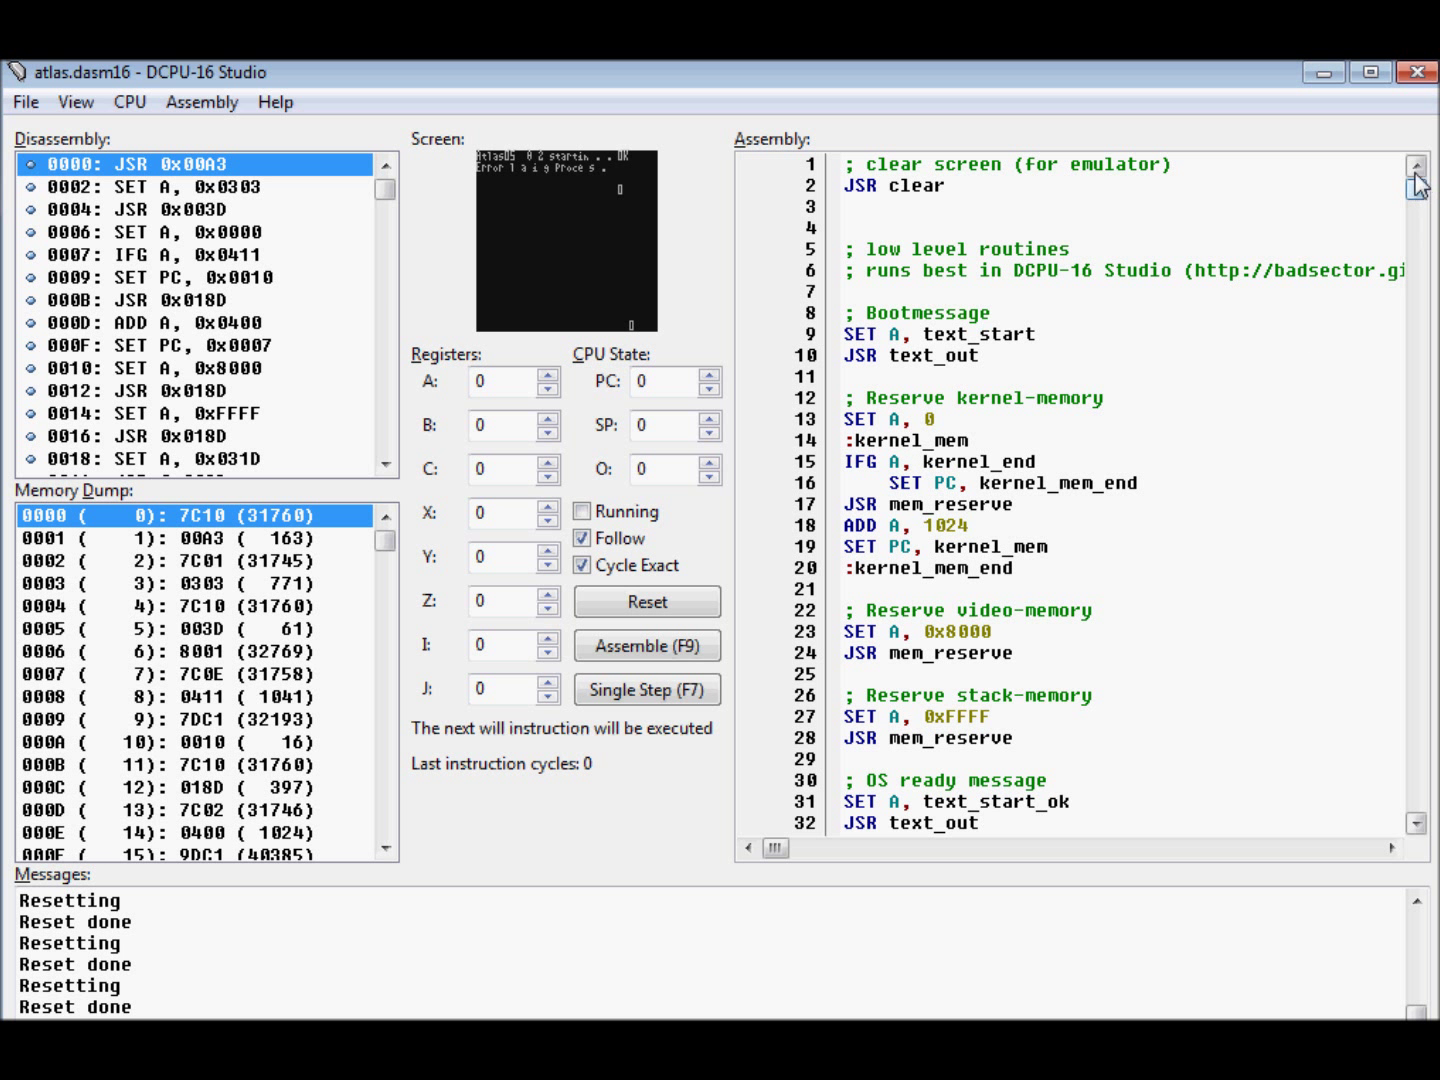
# - In DCPU-16 Studio, inspect the assembly source, messages, disassembly and memory dump of atlas.dasm16
pyautogui.moveTo(1414, 188)
pyautogui.mouseDown()
pyautogui.moveTo(1424, 828)
pyautogui.moveTo(1416, 188)
pyautogui.mouseUp()
pyautogui.moveTo(1416, 1012)
pyautogui.mouseDown()
pyautogui.moveTo(1414, 912)
pyautogui.moveTo(1416, 1012)
pyautogui.mouseUp()
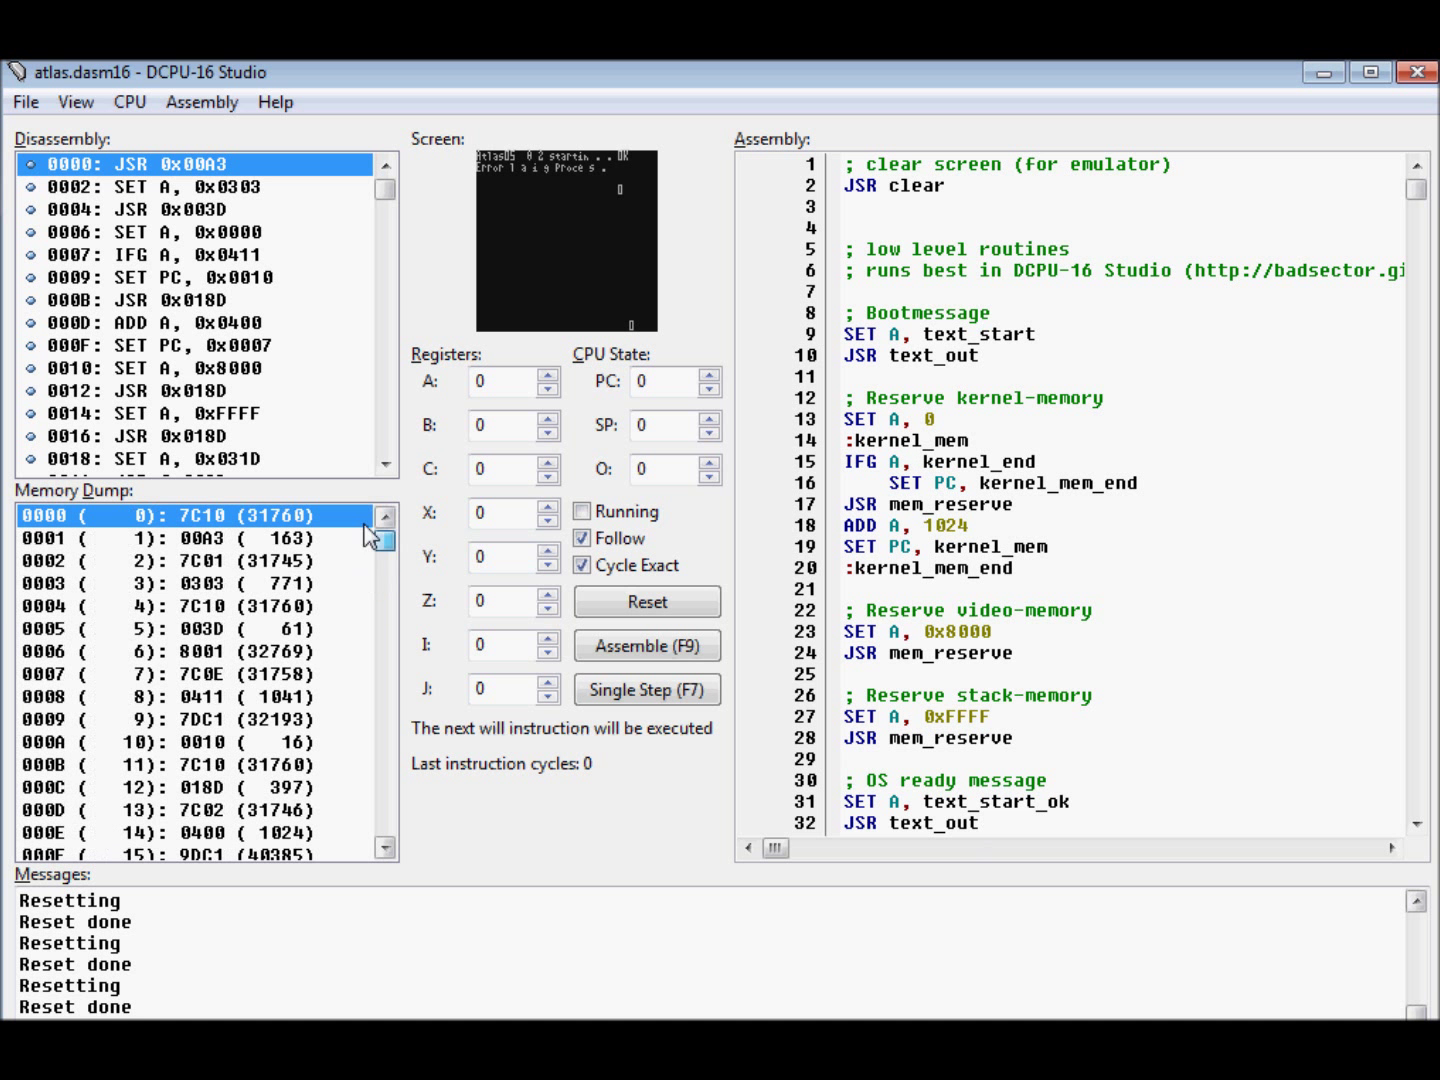
pyautogui.moveTo(382, 196)
pyautogui.mouseDown()
pyautogui.moveTo(386, 283)
pyautogui.moveTo(382, 200)
pyautogui.mouseUp()
pyautogui.moveTo(386, 545)
pyautogui.mouseDown()
pyautogui.moveTo(385, 560)
pyautogui.moveTo(385, 535)
pyautogui.mouseUp()
pyautogui.click(260, 563)
pyautogui.click(176, 209)
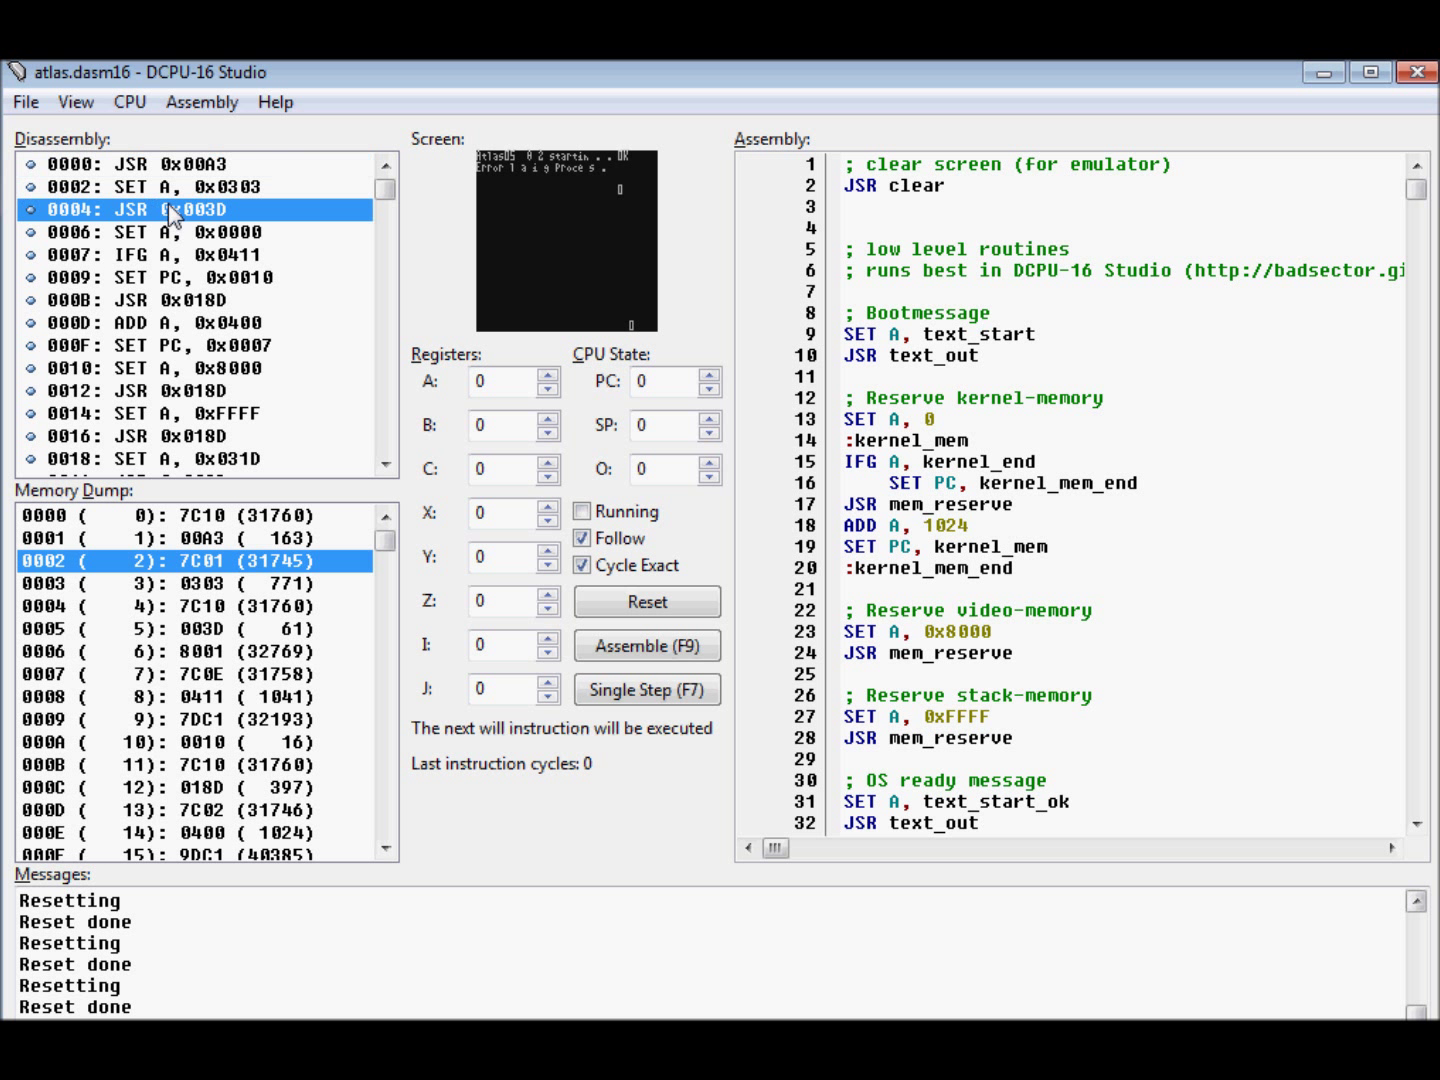
pyautogui.click(113, 514)
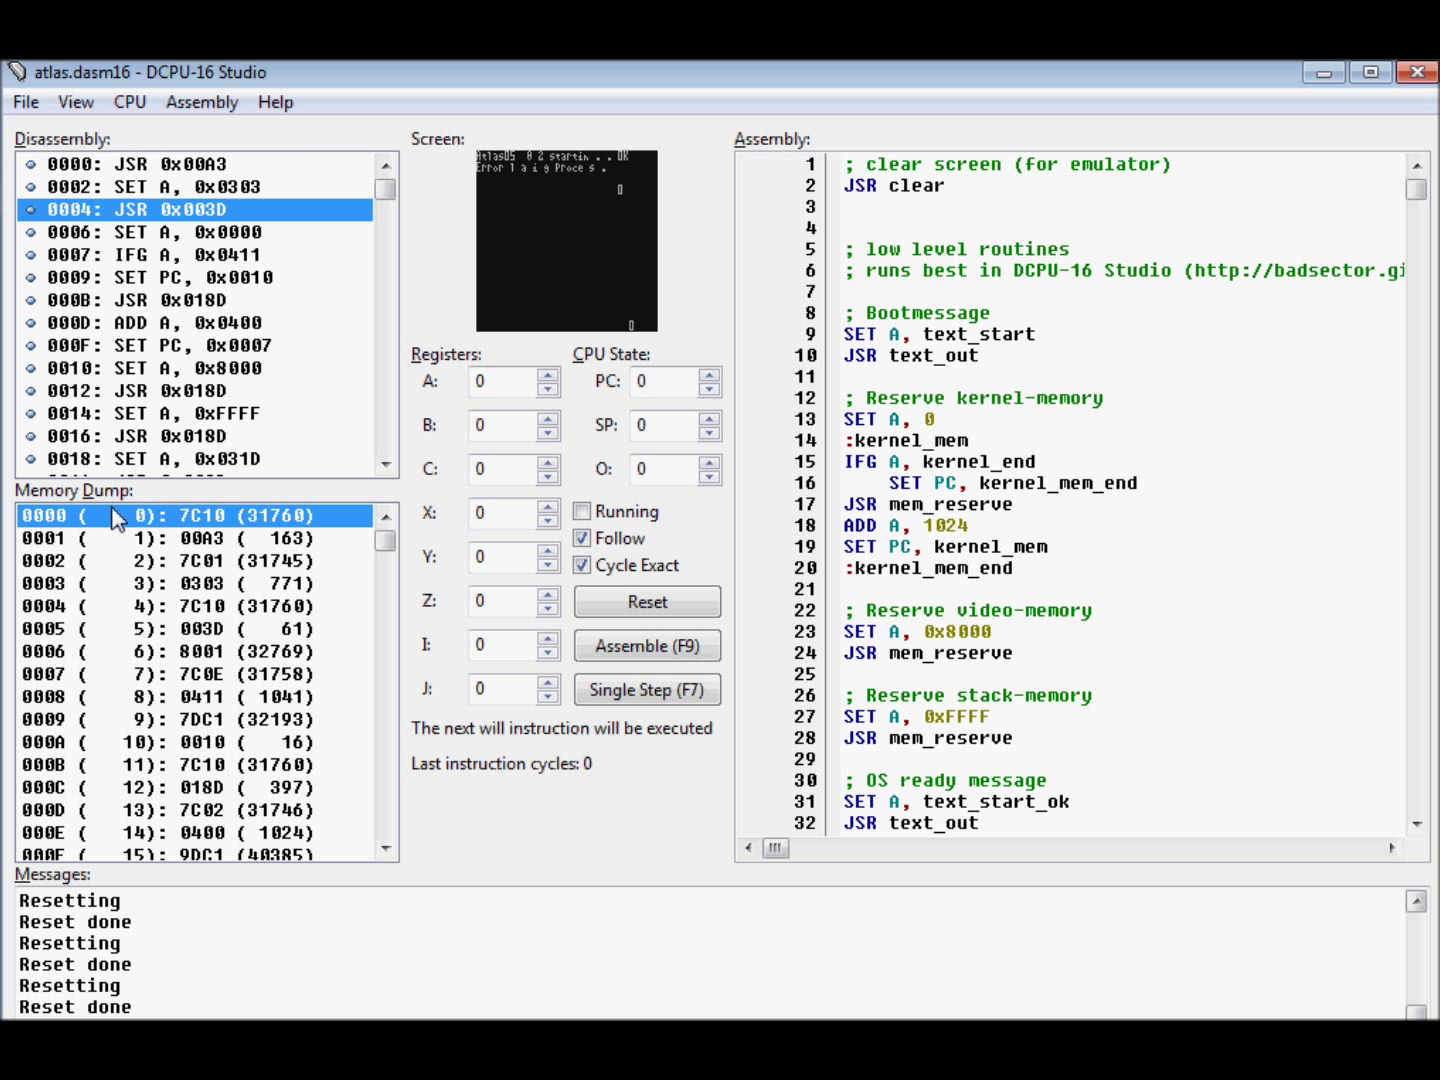
# - Go through the disassembled instructions of atlas.dasm16 from address 0000 down to 0012
pyautogui.click(170, 166)
pyautogui.click(163, 190)
pyautogui.click(163, 212)
pyautogui.click(157, 238)
pyautogui.click(157, 256)
pyautogui.click(155, 300)
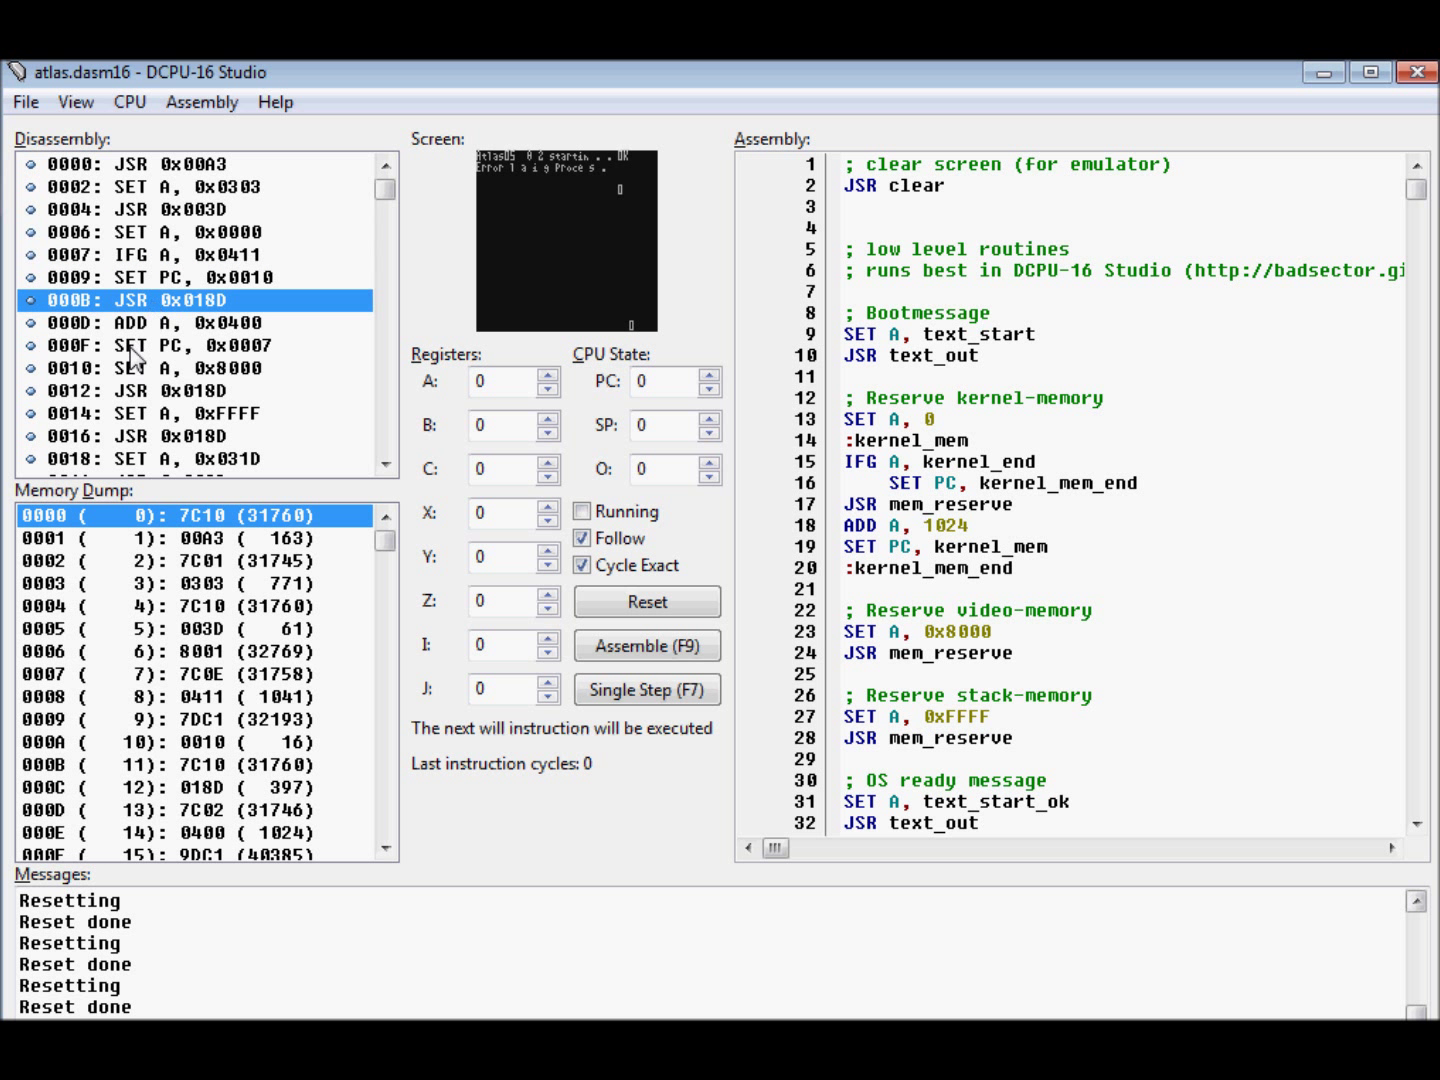
pyautogui.click(135, 347)
pyautogui.click(150, 391)
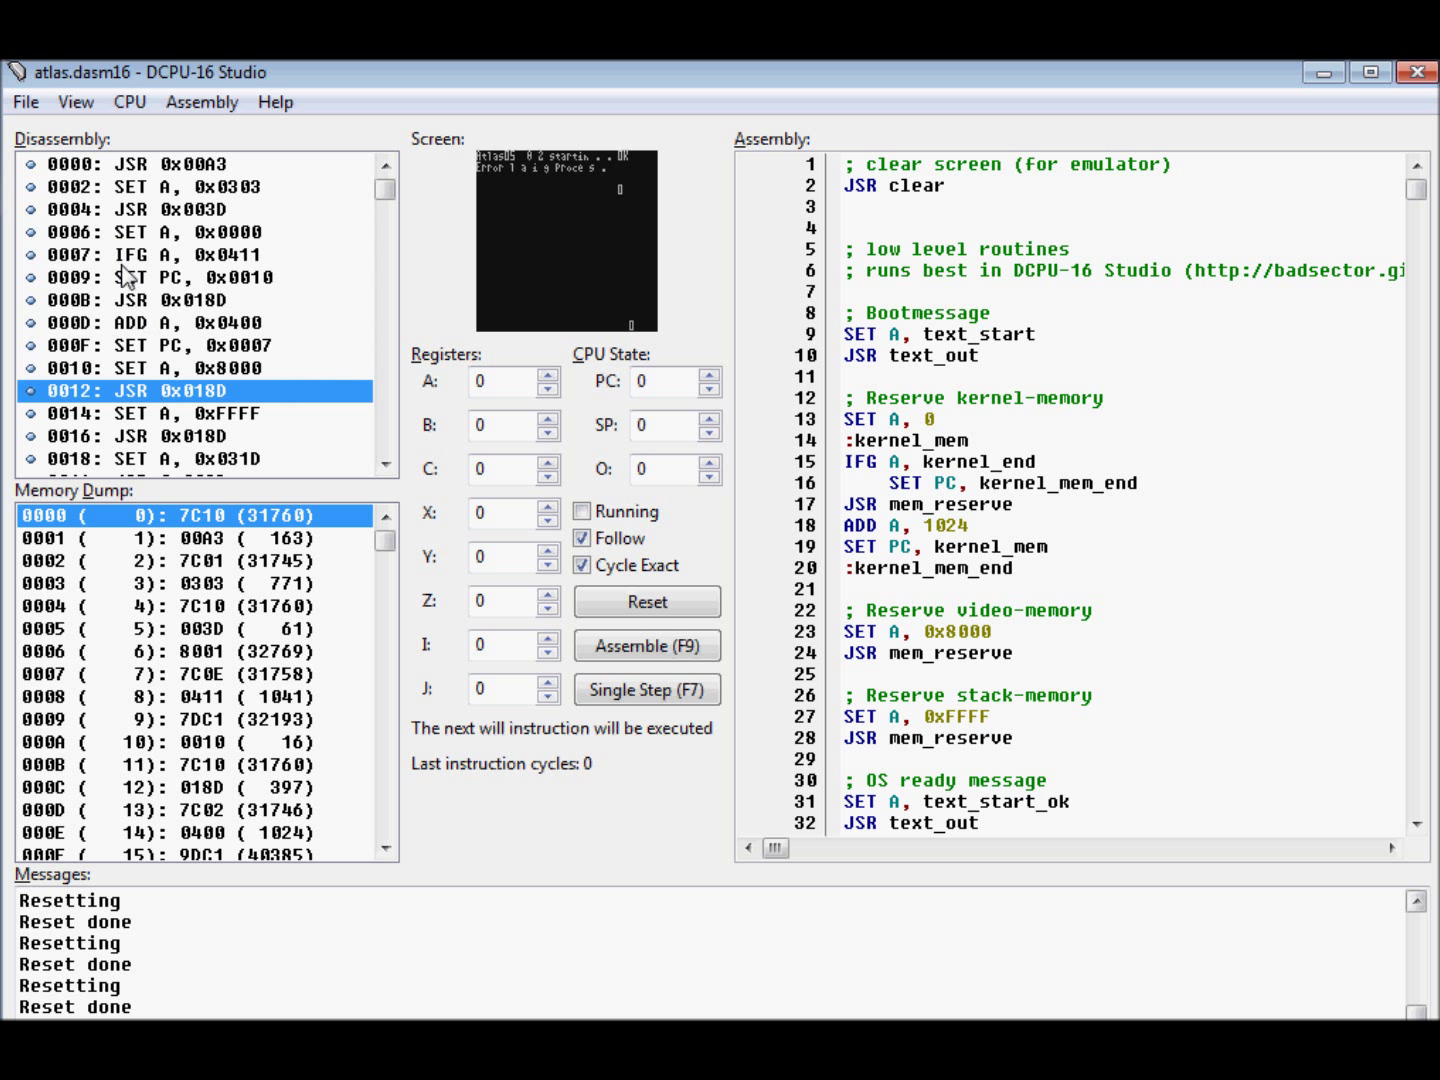
# - Return to the instruction at 0000, run the atlas.dasm16 program and reset the CPU
pyautogui.click(123, 166)
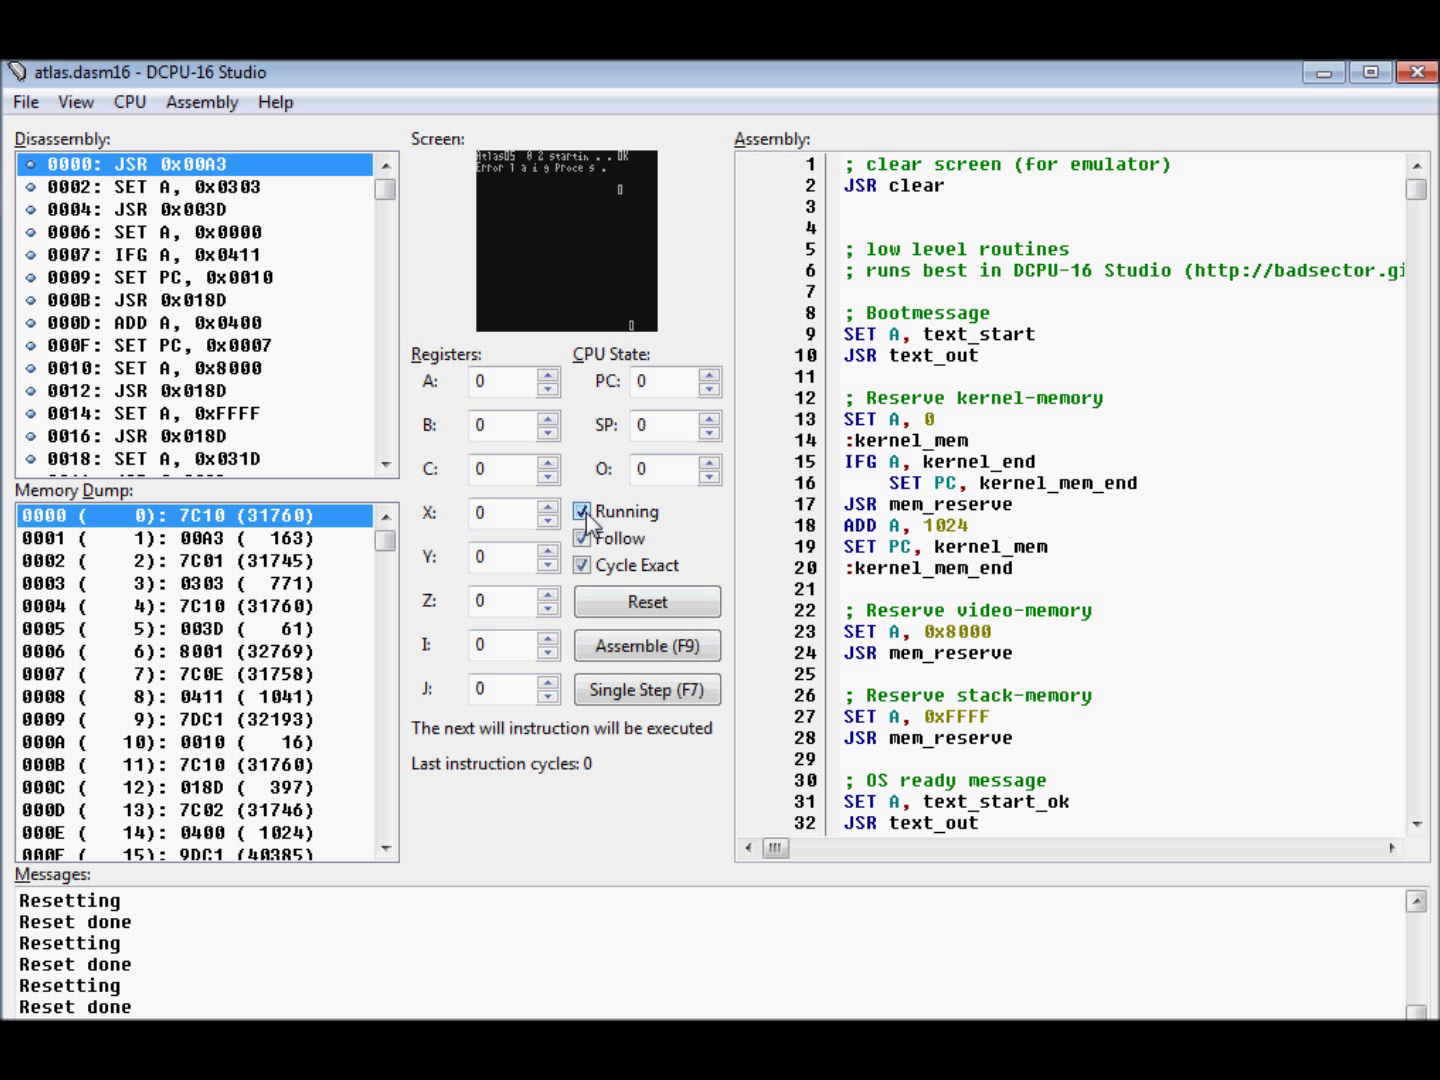
pyautogui.click(618, 618)
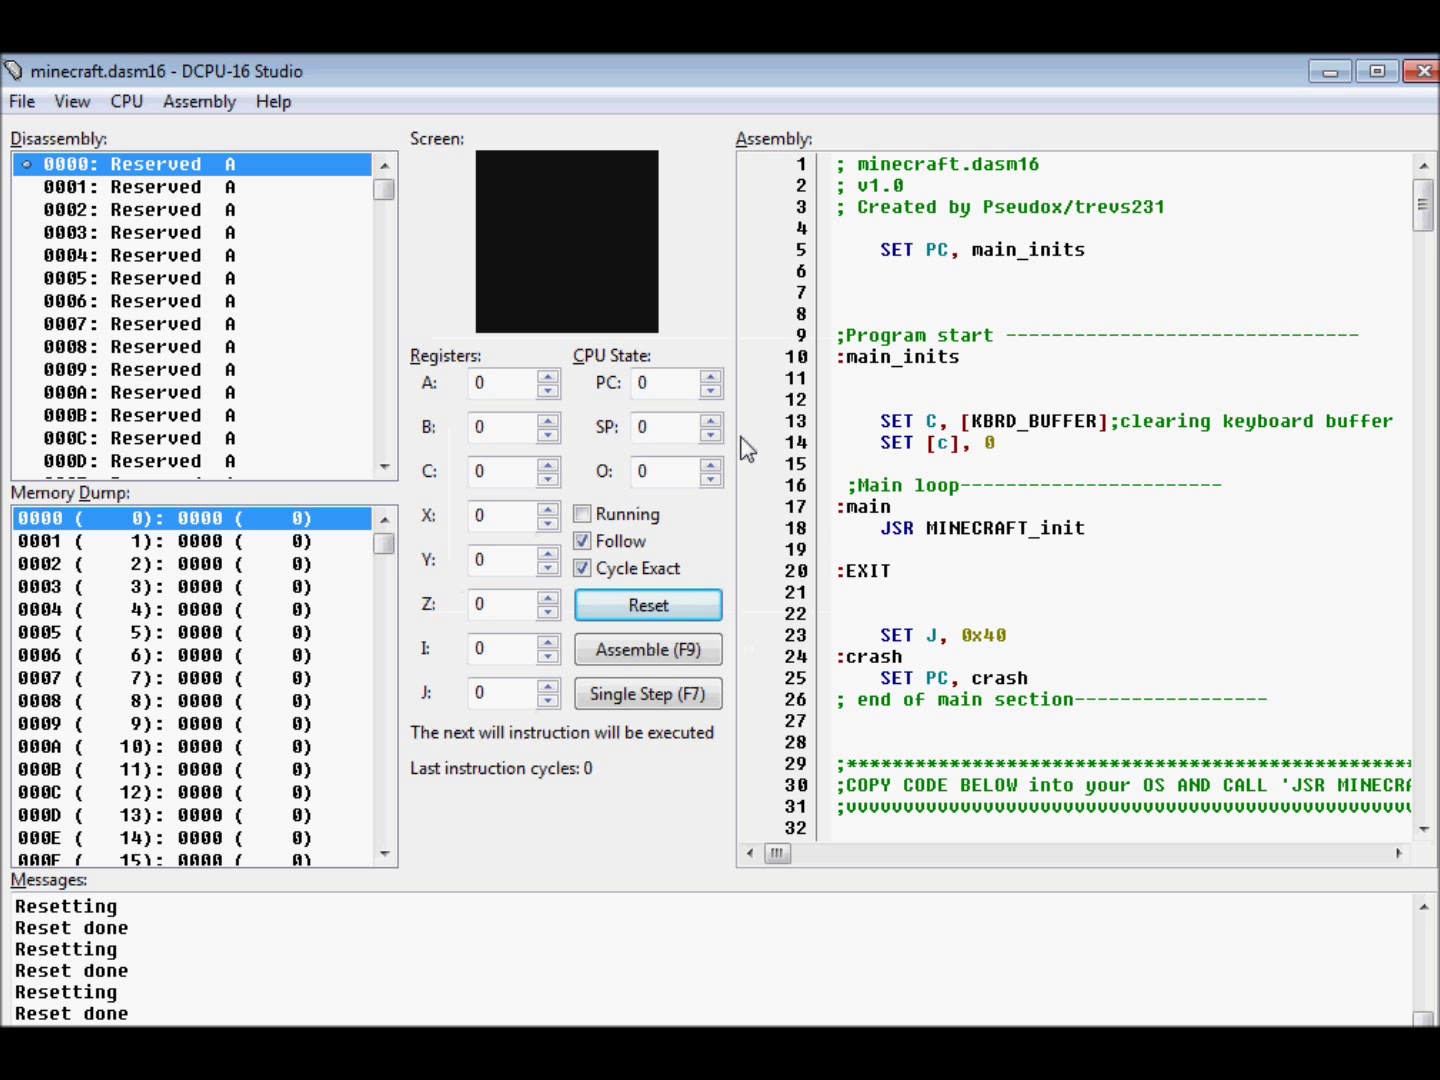
# - Review the minecraft.dasm16 source code through its final MC_print_player routine and run the program
pyautogui.moveTo(1423, 210); pyautogui.dragTo(1420, 845)
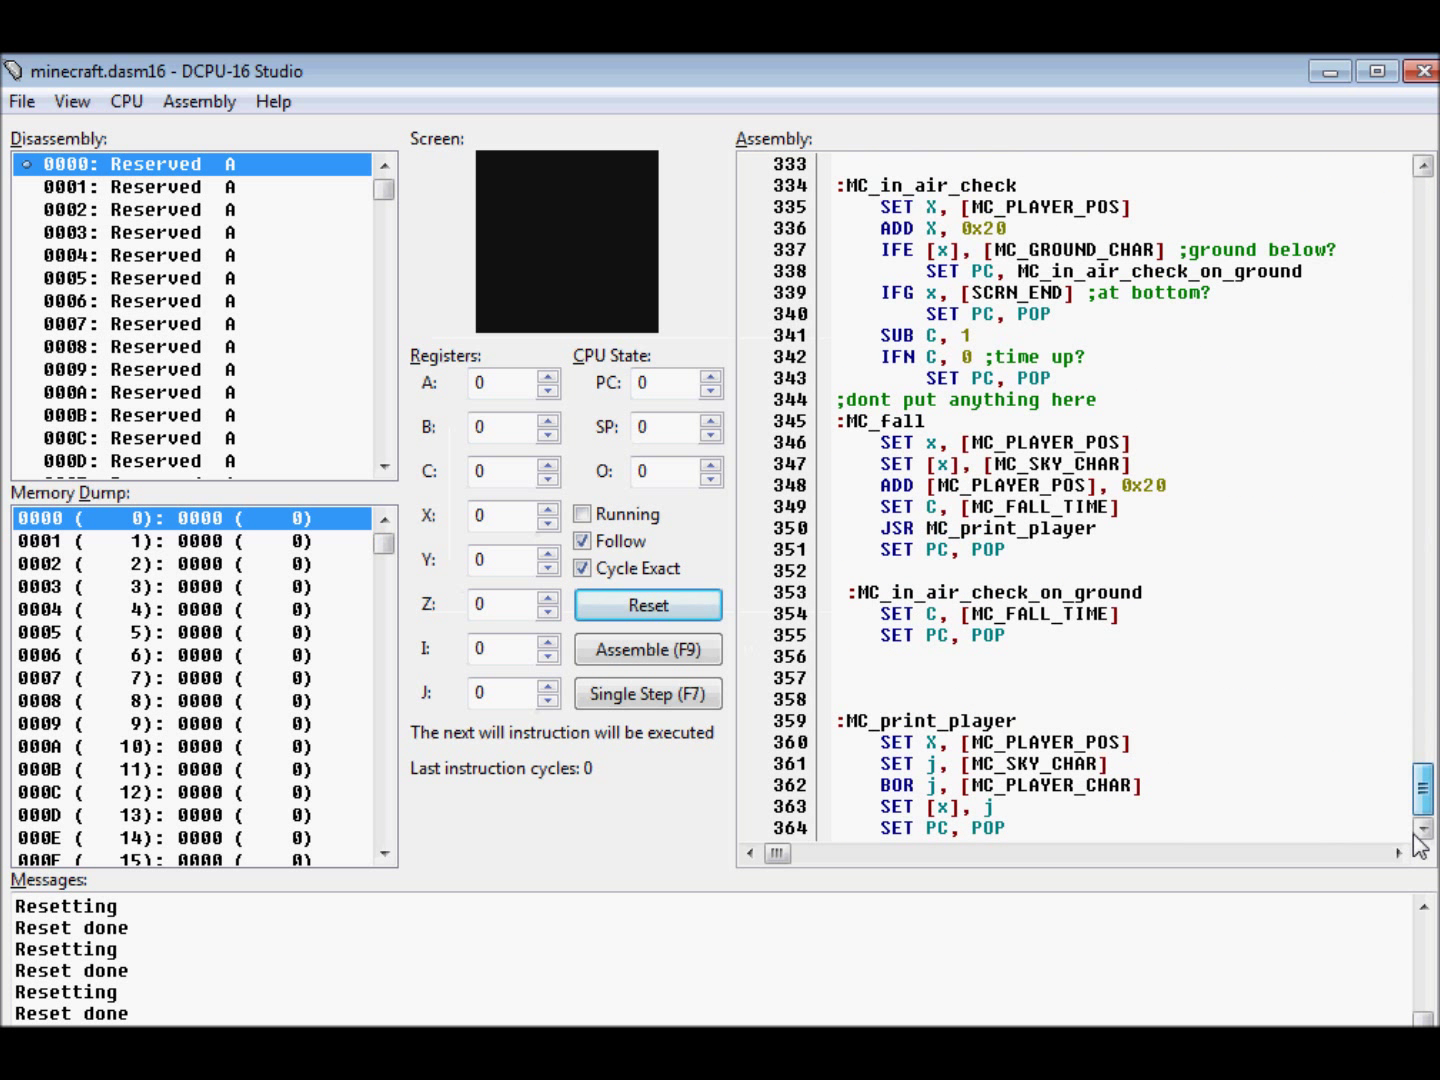
pyautogui.moveTo(1422, 790); pyautogui.dragTo(1432, 210)
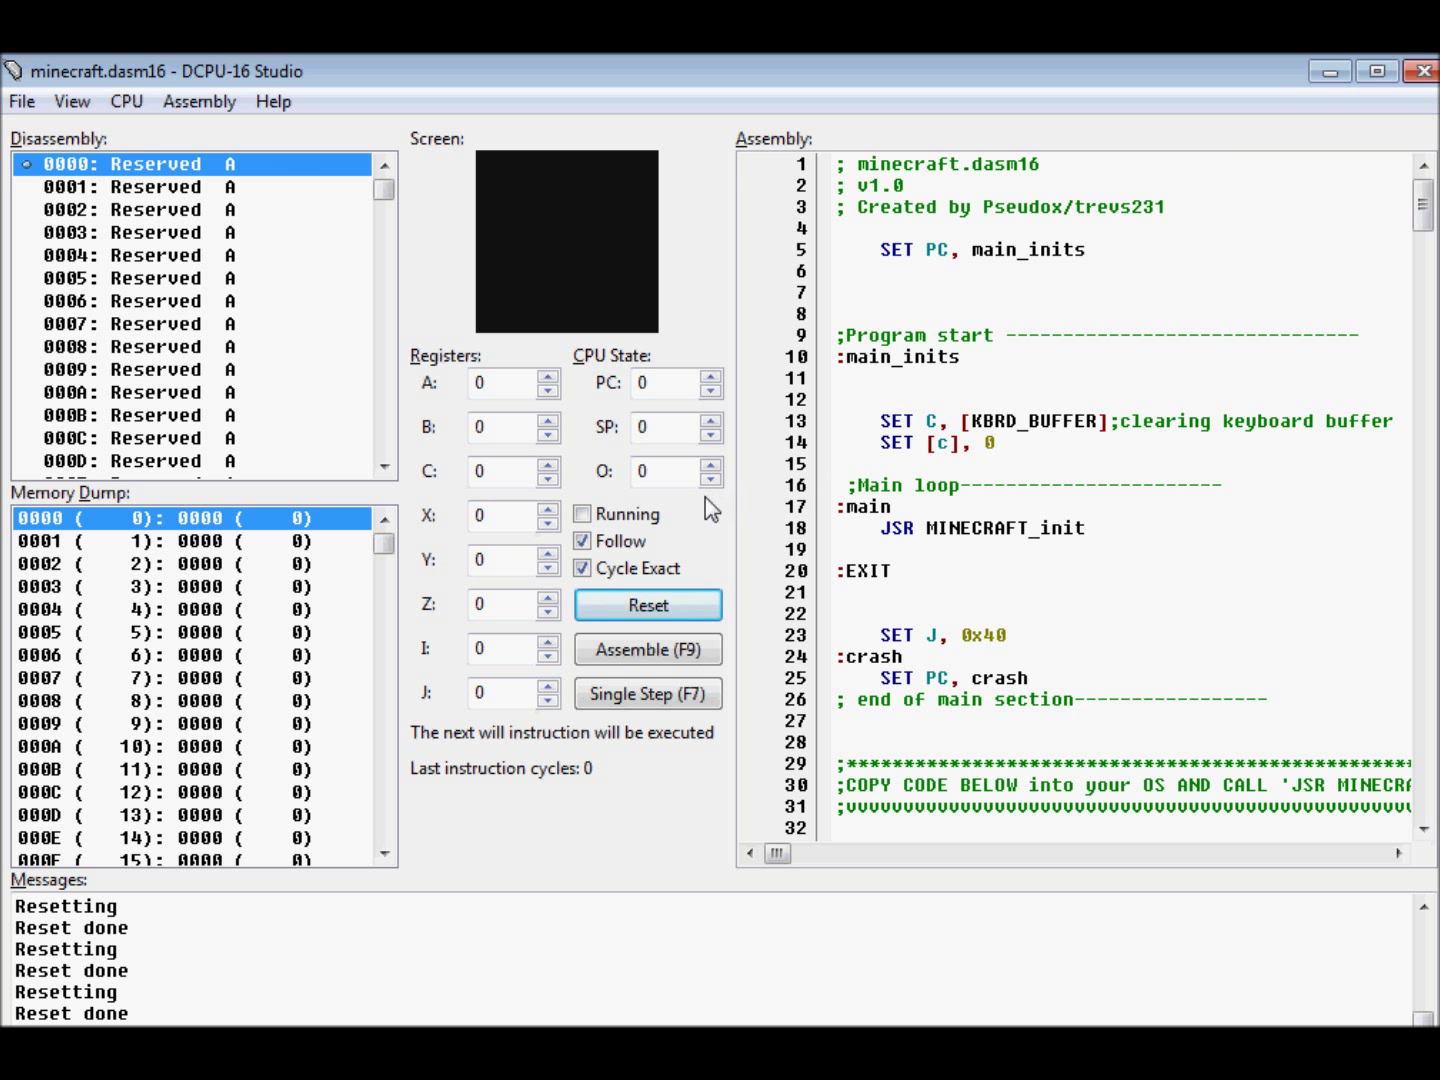
pyautogui.click(622, 527)
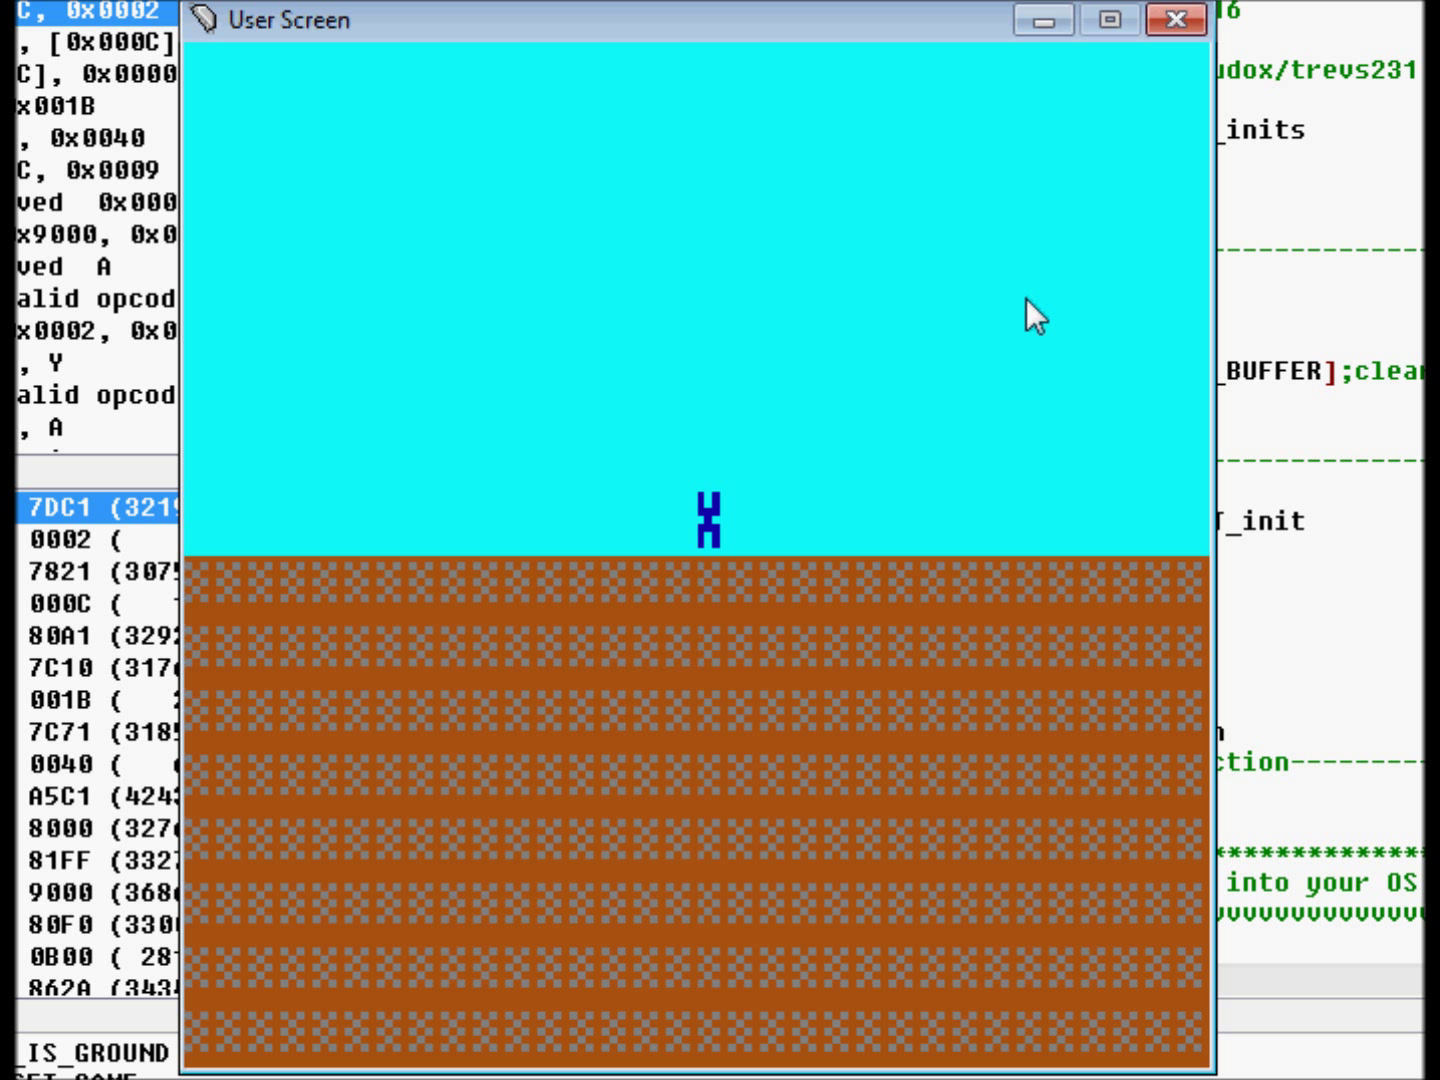
# - Dig two blocks straight down beneath the player in the Minecraft program's user screen
pyautogui.press('Down')
pyautogui.press('Down')
pyautogui.press('Down')
pyautogui.press('Down')
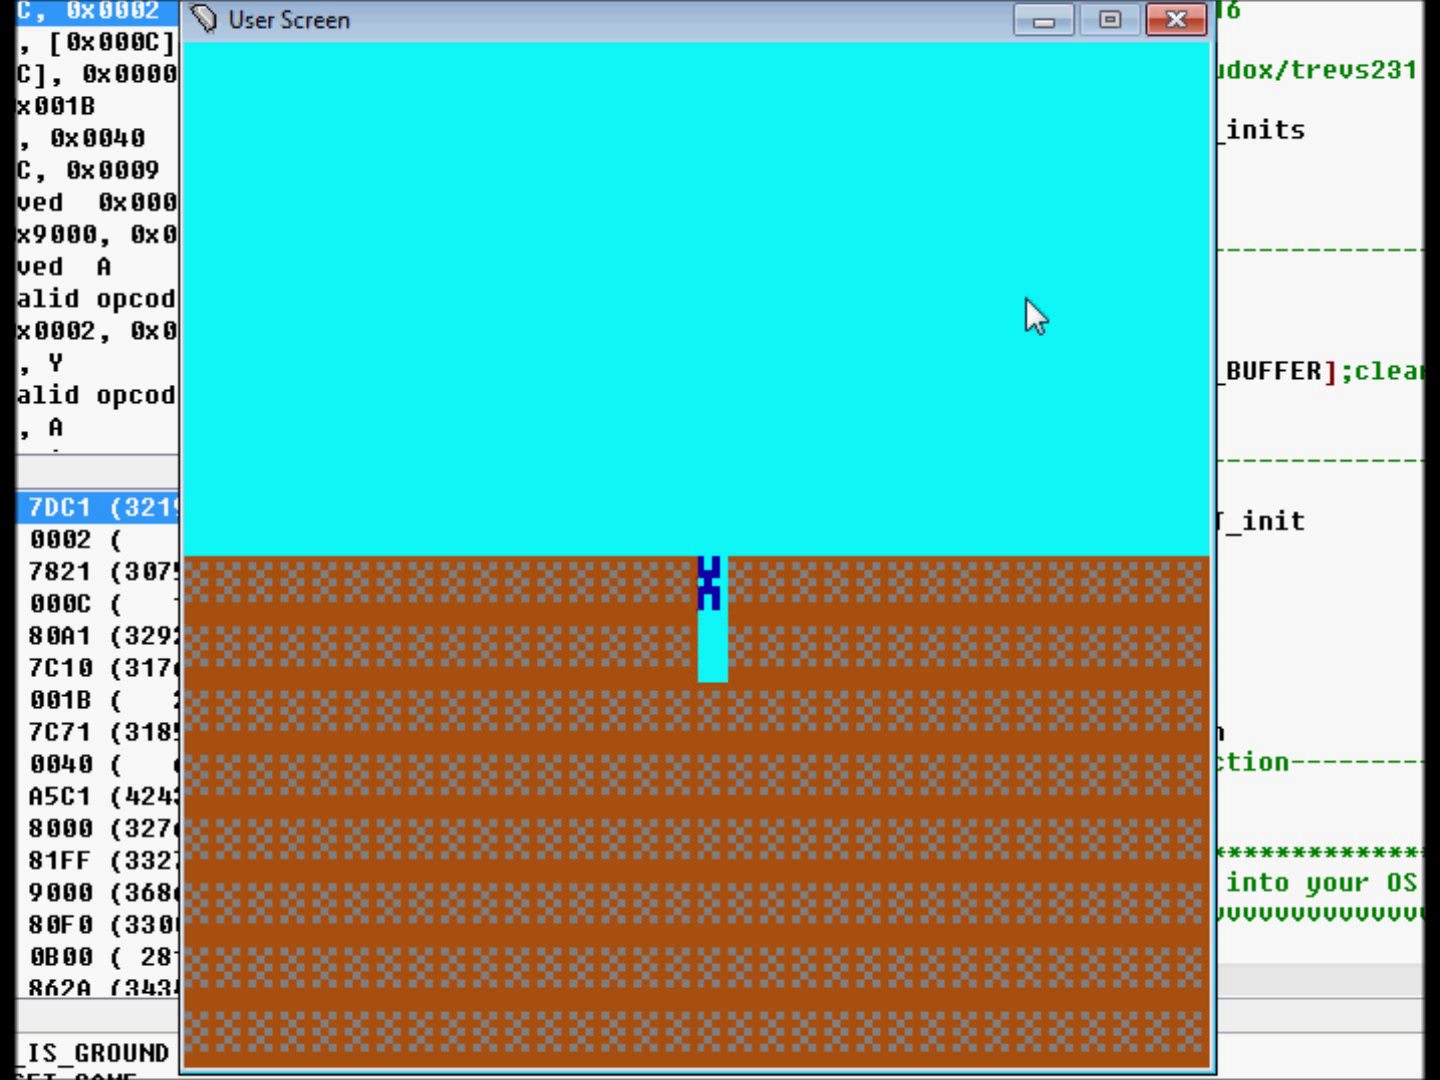
# - Deepen the shaft to the fifth ground row and dig a tunnel five blocks to the left from its foot
pyautogui.press('Down')
pyautogui.press('Down')
pyautogui.press('Down')
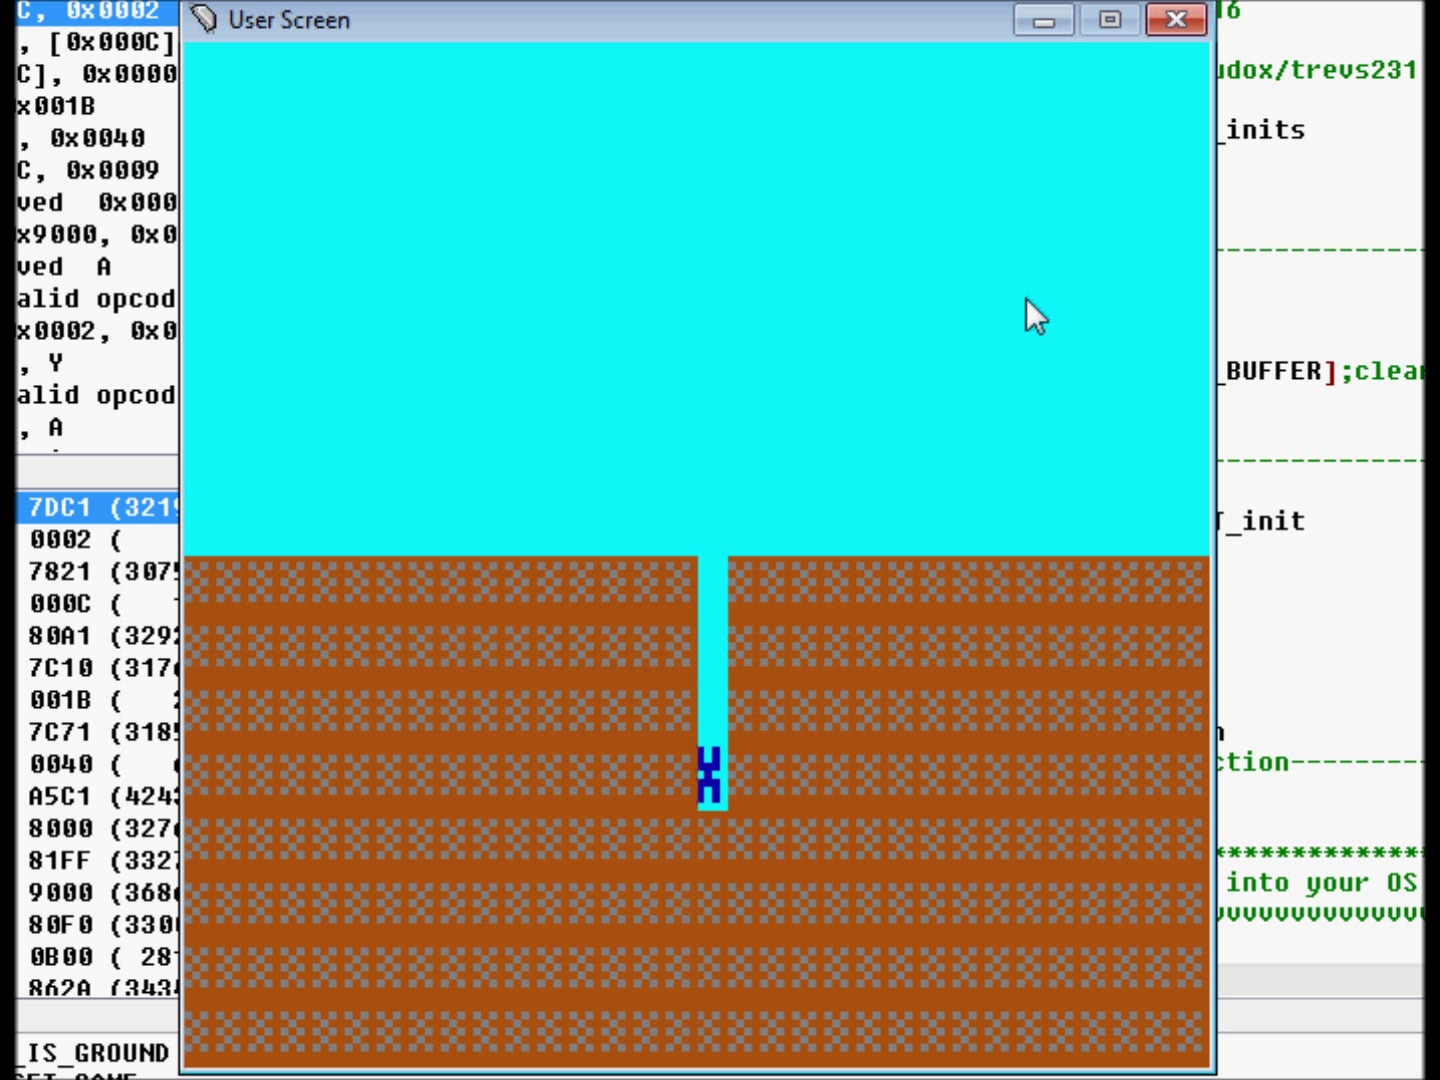
pyautogui.press('Left')
pyautogui.press('Left')
pyautogui.press('Left')
pyautogui.press('Left')
pyautogui.press('Left')
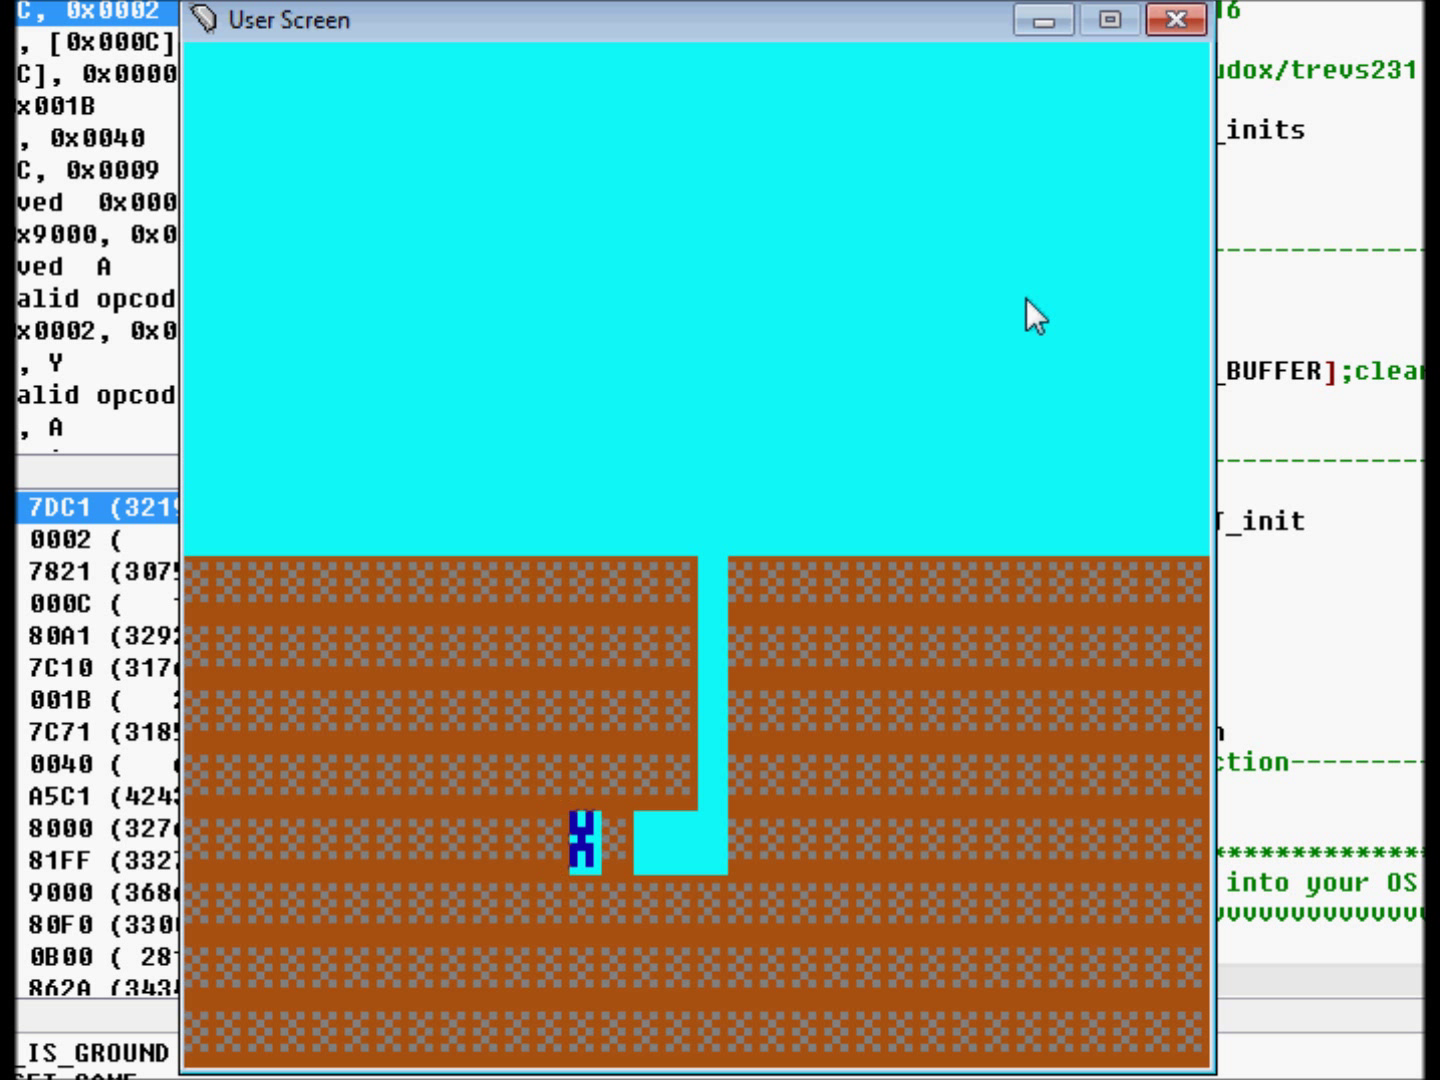
pyautogui.press('Left')
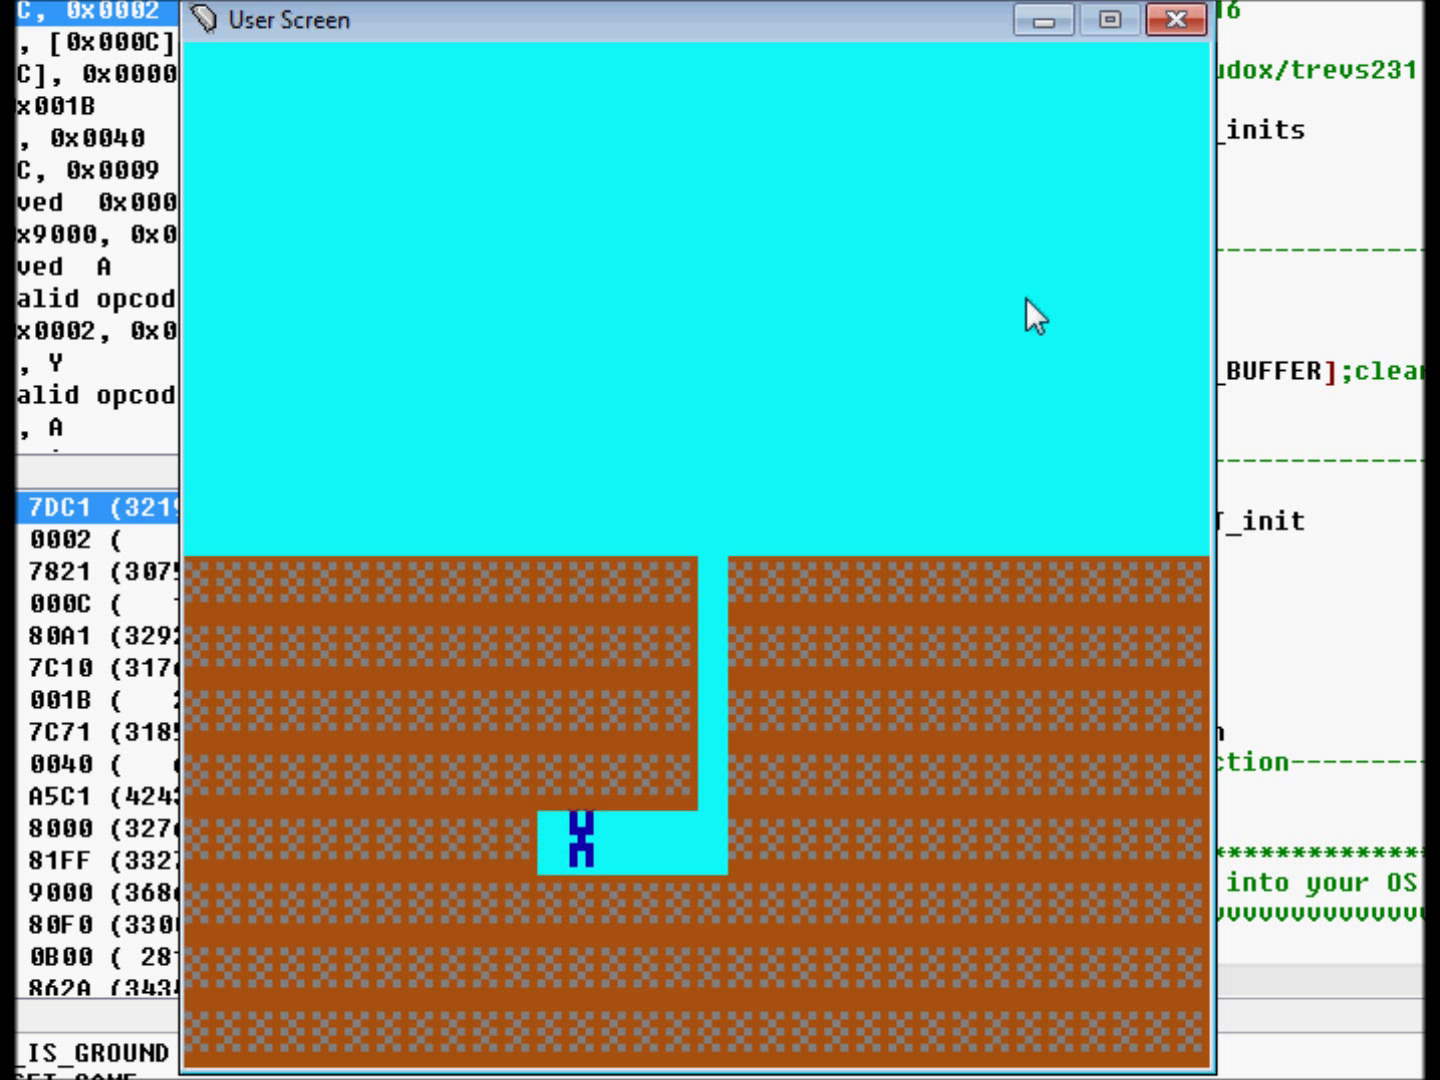
# - Dig two blocks upward from the middle of the tunnel in two adjacent columns
pyautogui.press('Right')
pyautogui.press('Right')
pyautogui.press('Up')
pyautogui.press('Up')
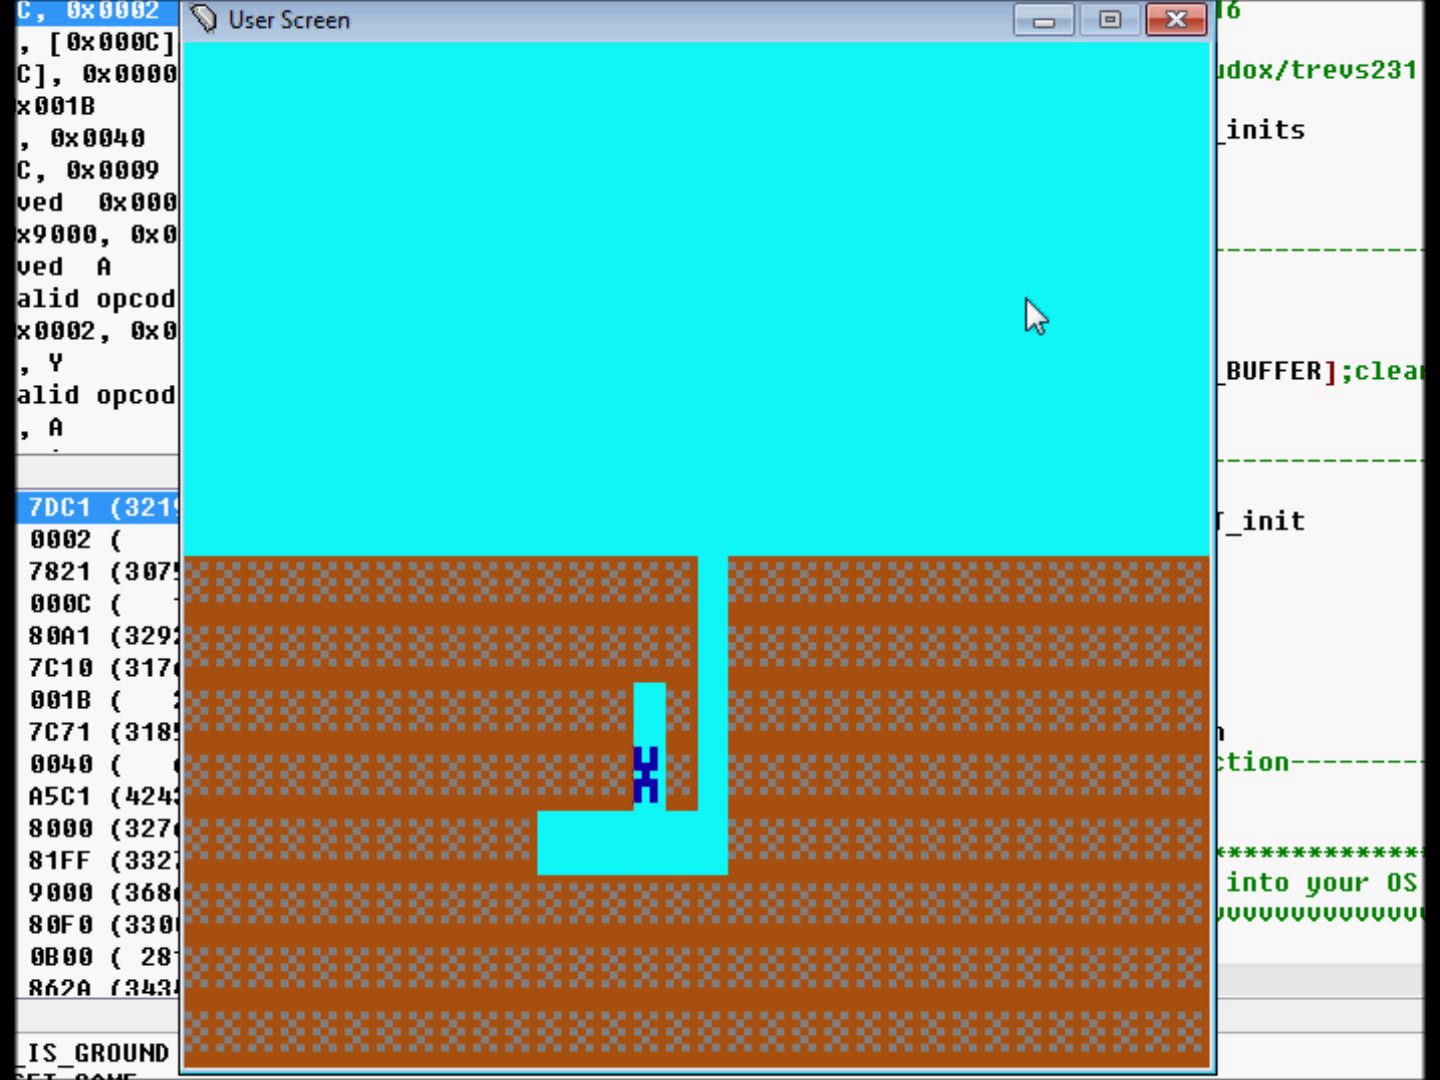
pyautogui.press('Left')
pyautogui.press('Up')
pyautogui.press('Up')
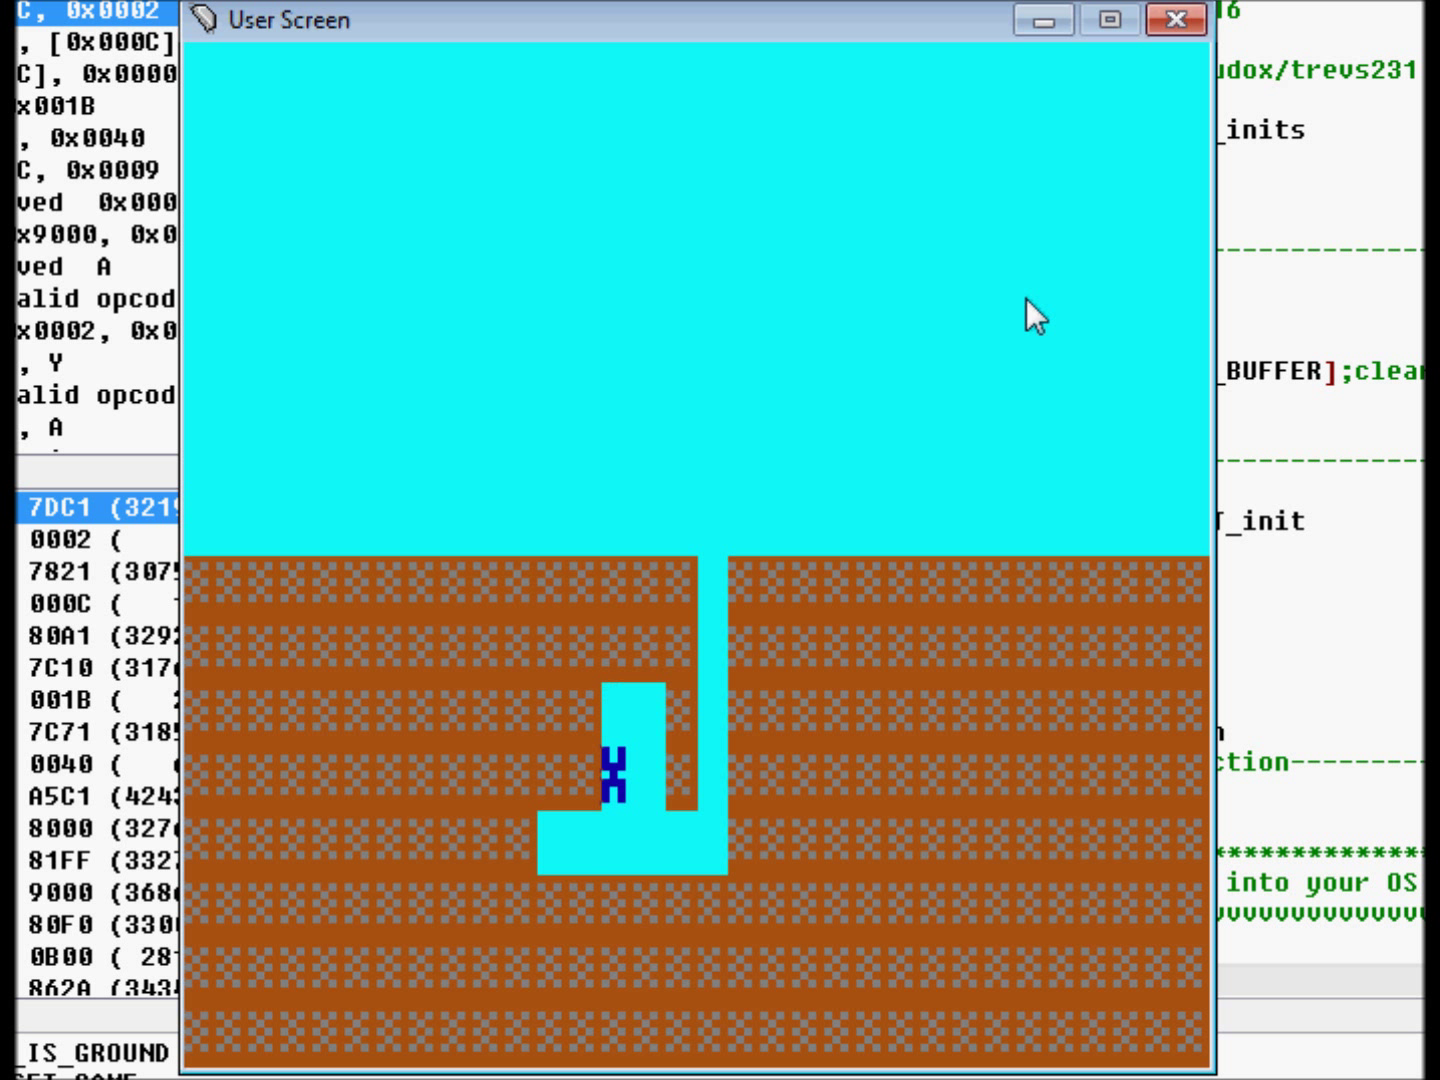
# - Climb back to the surface, digging upward and filling the space beneath the player with blocks
pyautogui.press('Up')
pyautogui.press('Up')
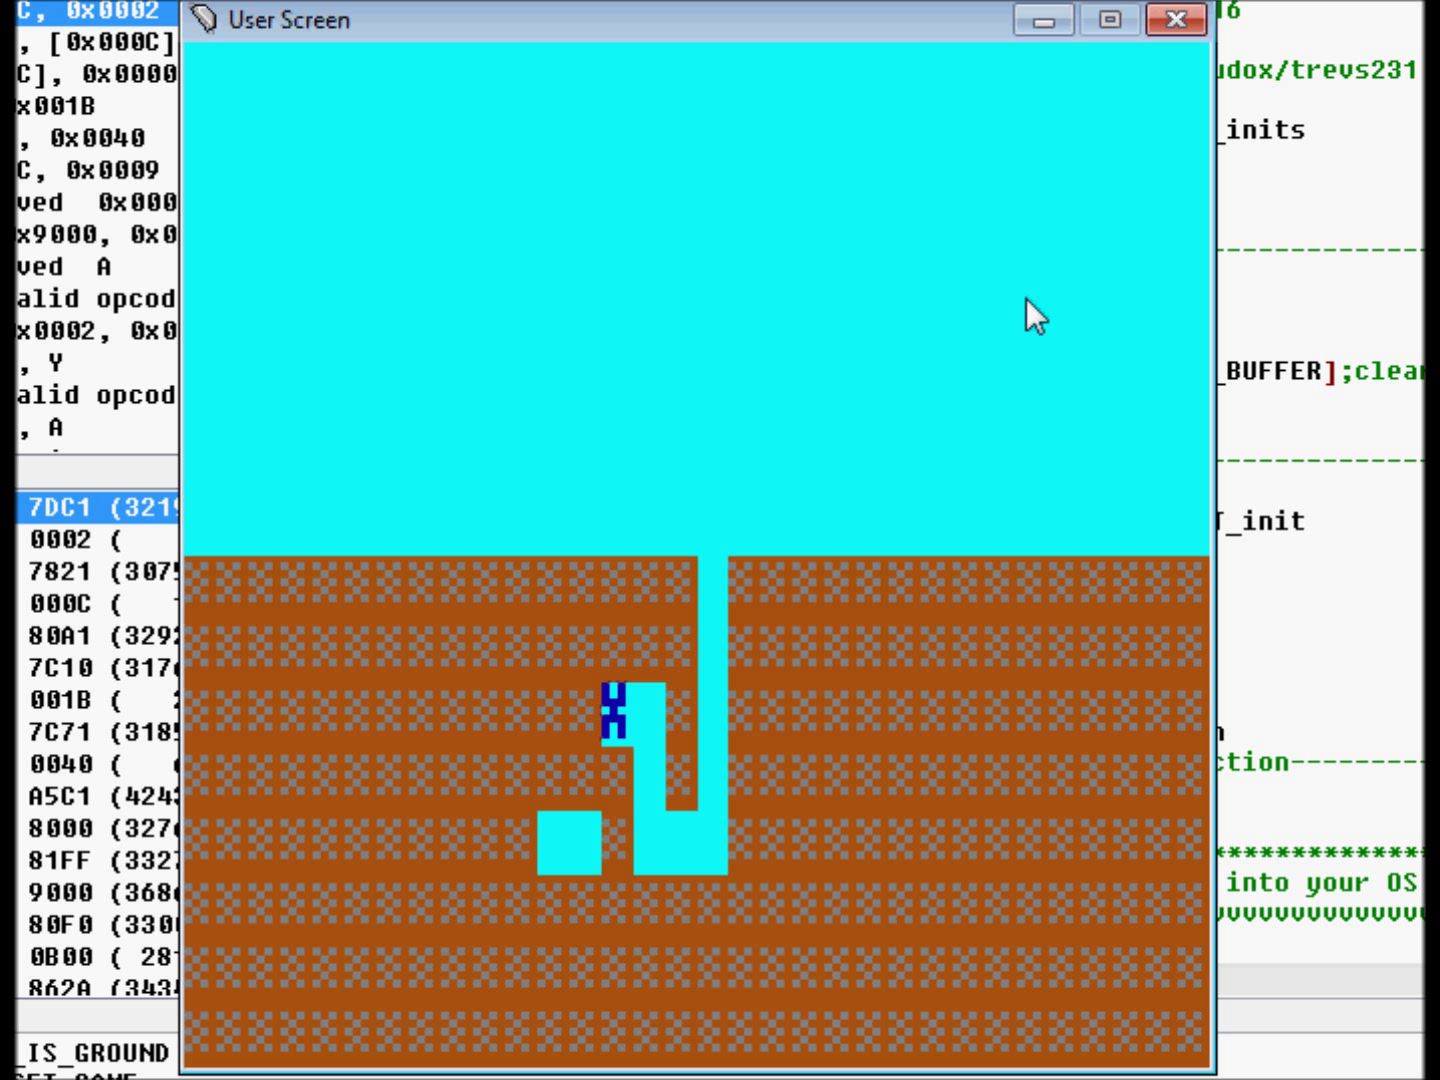
pyautogui.press('Right')
pyautogui.press('Up')
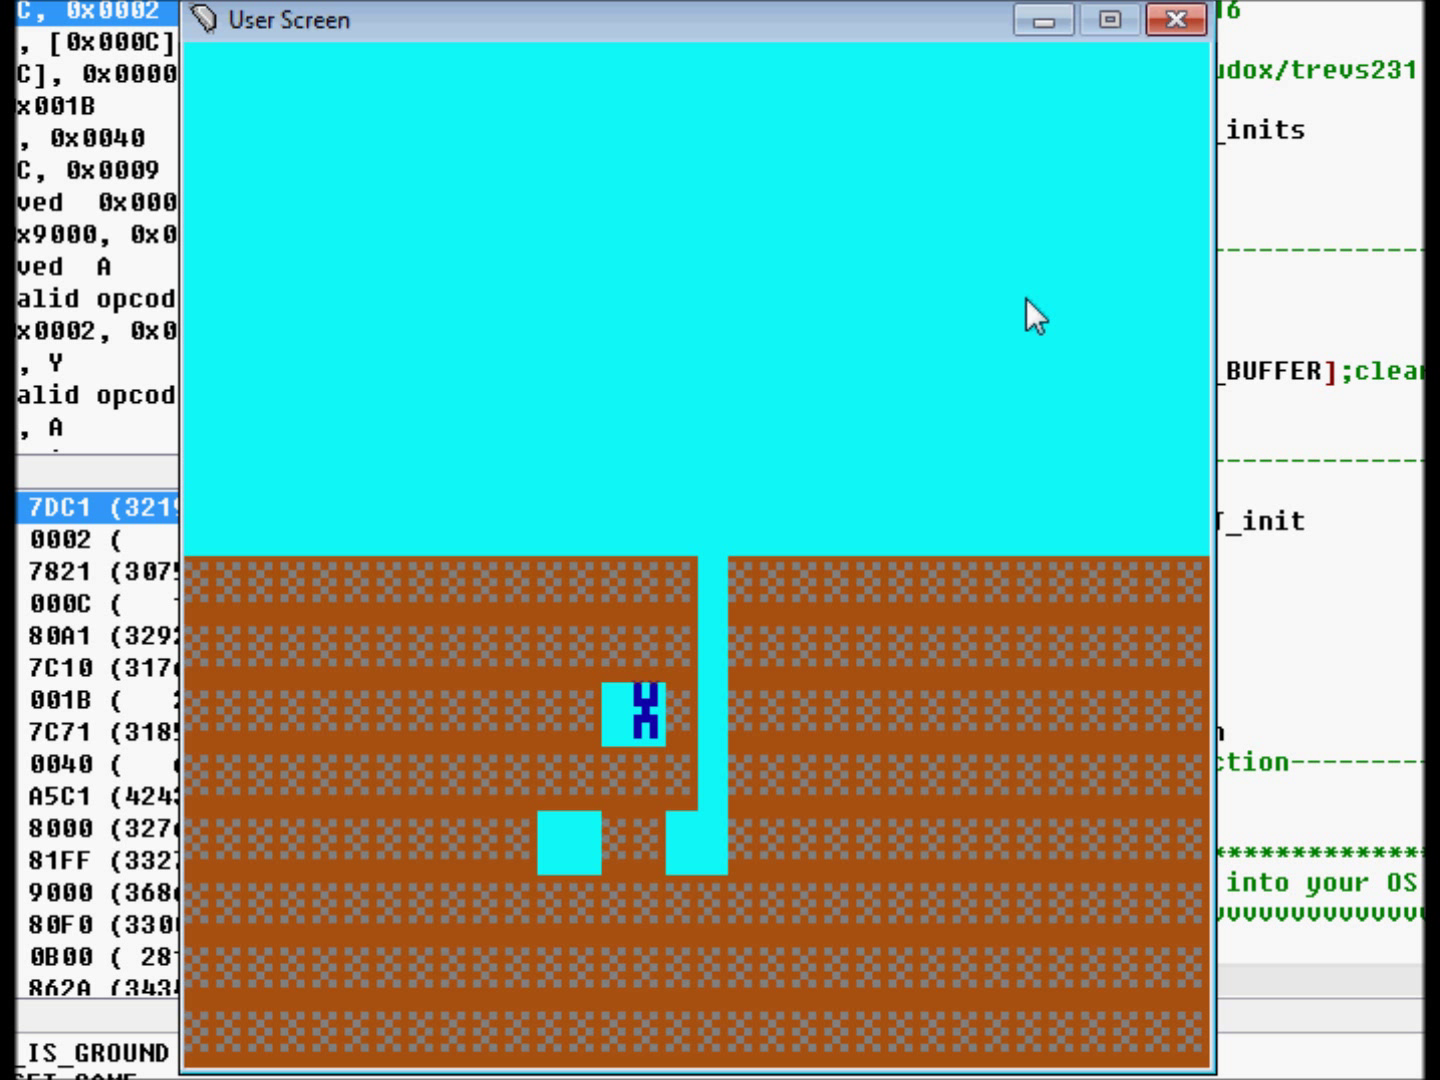
pyautogui.press('Up')
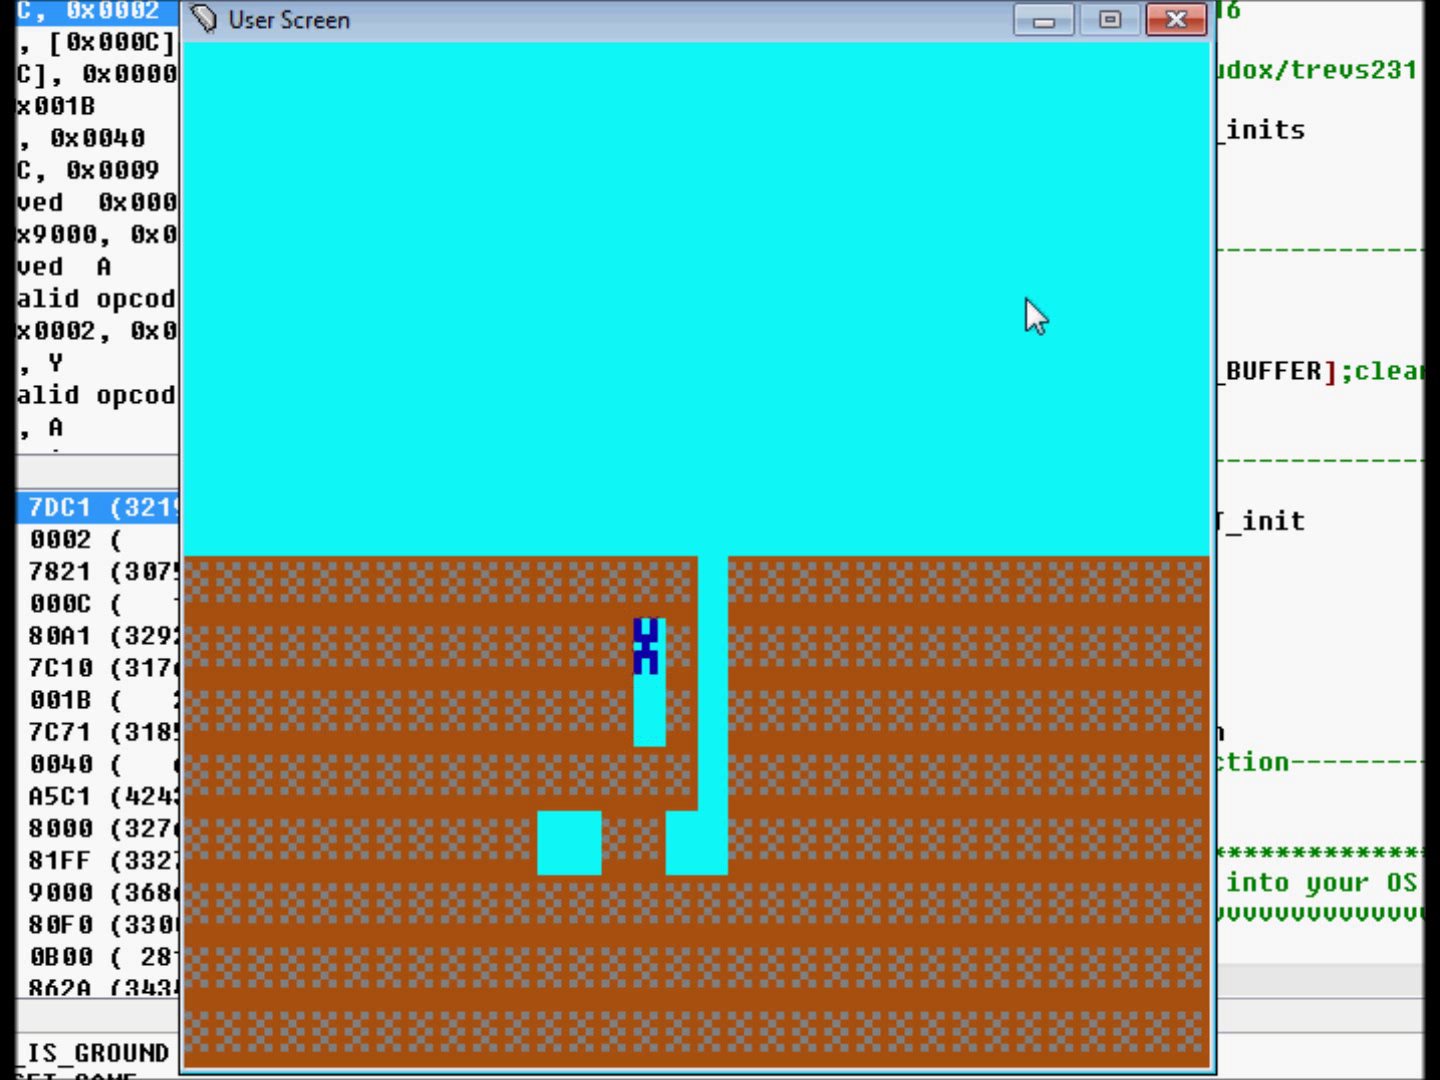
pyautogui.press('Up')
pyautogui.press('Up')
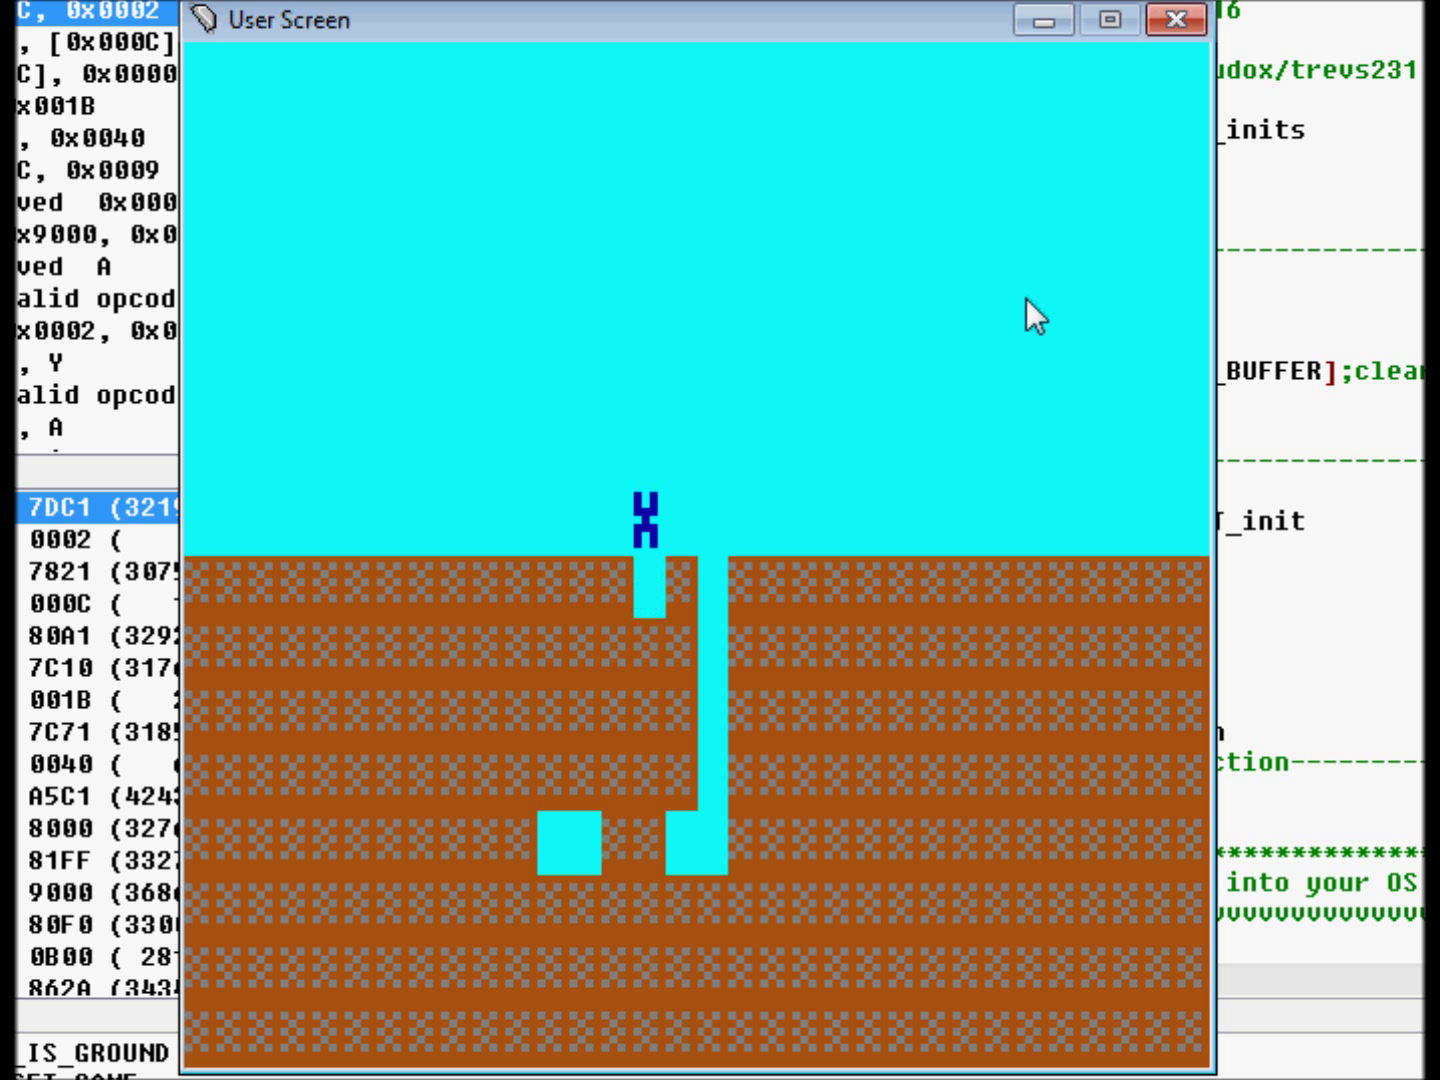
# - Level the ground surface again by filling the remaining pit and capping the open shaft with blocks
pyautogui.press('Left')
pyautogui.press('Up')
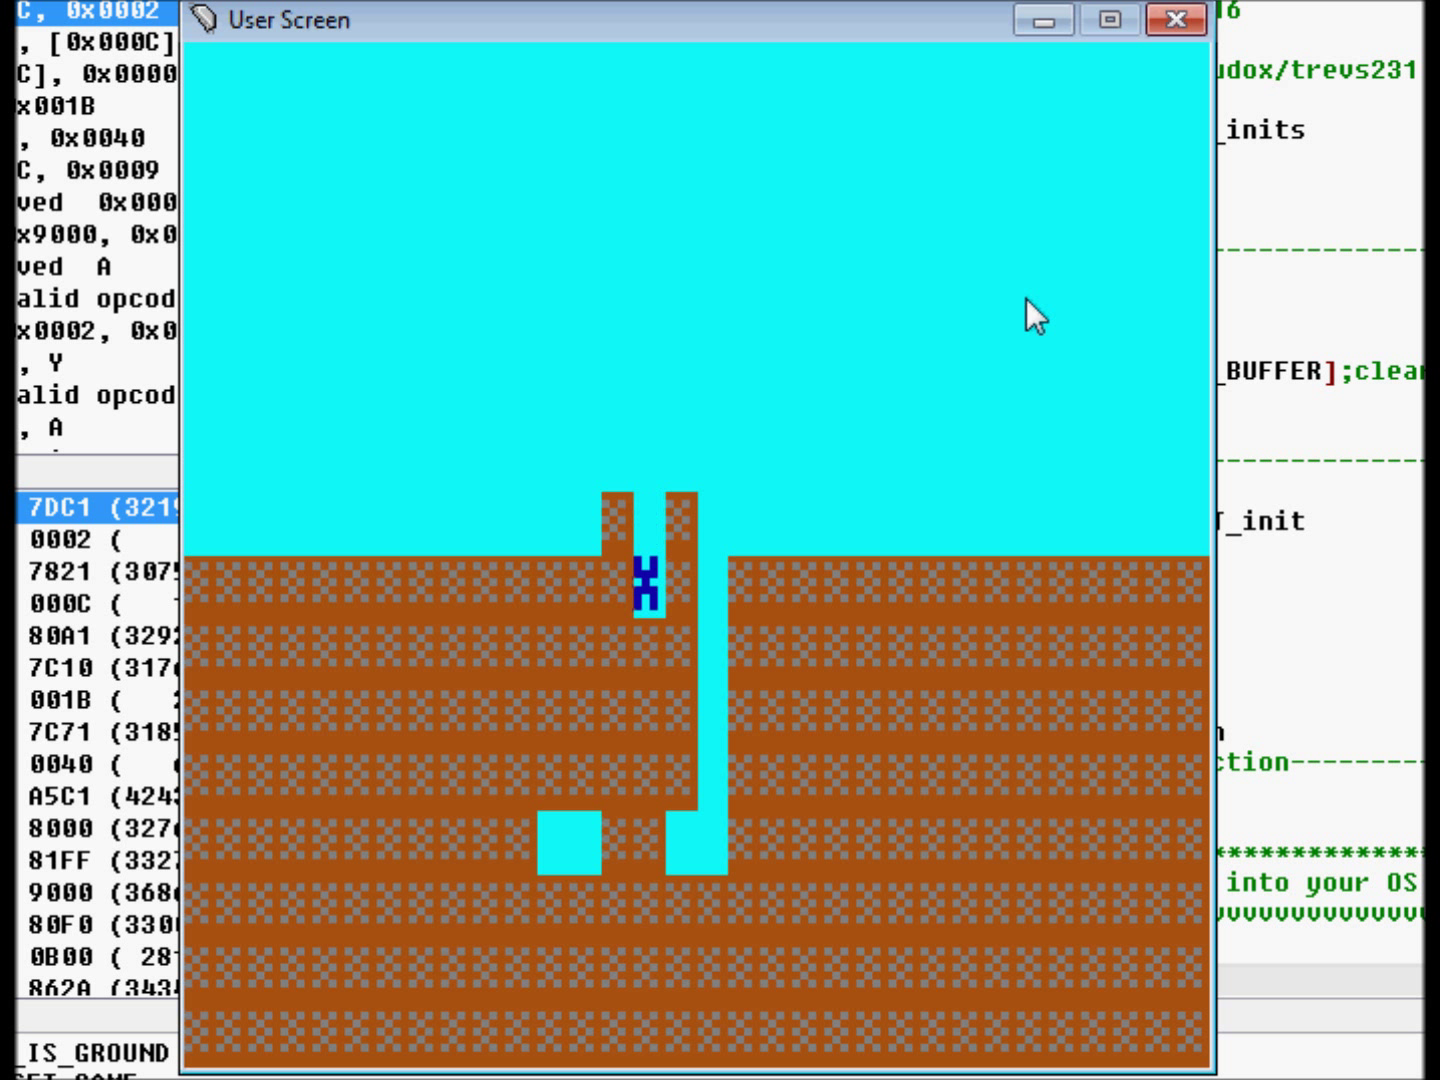
pyautogui.press('Up')
pyautogui.press('Up')
pyautogui.press('Left')
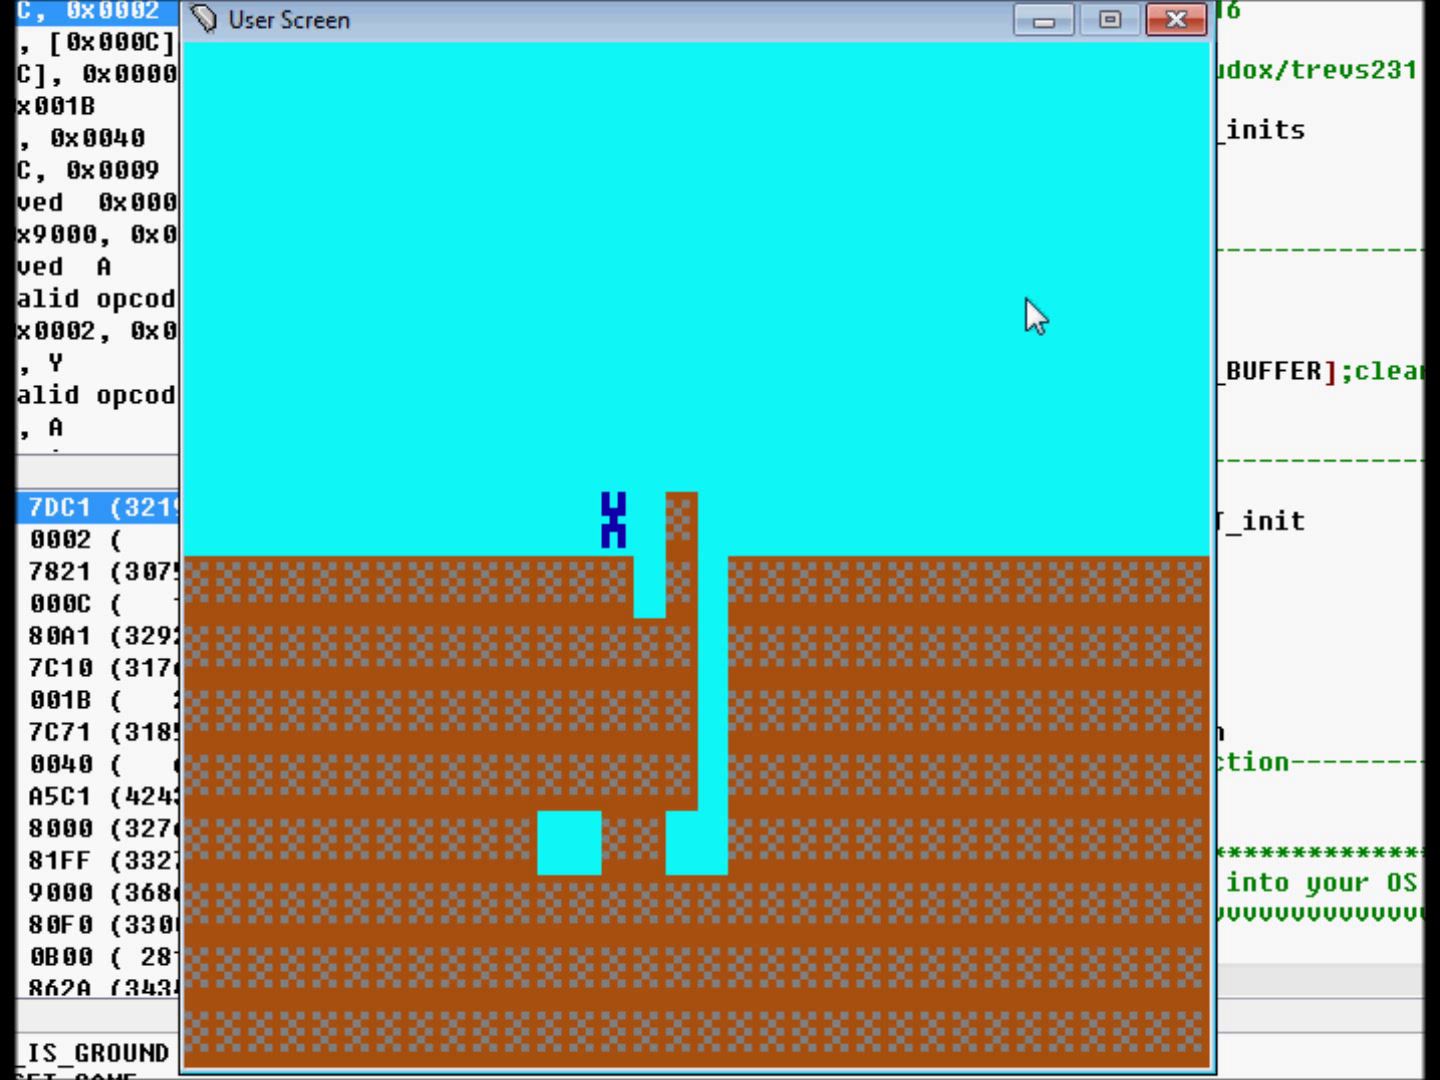
pyautogui.press('Right')
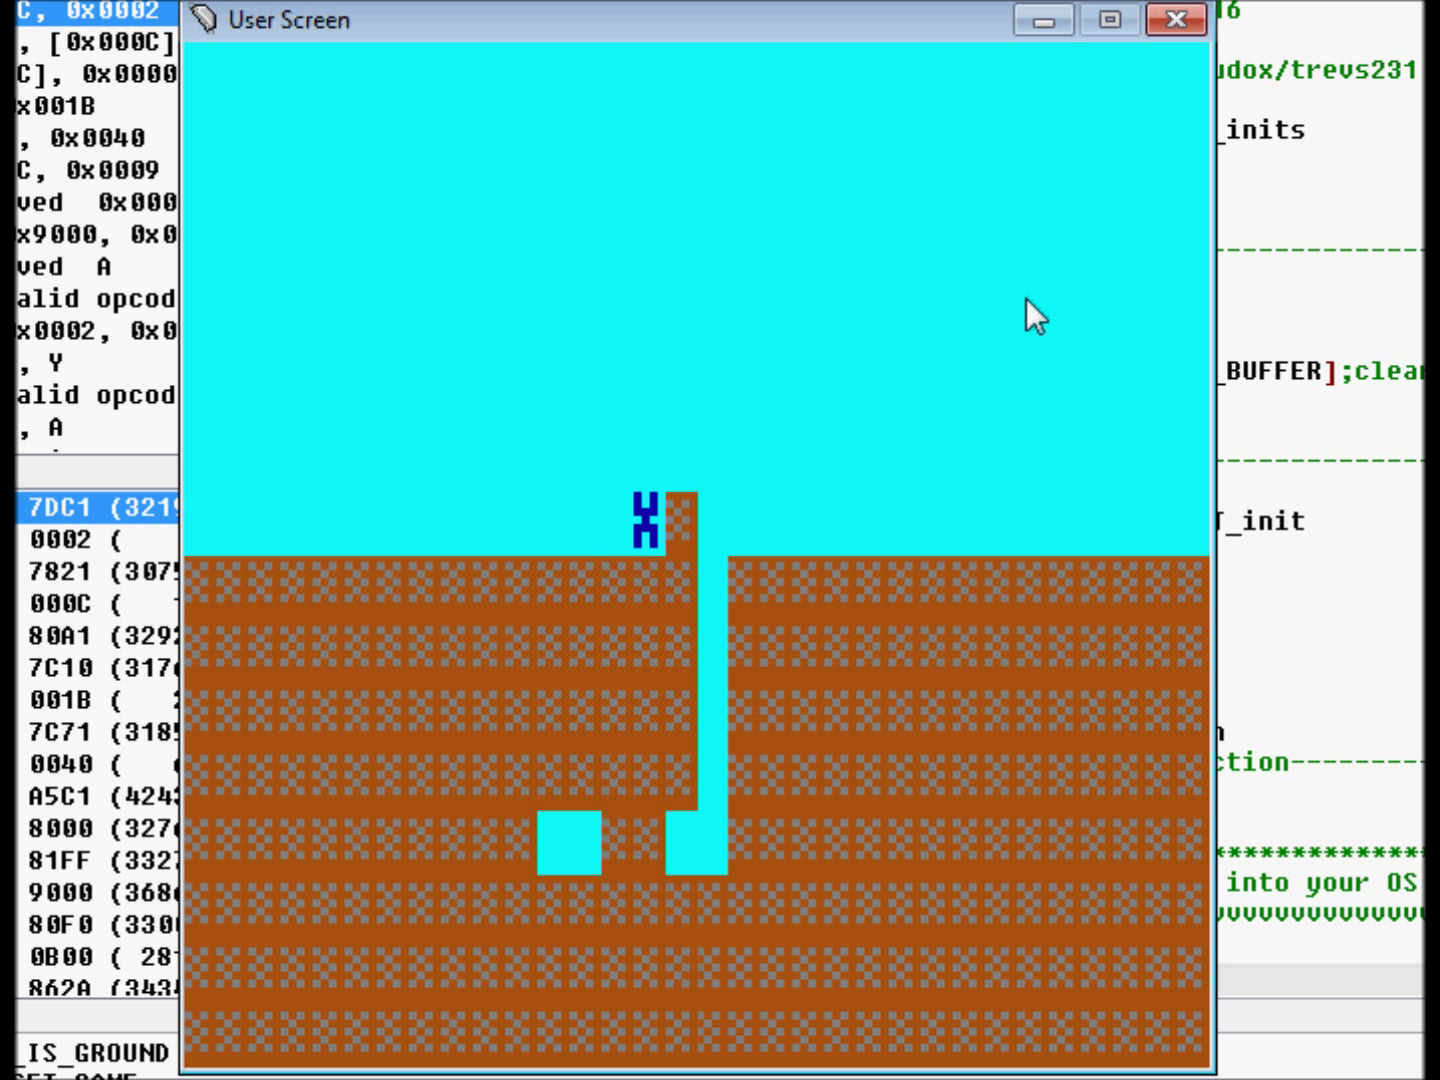
pyautogui.press('Right')
pyautogui.press('Right')
pyautogui.press('Right')
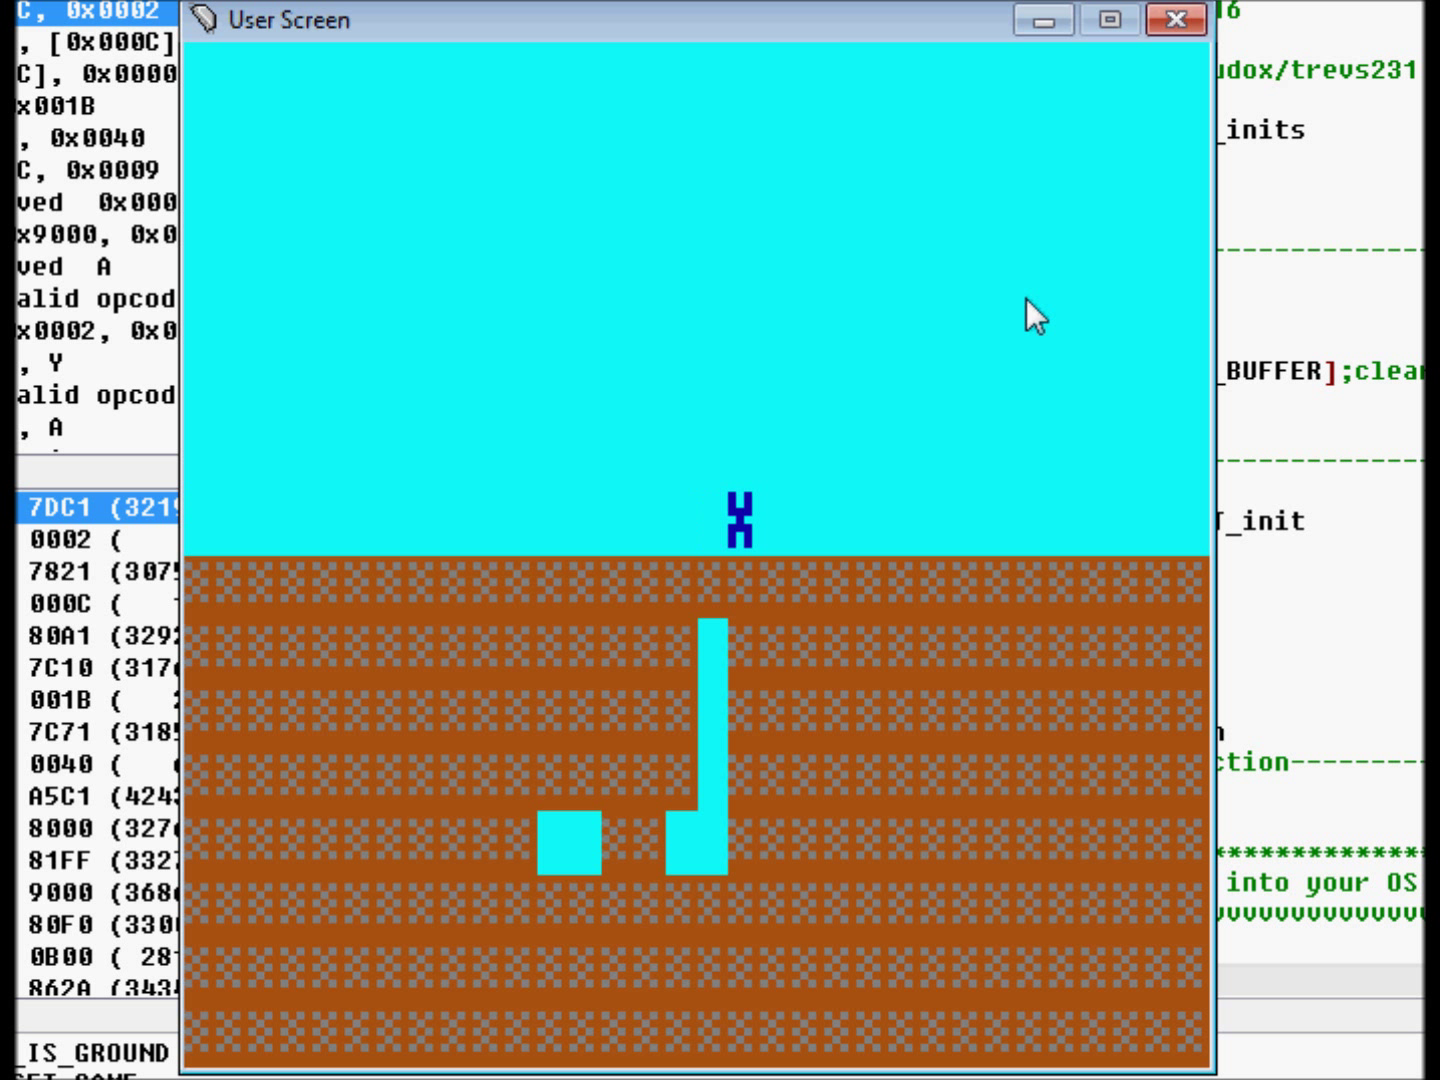
# - Build a two-block-high wall on the ground to the right of the capped shaft
pyautogui.press('Right')
pyautogui.press('Right')
pyautogui.press('Right')
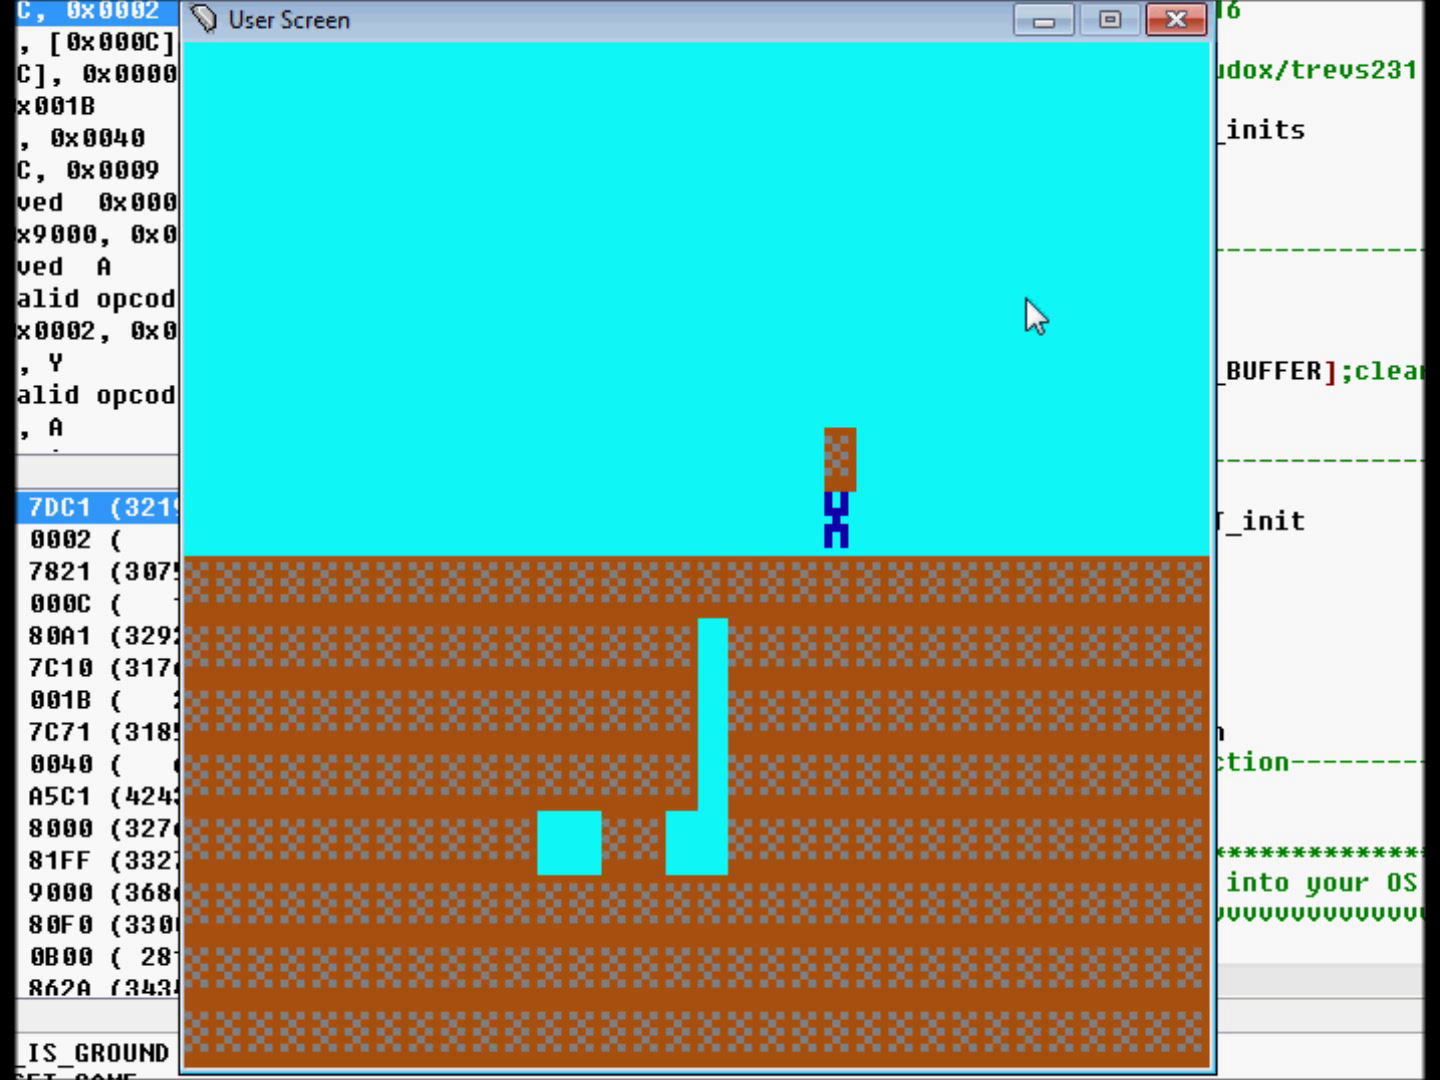
pyautogui.press('Left')
# - Lay a five-block roof extending left from above the wall, placing blocks overhead
pyautogui.press('Up')
pyautogui.press('Left')
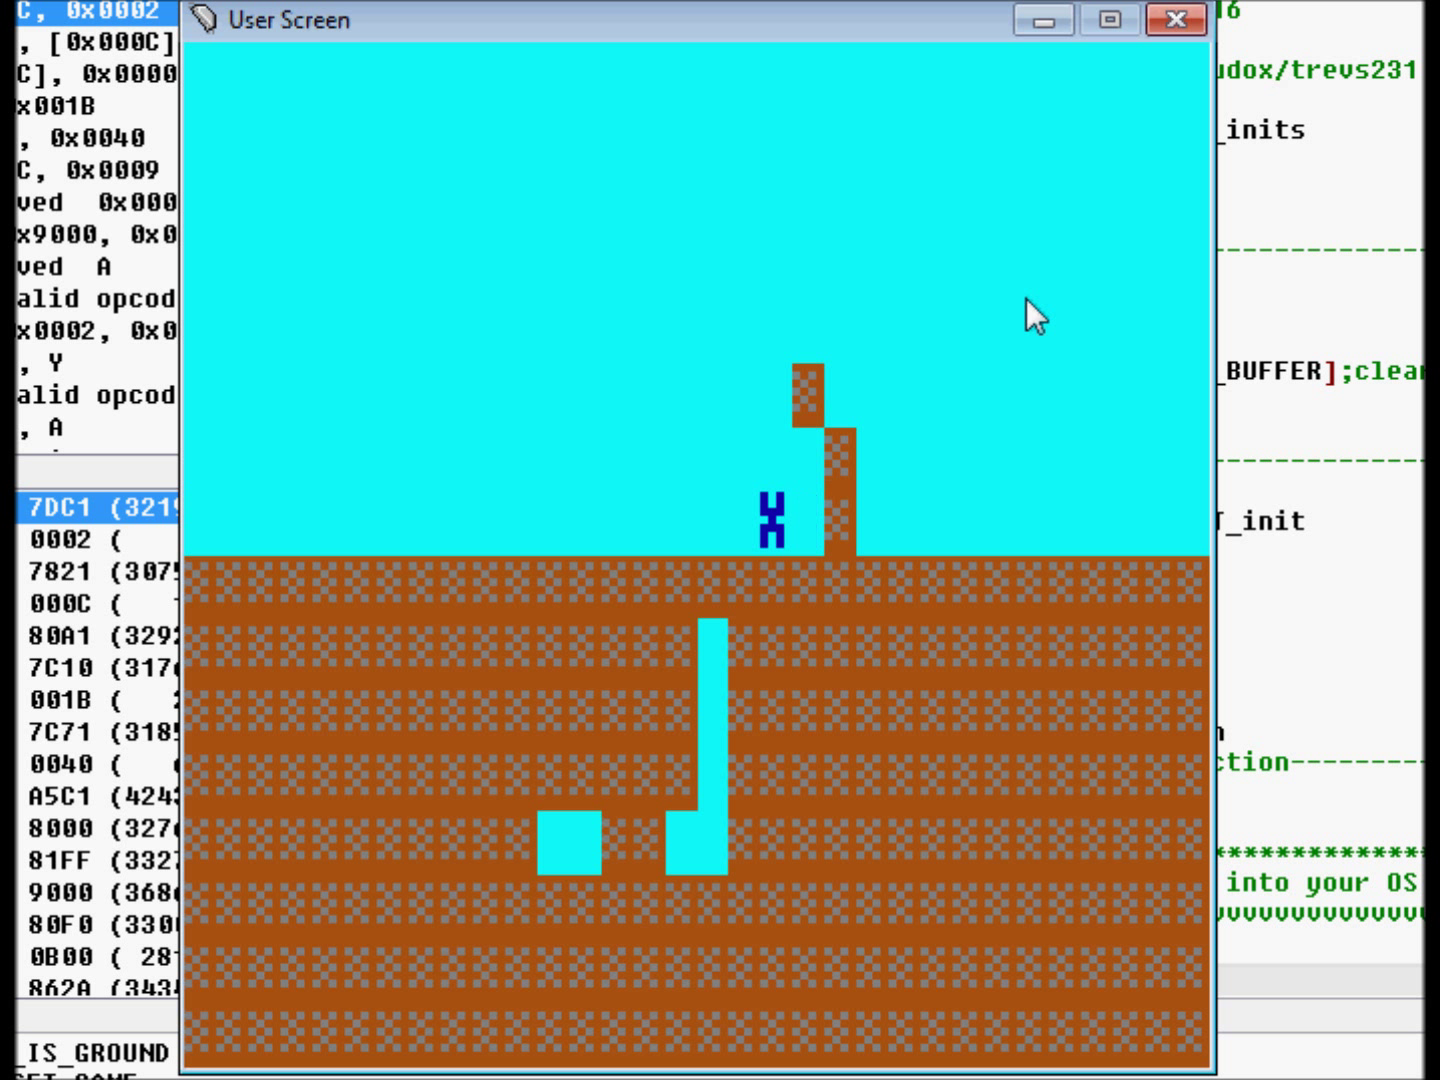
pyautogui.press('Up')
pyautogui.press('Left')
pyautogui.press('Up')
pyautogui.press('Left')
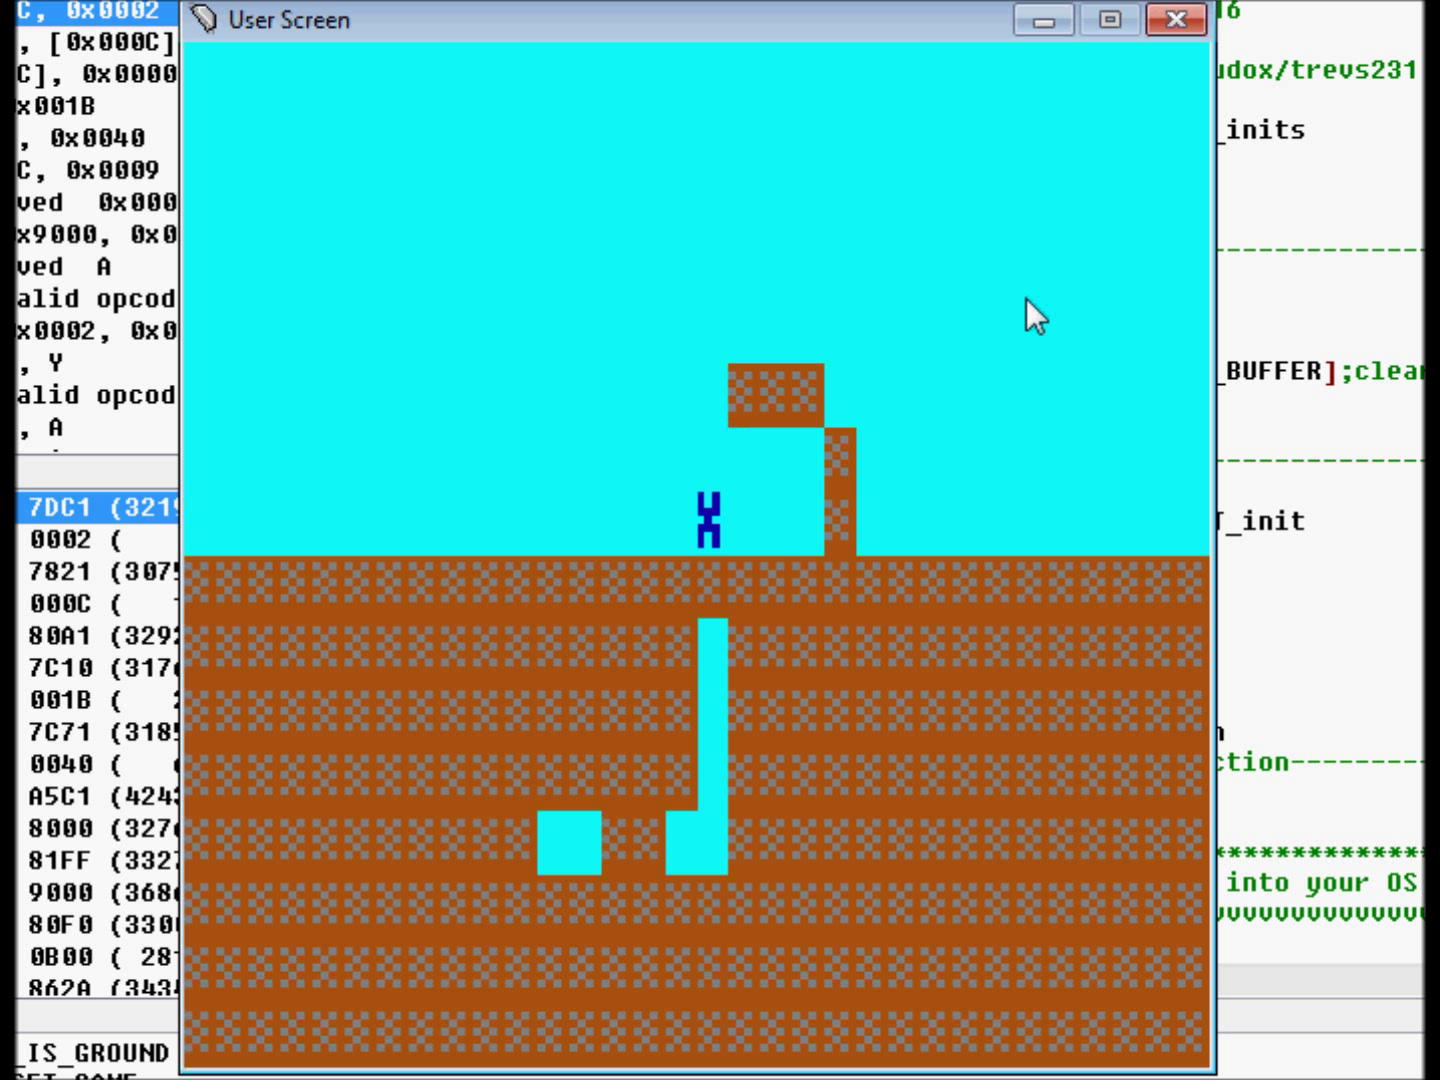
pyautogui.press('Up')
pyautogui.press('Left')
pyautogui.press('Up')
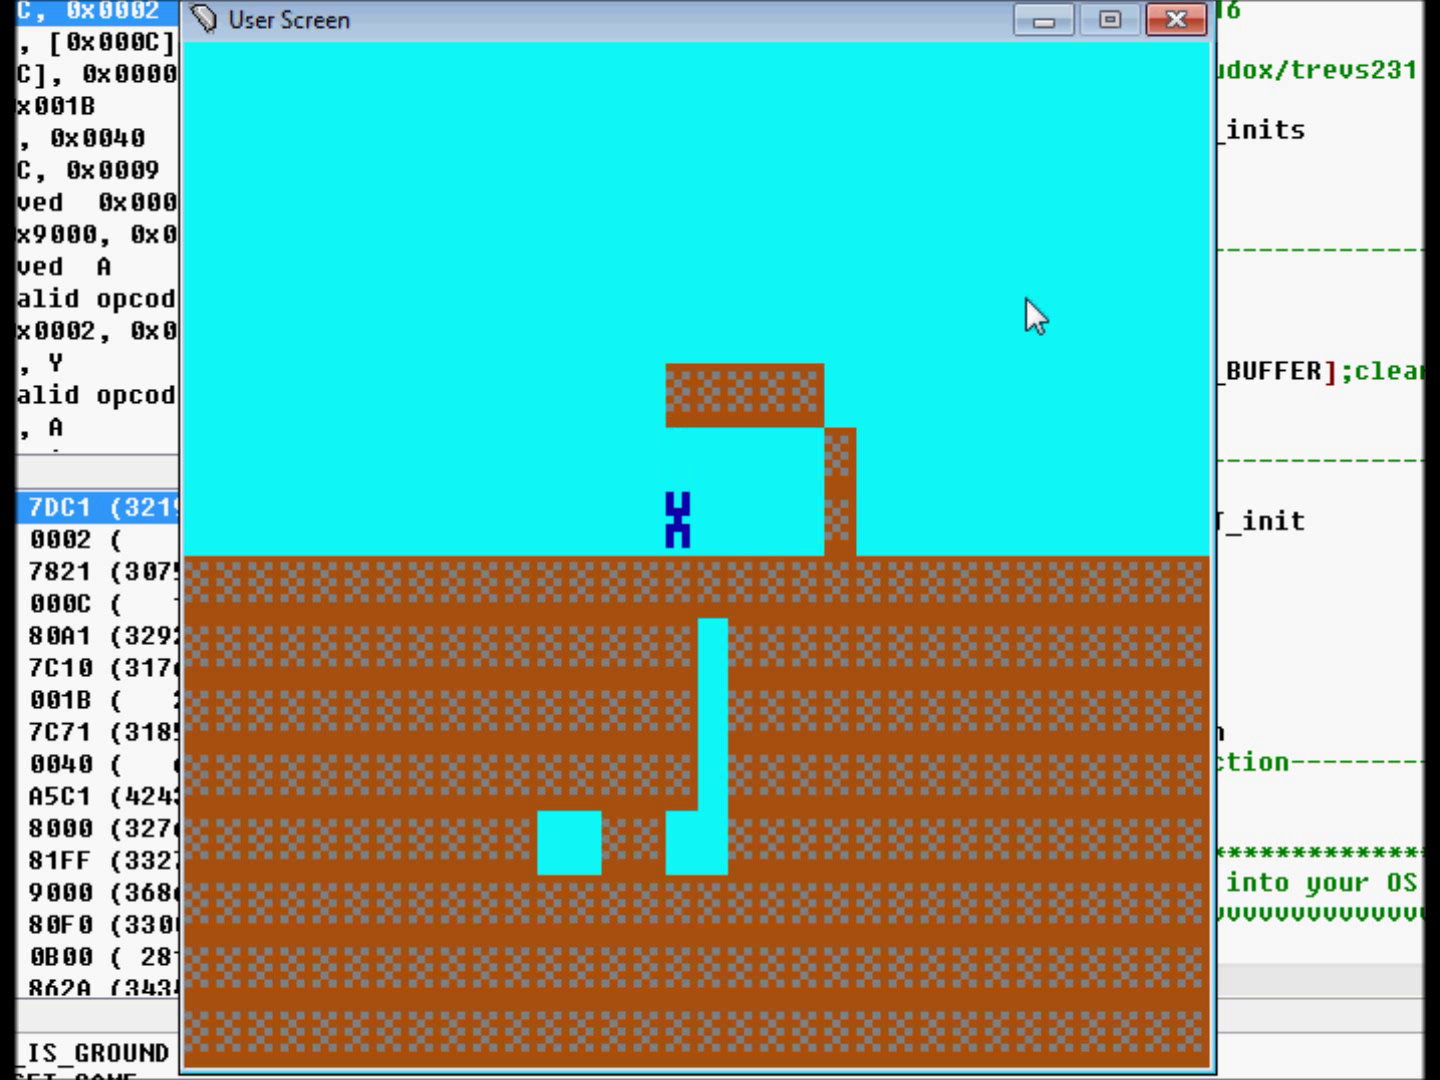
# - Close the shelter with a two-block-high wall at the roof's left end and step outside
pyautogui.press('Up')
pyautogui.press('Left')
pyautogui.press('Right')
pyautogui.press('Up')
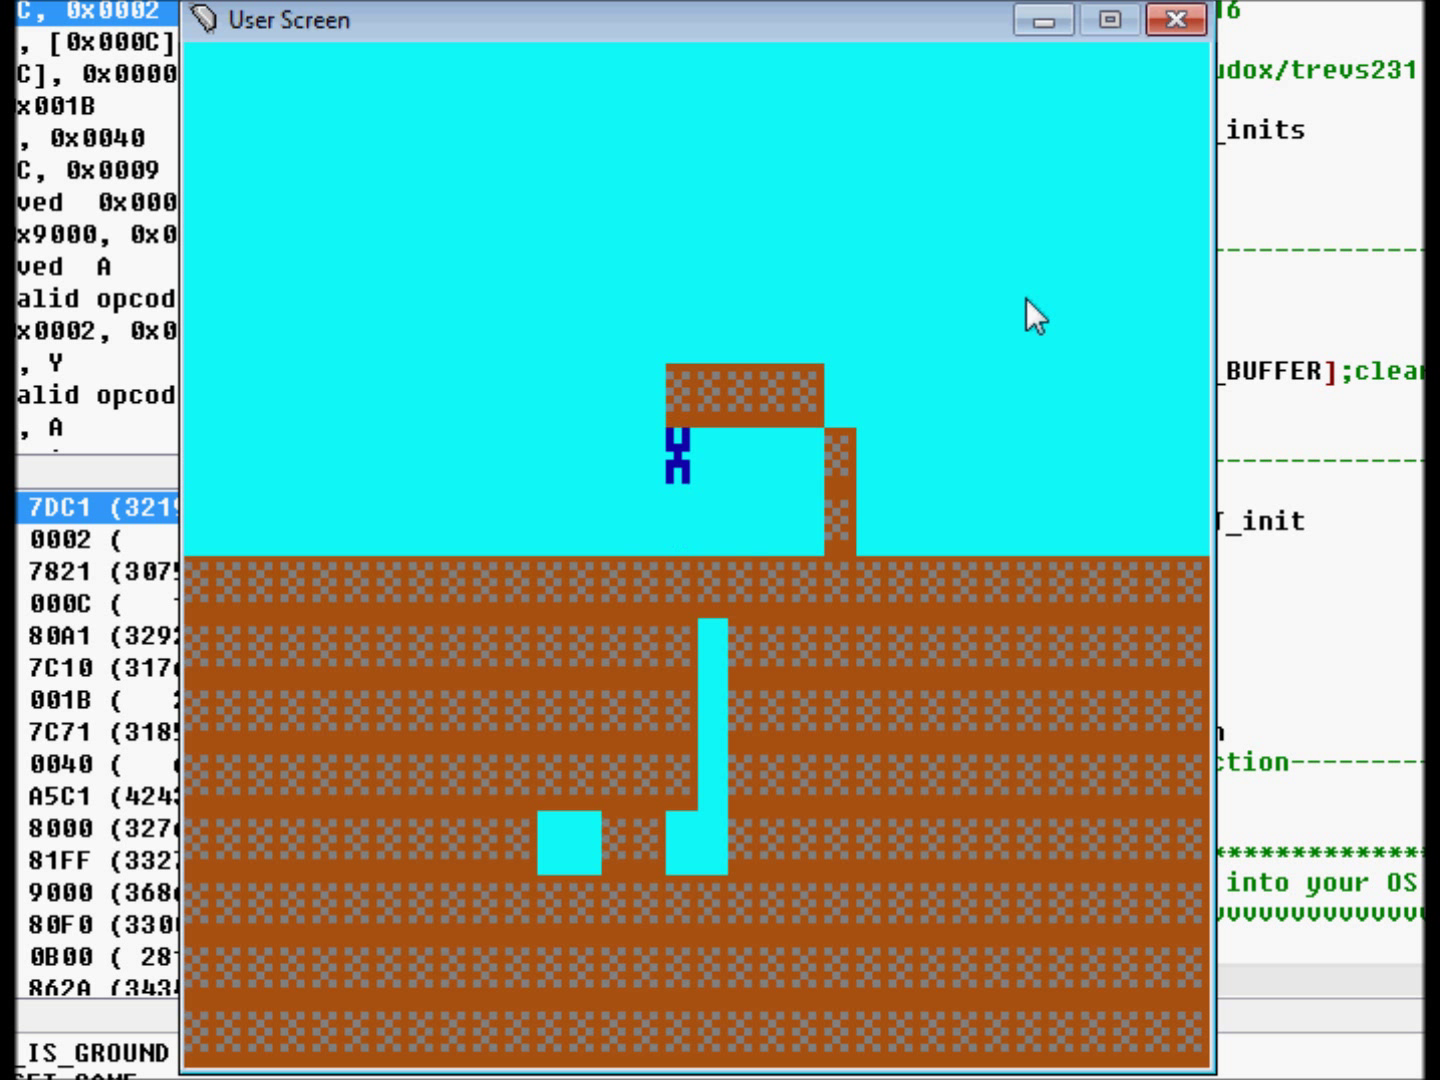
pyautogui.press('Left')
pyautogui.press('space')
pyautogui.press('space')
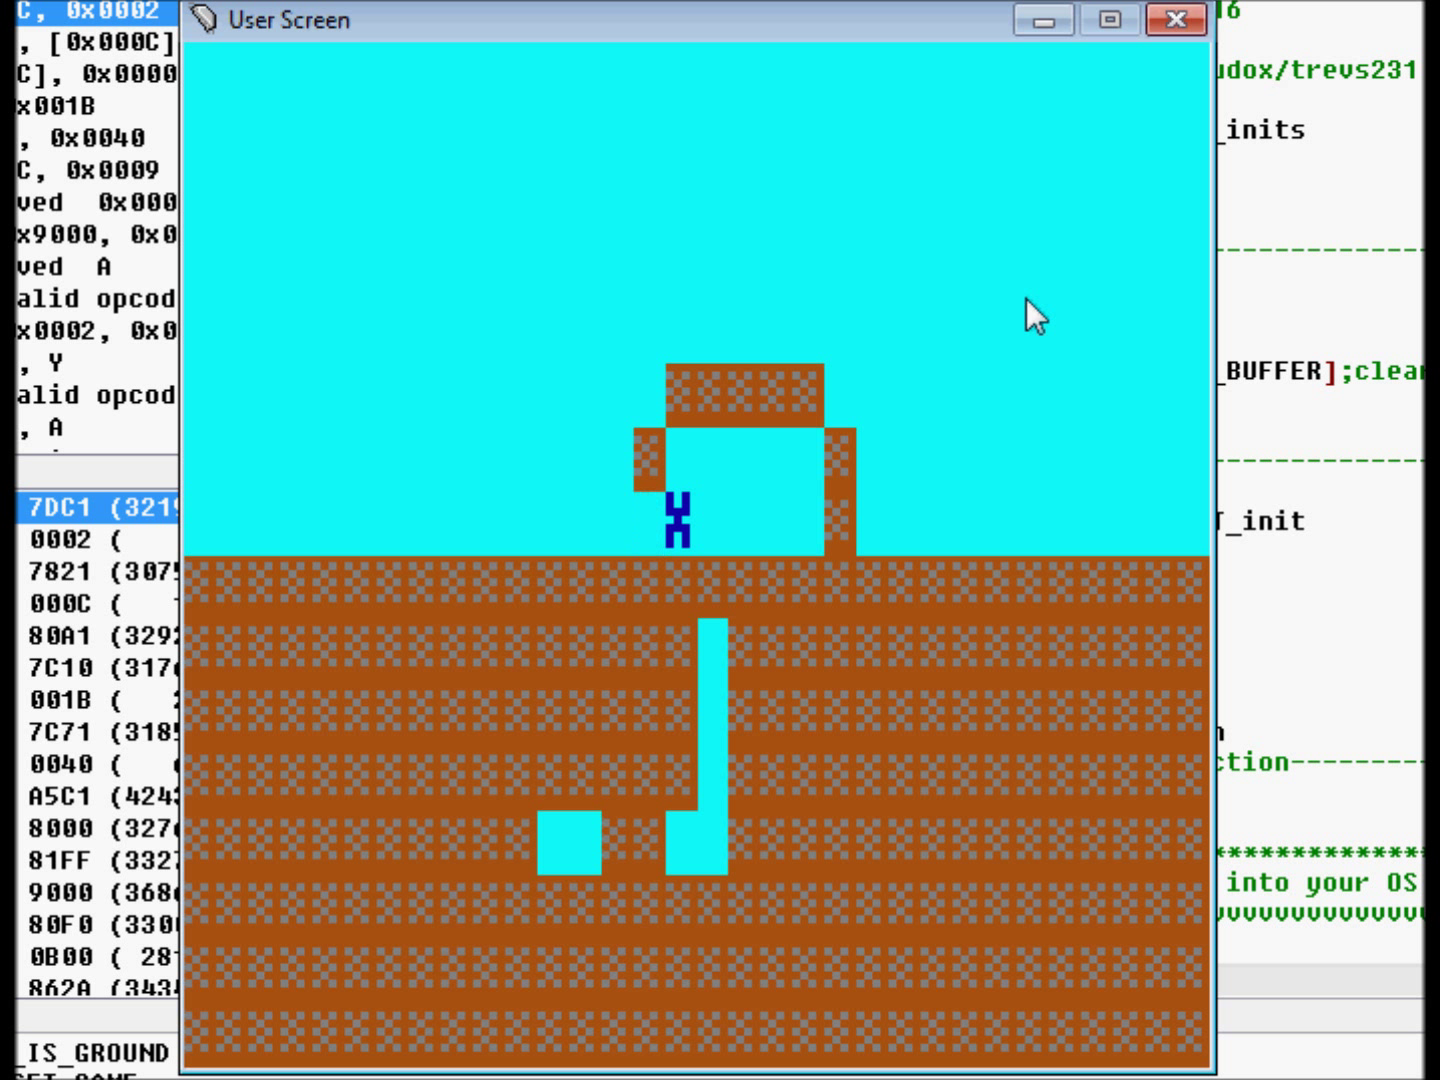
pyautogui.press('Left')
pyautogui.press('Left')
pyautogui.press('space')
pyautogui.press('Up')
pyautogui.press('Left')
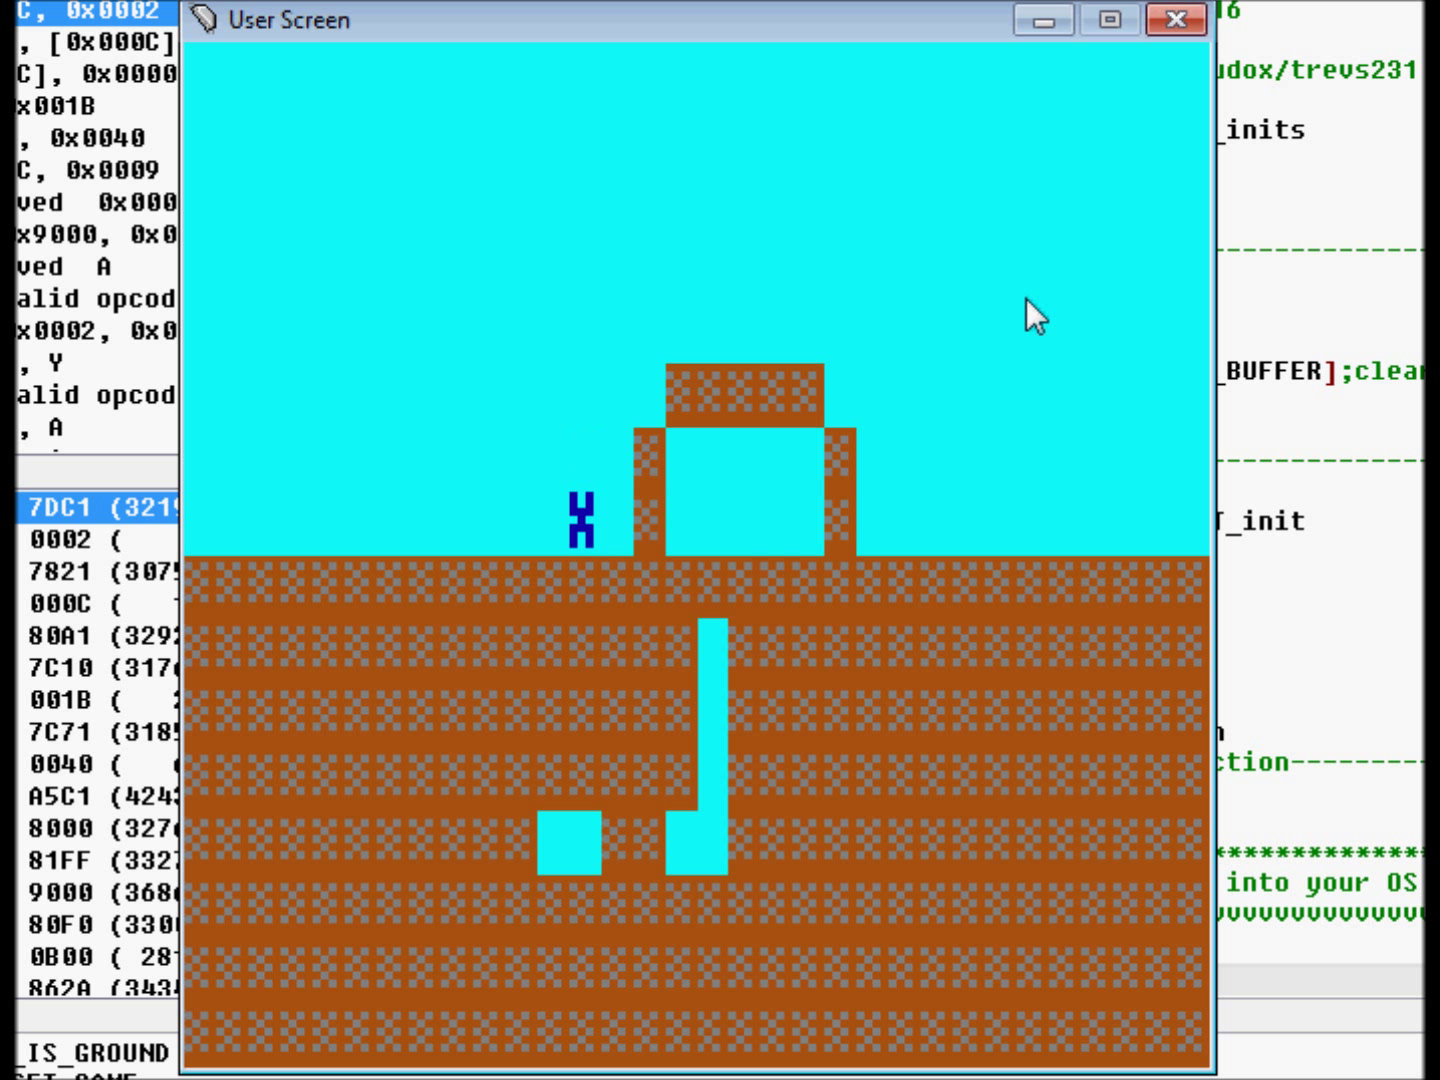
# - Walk the player left across the open ground, away from the shelter
pyautogui.press('Right')
pyautogui.press('Left')
pyautogui.press('Left')
pyautogui.press('Left')
pyautogui.press('Left')
pyautogui.press('Left')
pyautogui.press('Left')
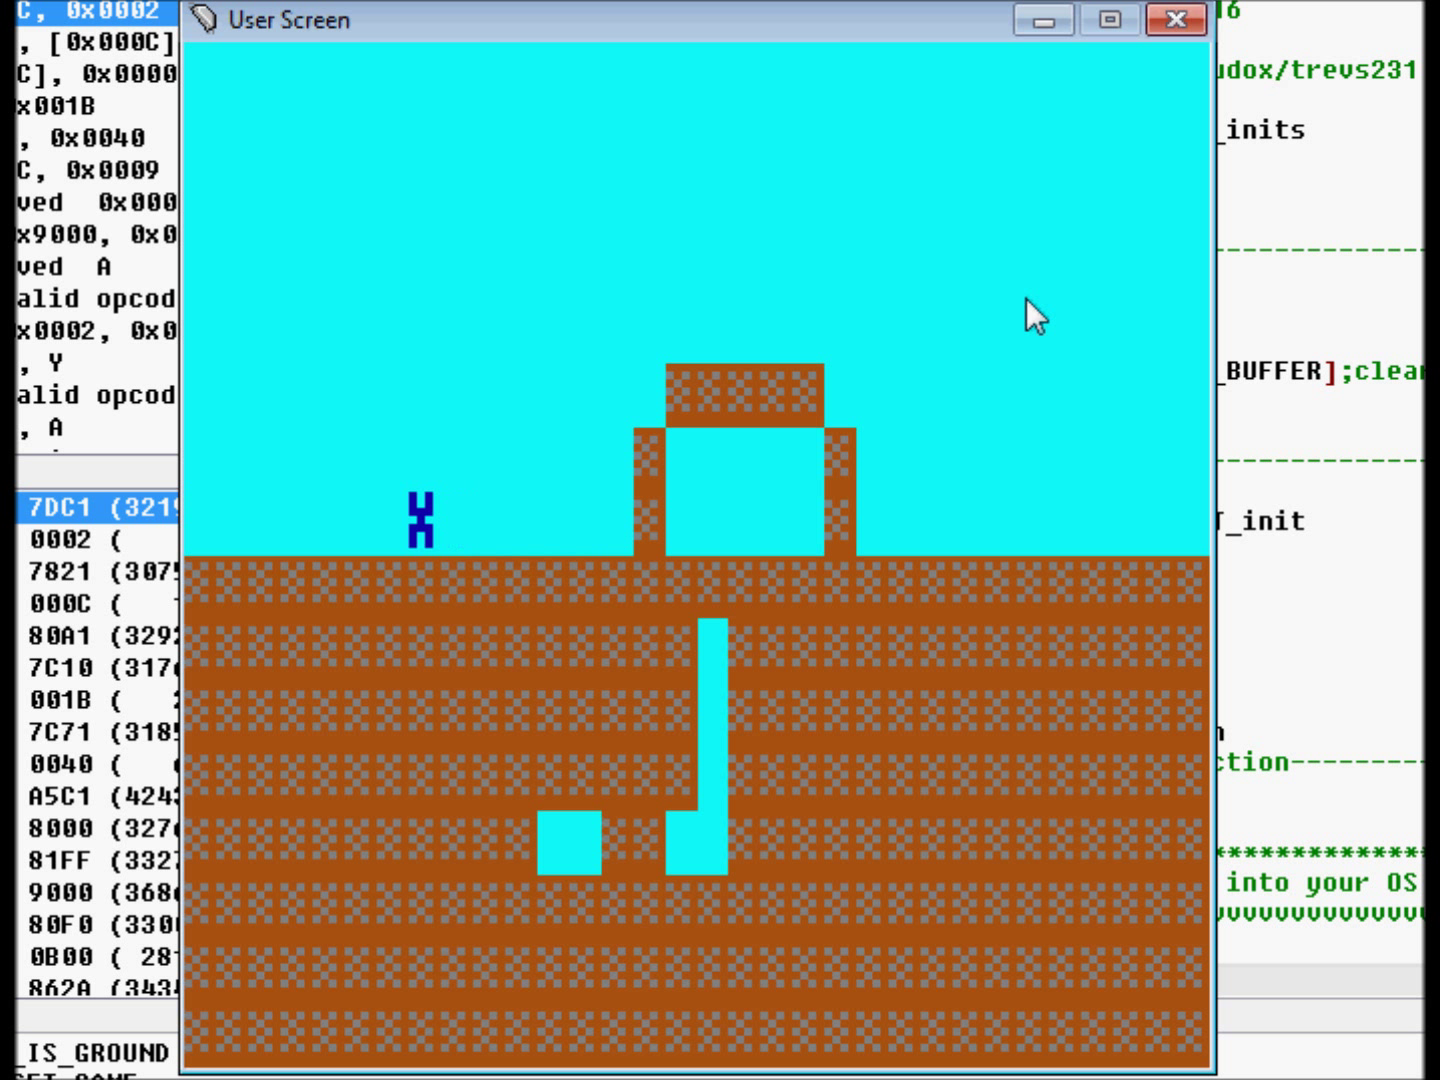
pyautogui.press('space')
pyautogui.press('Left')
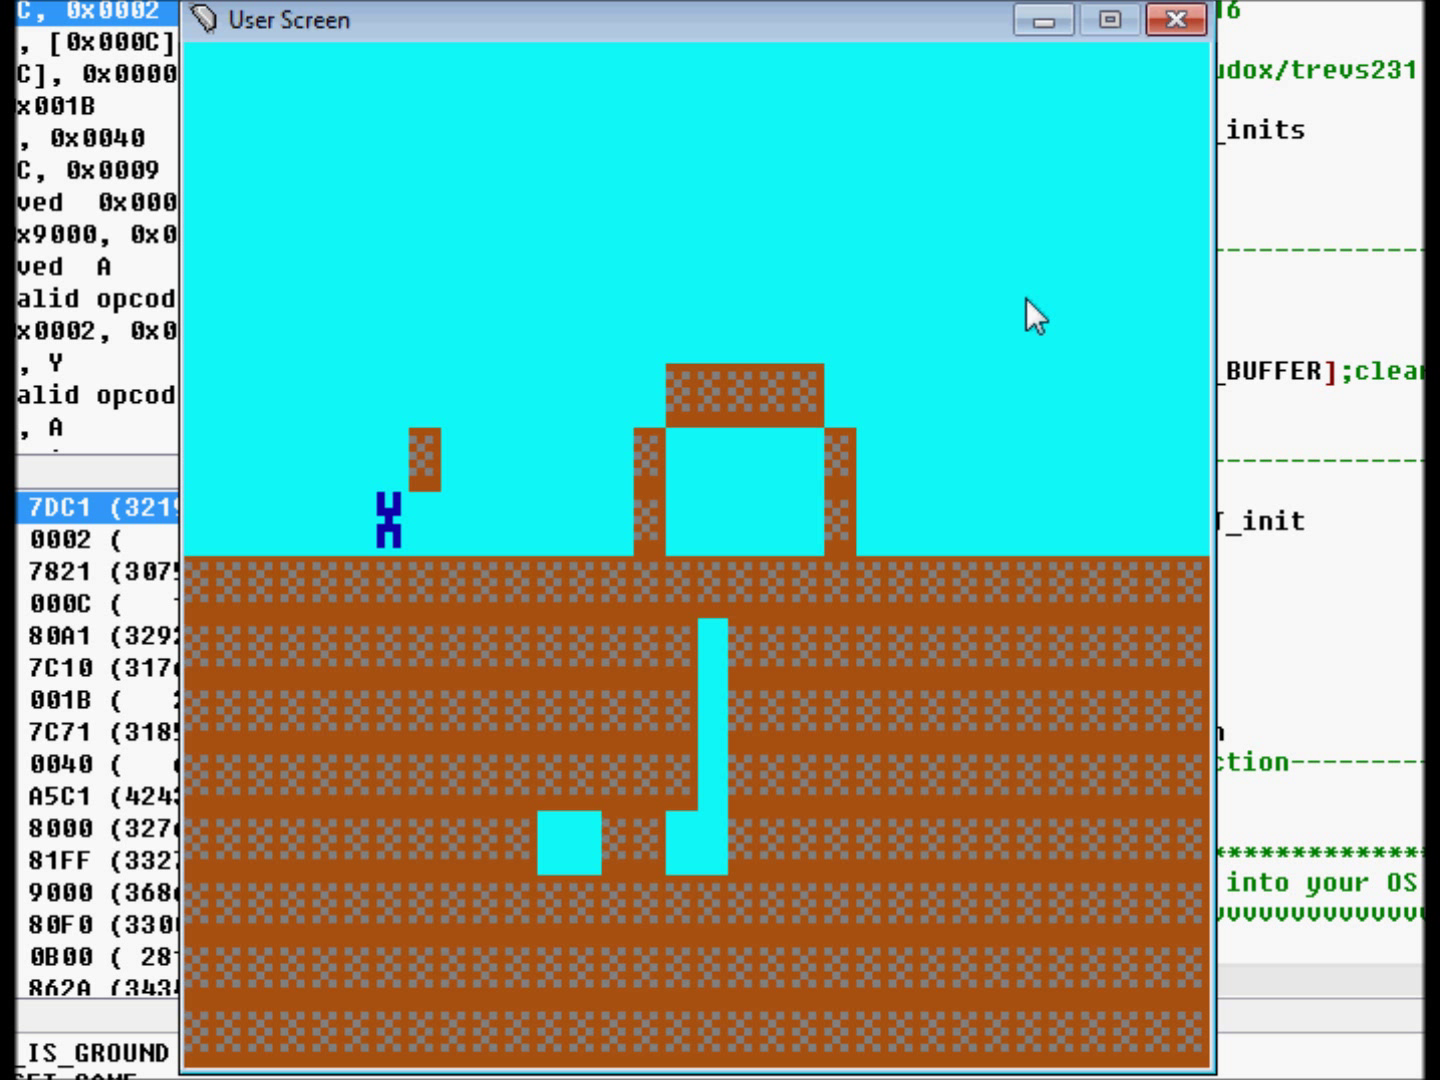
pyautogui.press('Up')
pyautogui.press('Up')
pyautogui.press('space')
pyautogui.press('Right')
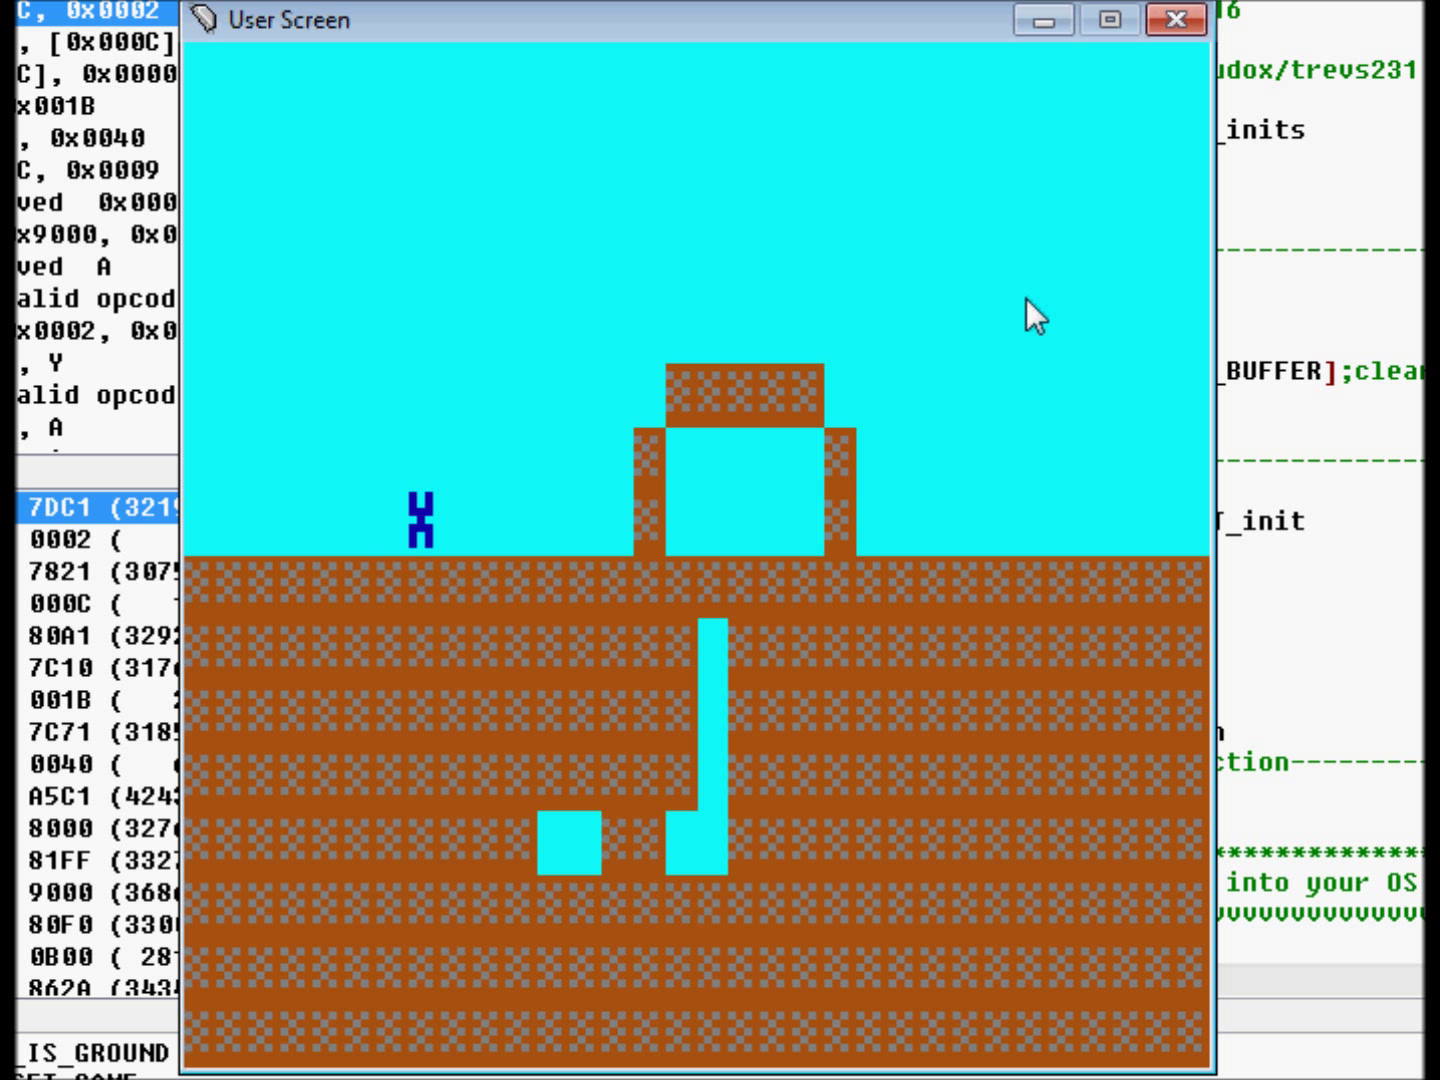
# - Stack a seven-block pillar beneath the player on the open ground left of the shelter
pyautogui.press('Up')
pyautogui.press('space')
pyautogui.press('Up')
pyautogui.press('space')
pyautogui.press('Up')
pyautogui.press('space')
pyautogui.press('space')
pyautogui.press('Up')
pyautogui.press('space')
pyautogui.press('Up')
pyautogui.press('space')
pyautogui.press('Up')
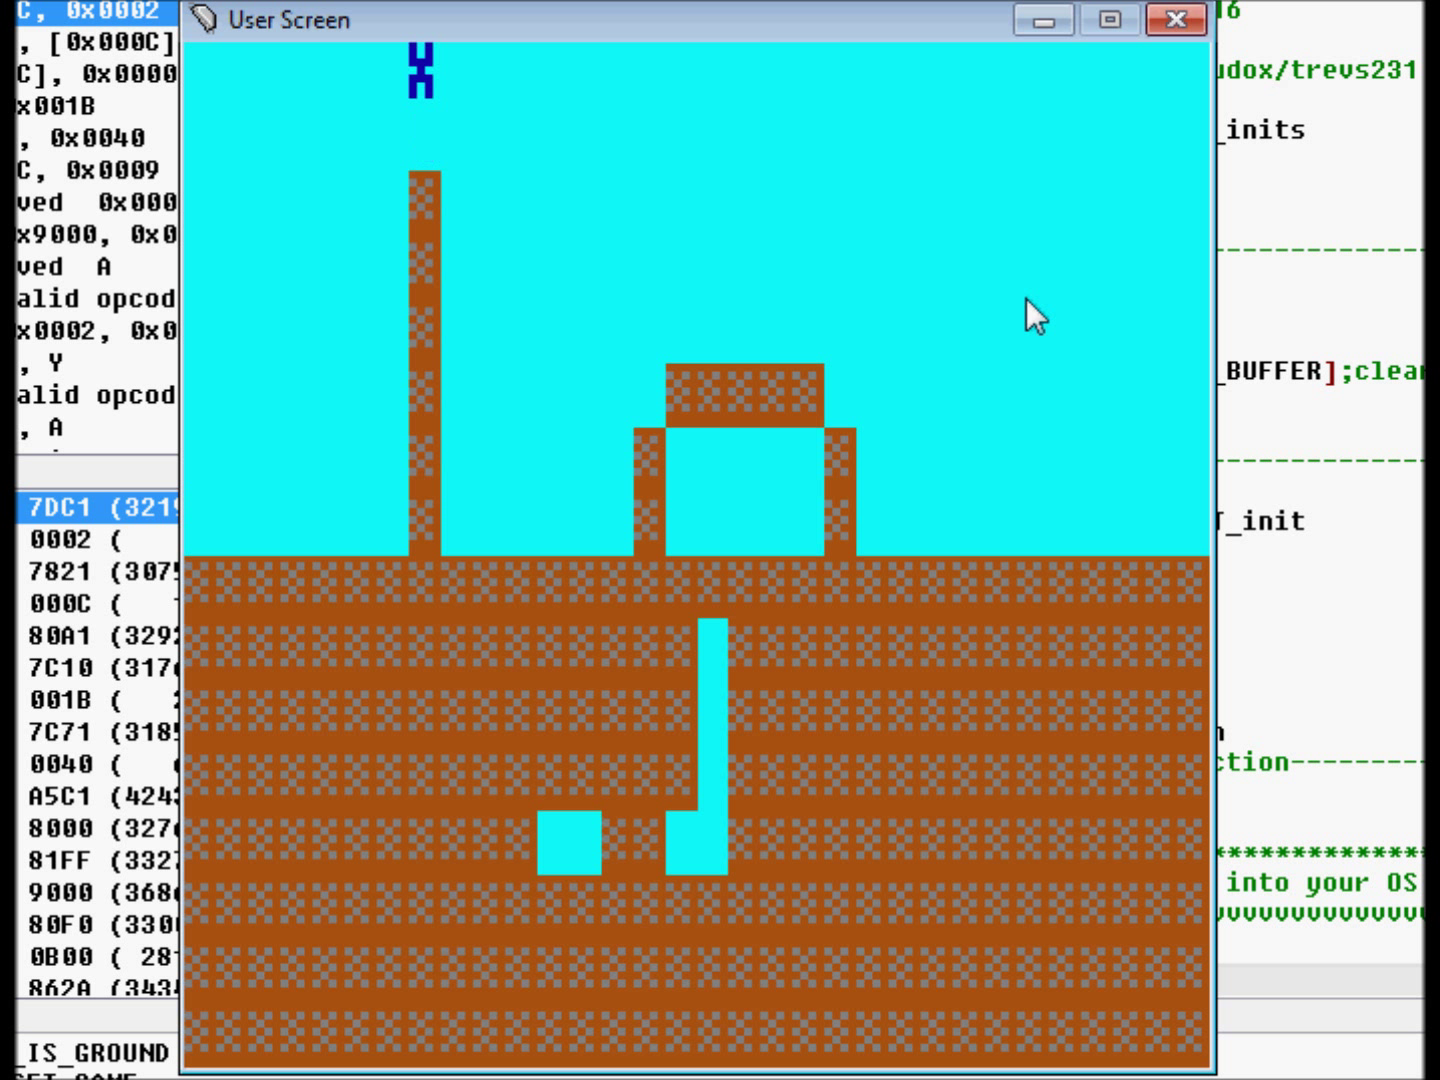
pyautogui.press('space')
# - Extend the pillar's top two blocks to the left and drop off its end to the ground
pyautogui.press('Left')
pyautogui.press('space')
pyautogui.press('Left')
pyautogui.press('space')
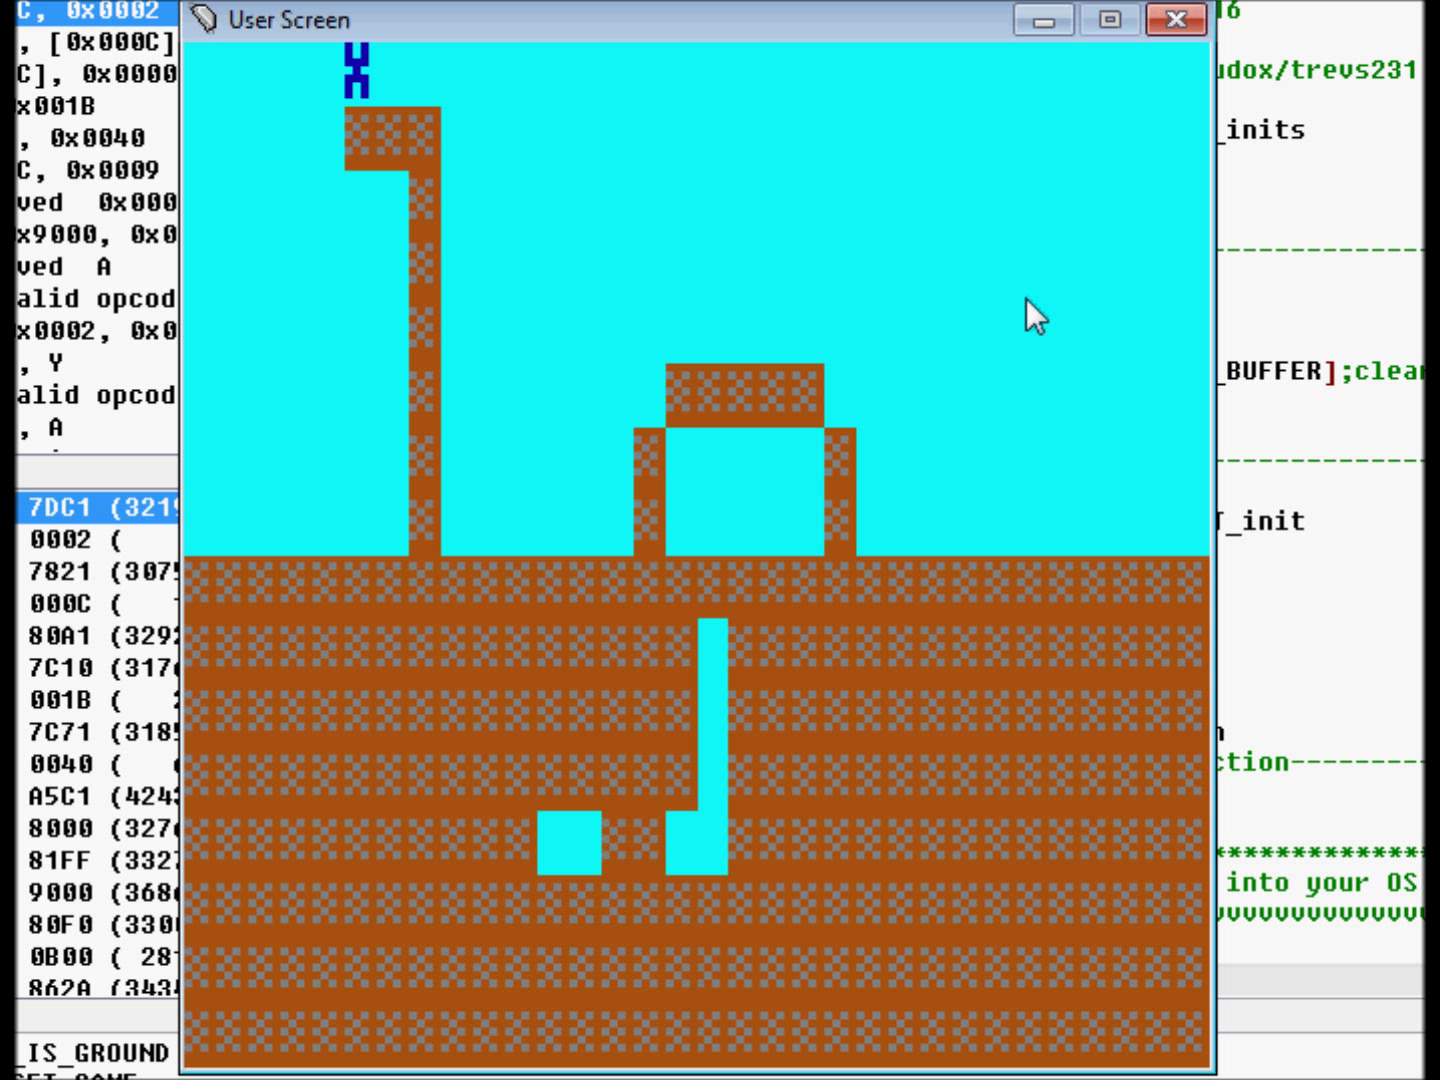
pyautogui.press('Left')
pyautogui.press('Right')
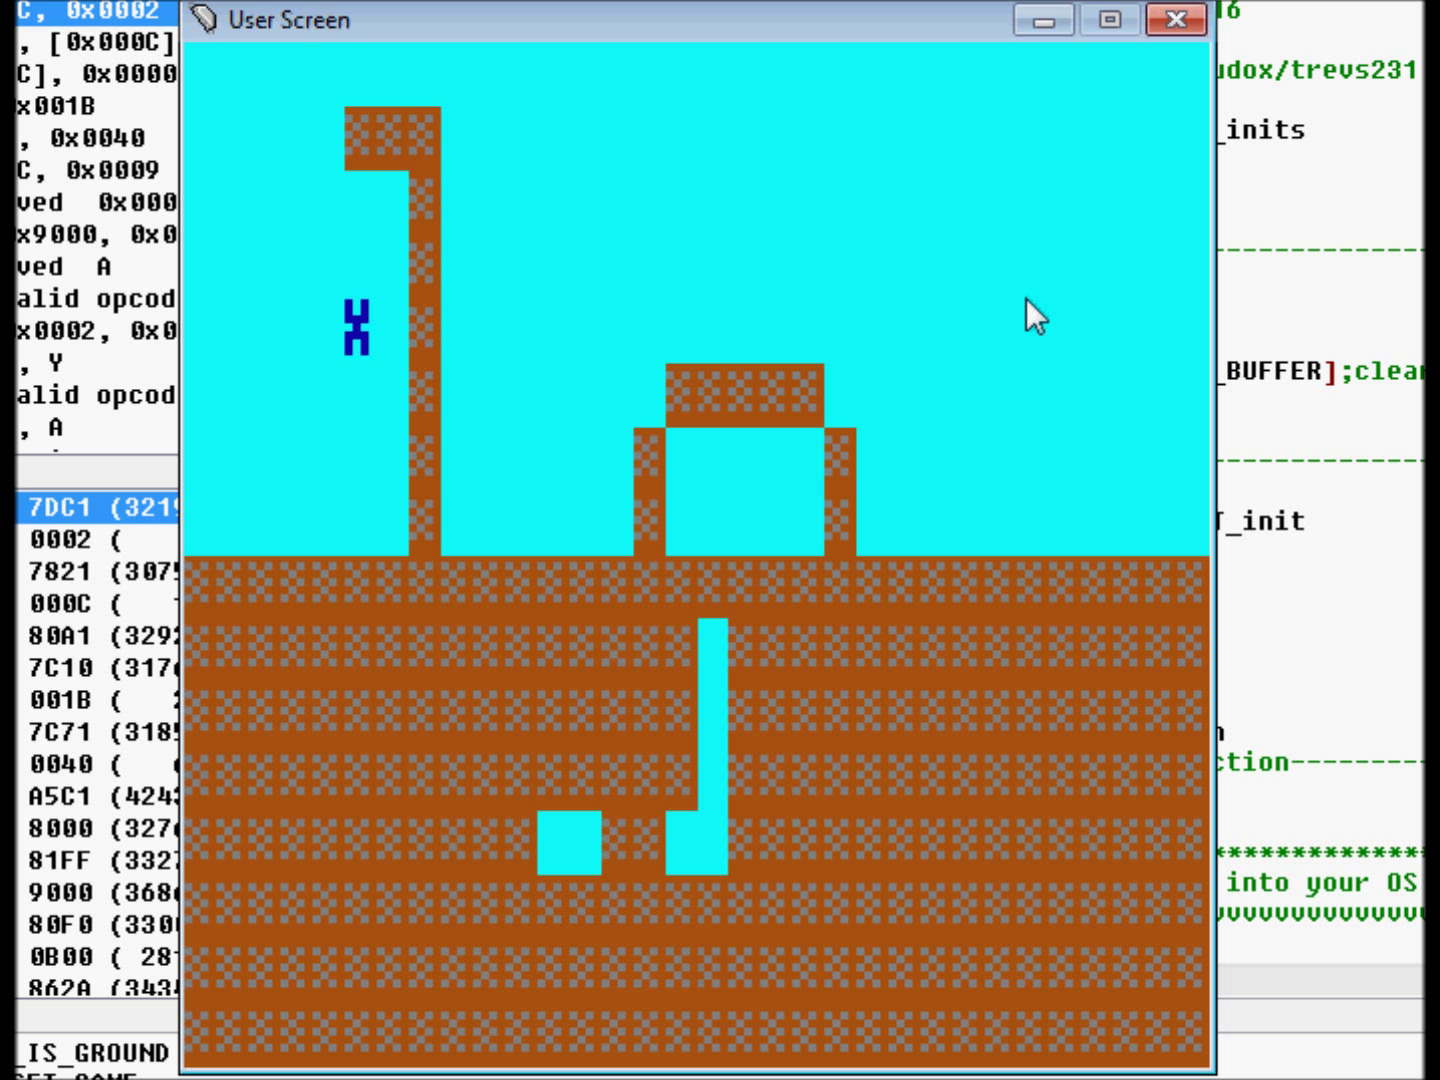
# - Build a second pillar from the ground up to the overhanging ledge, completing a tall arch
pyautogui.press('space')
pyautogui.press('Up')
pyautogui.press('space')
pyautogui.press('Up')
pyautogui.press('space')
pyautogui.press('Up')
pyautogui.press('space')
pyautogui.press('Up')
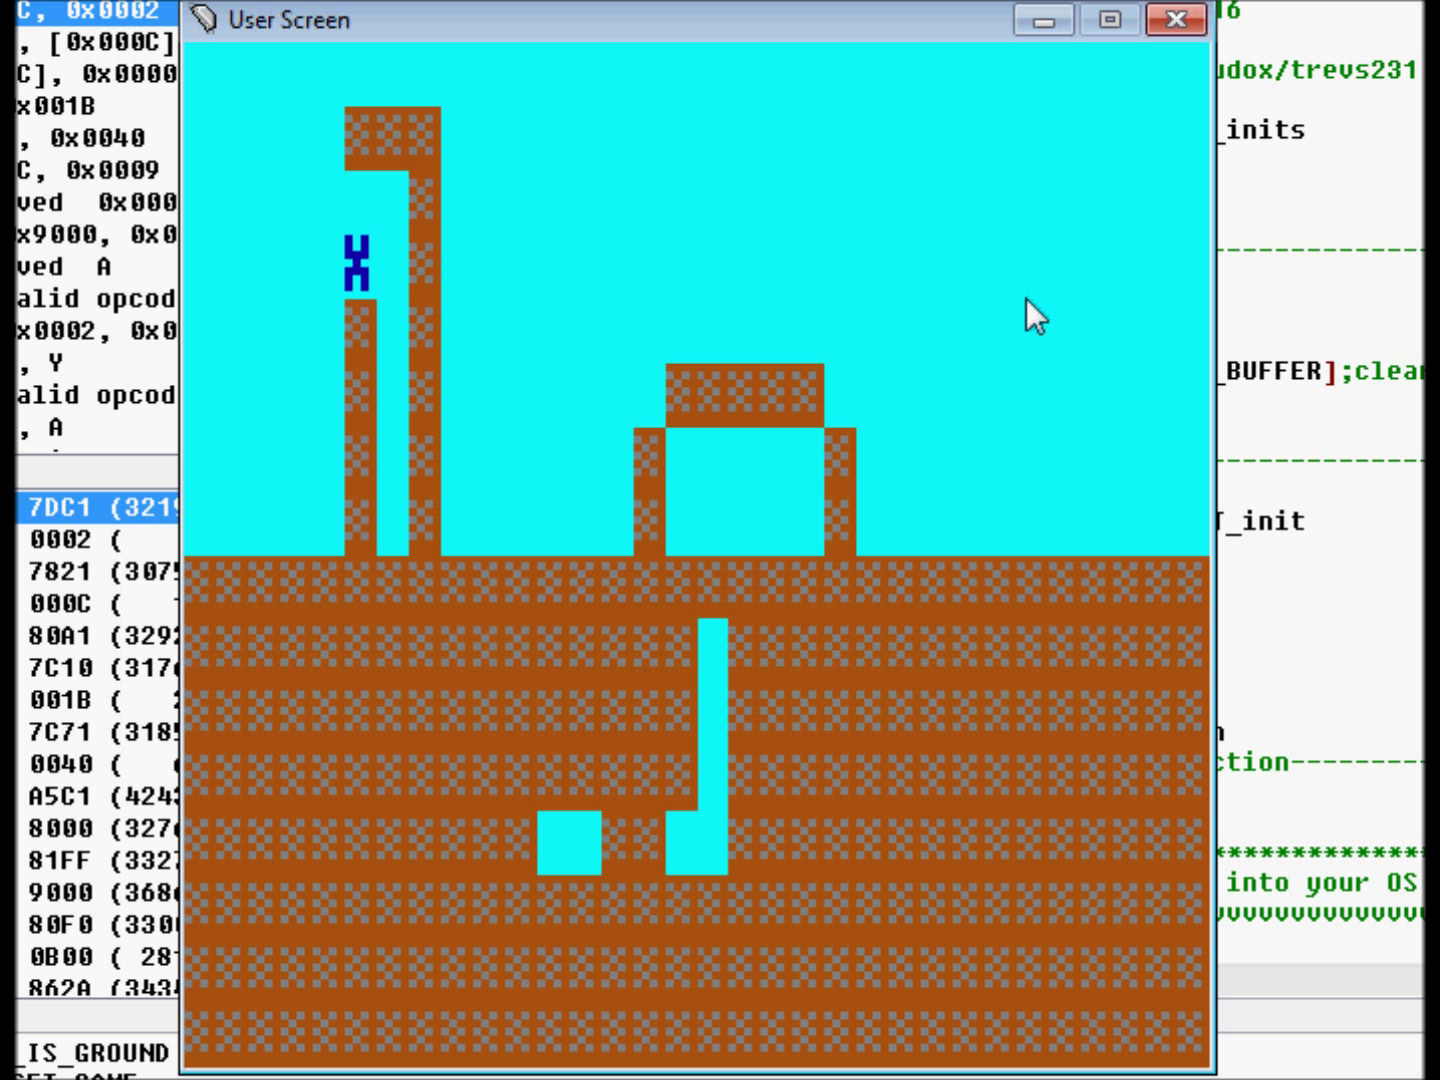
pyautogui.press('space')
pyautogui.press('Up')
pyautogui.press('space')
pyautogui.press('Up')
pyautogui.press('space')
# - Walk right off the tall arch and land on top of the shelter's left wall
pyautogui.press('Right')
pyautogui.press('Right')
pyautogui.press('Right')
pyautogui.press('Right')
pyautogui.press('Right')
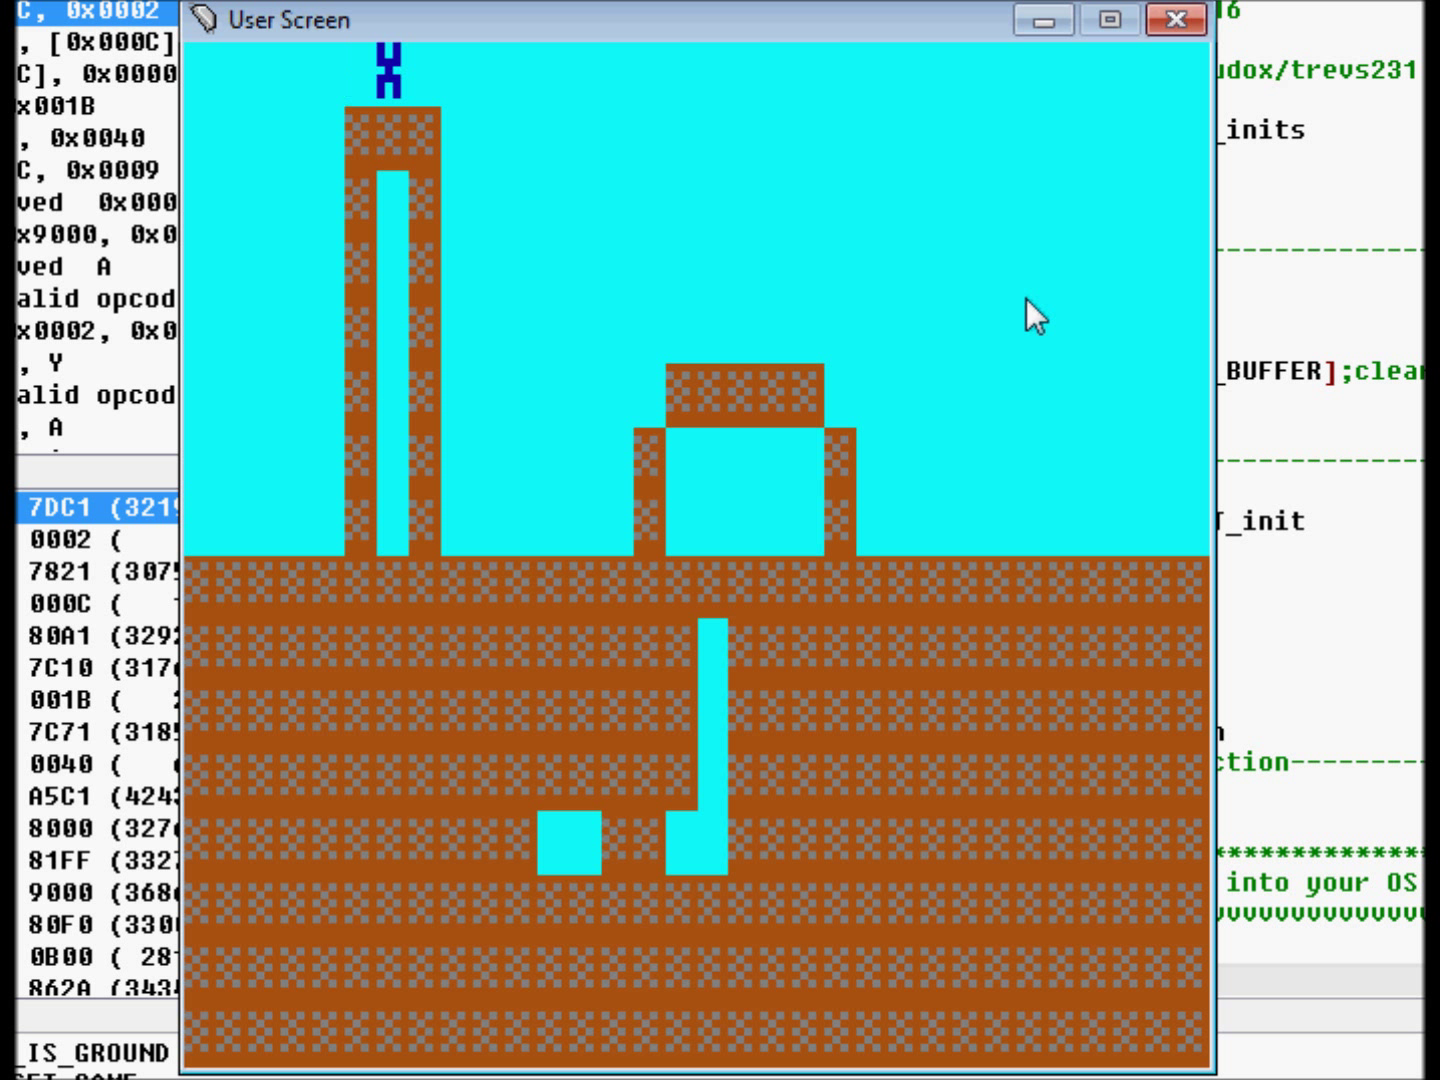
pyautogui.press('Right')
pyautogui.press('Right')
pyautogui.press('Right')
pyautogui.press('Right')
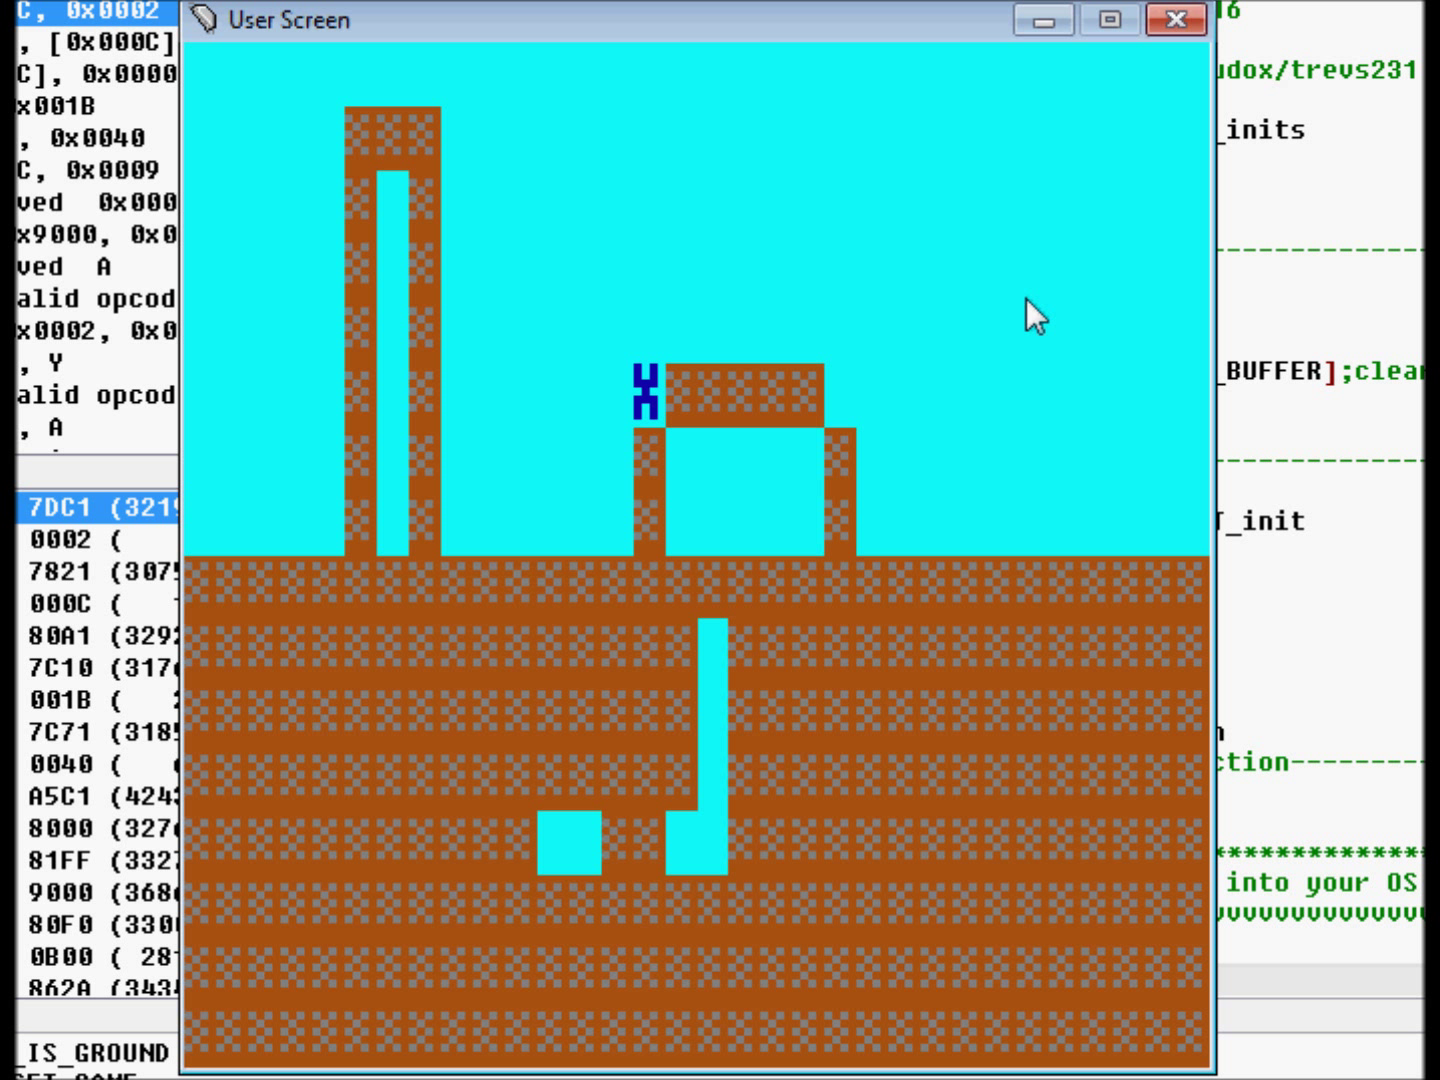
# - Return to the ground beside the tall arch and stack a four-block pillar one column to its right
pyautogui.press('Up')
pyautogui.press('Left')
pyautogui.press('Left')
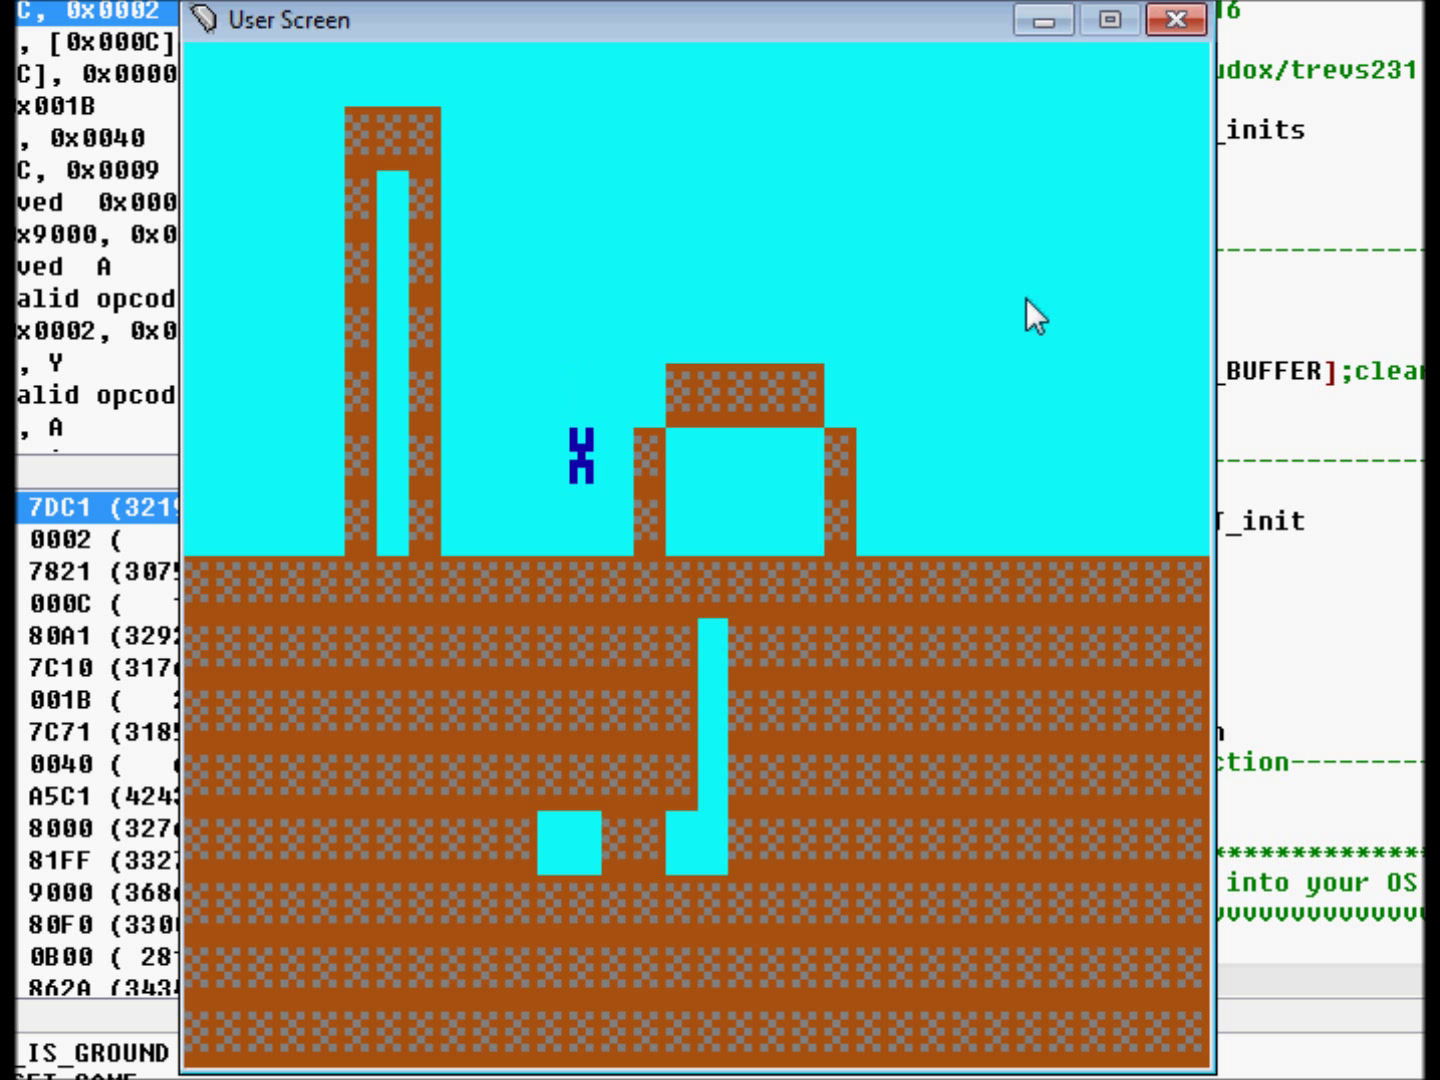
pyautogui.press('Left')
pyautogui.press('Left')
pyautogui.press('Left')
pyautogui.press('Right')
pyautogui.press('Up')
pyautogui.press('space')
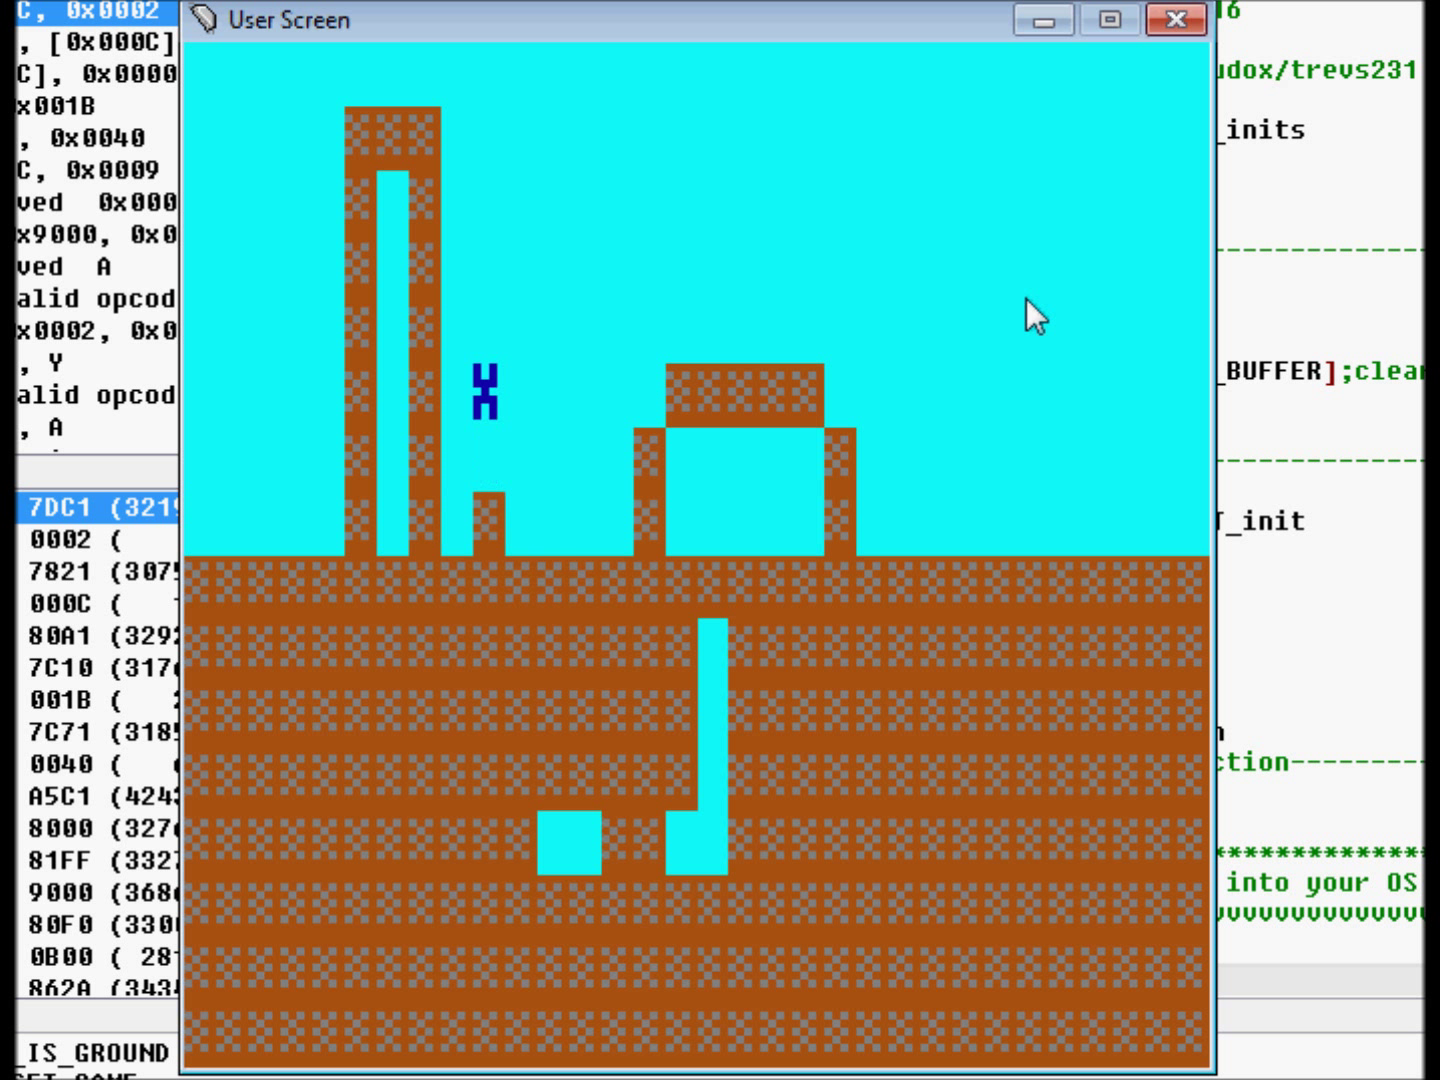
pyautogui.press('space')
pyautogui.press('space')
pyautogui.press('space')
pyautogui.press('Up')
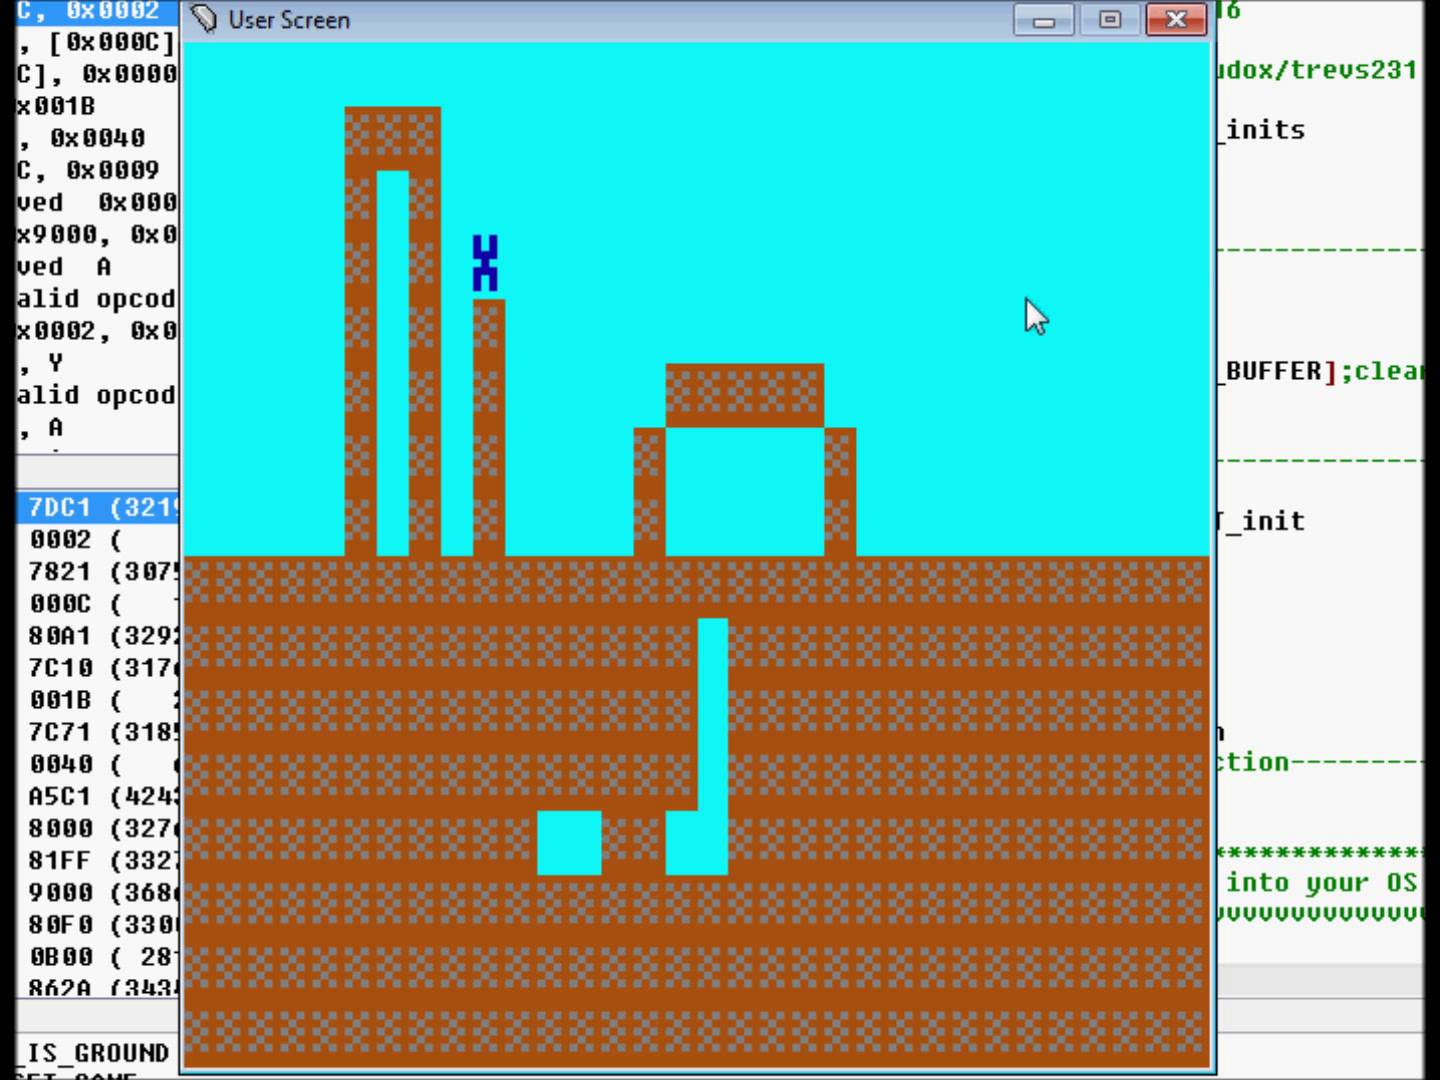
# - Add one block to the right of the pillar's top and another block one step higher beyond it
pyautogui.press('Up')
pyautogui.press('Right')
pyautogui.press('space')
pyautogui.press('Up')
pyautogui.press('Right')
pyautogui.press('space')
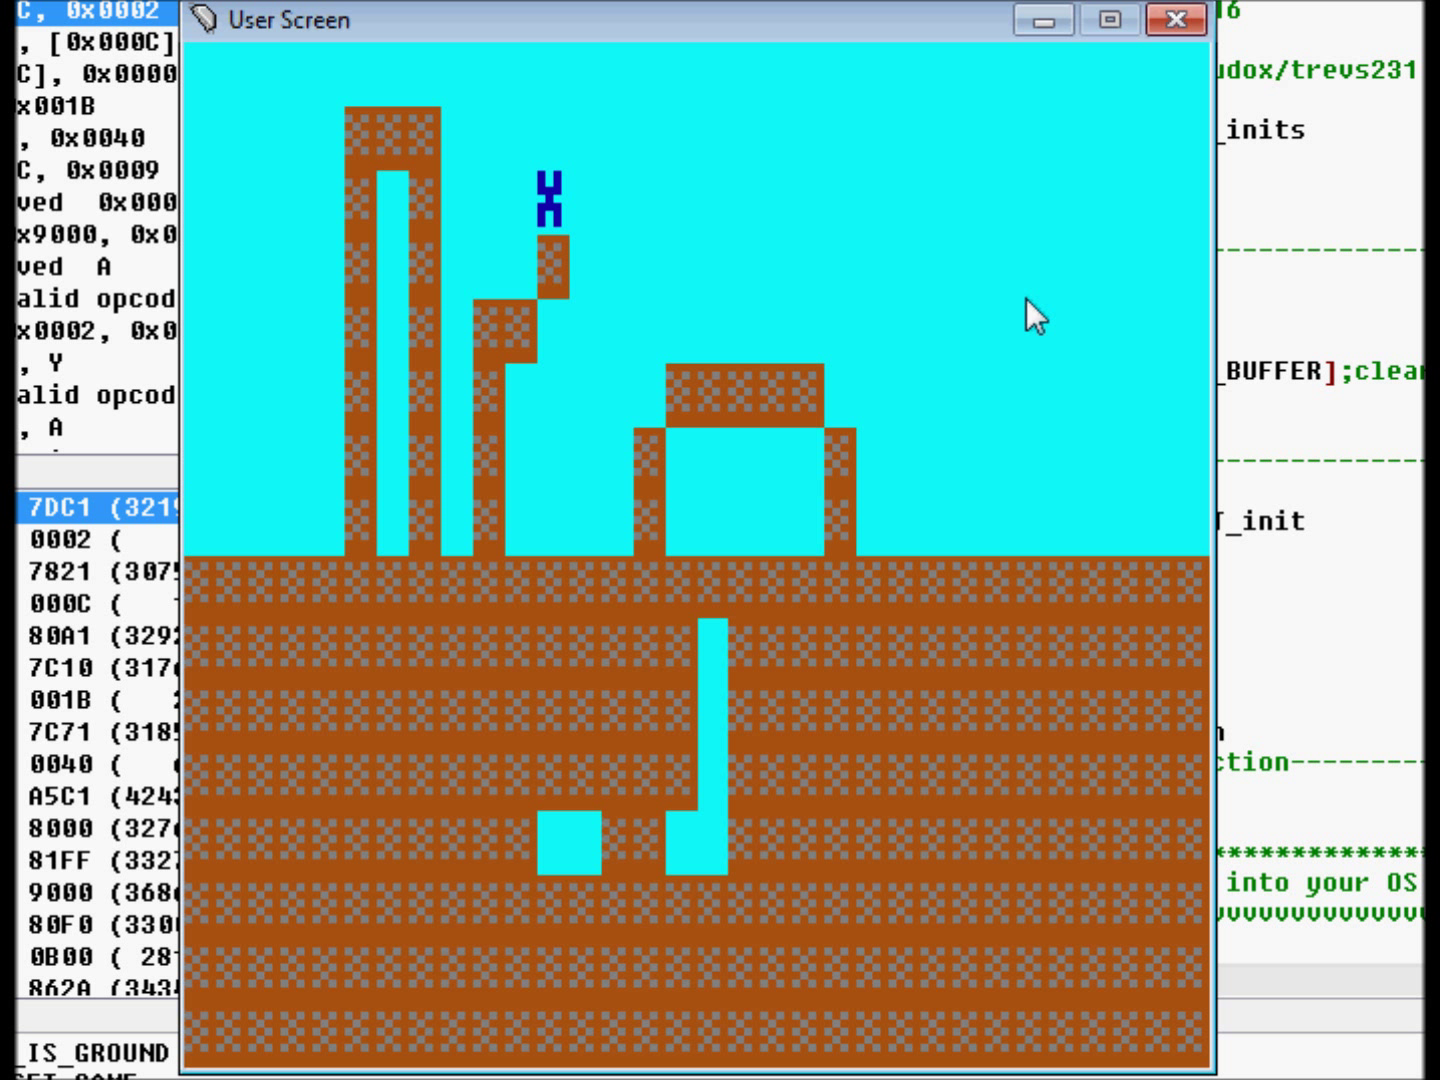
# - Extend the raised block to the right into a long bridge passing above the shelter, adding 18 blocks
pyautogui.press('Right')
pyautogui.press('space')
pyautogui.press('Right')
pyautogui.press('space')
pyautogui.press('Right')
pyautogui.press('Right')
pyautogui.press('Right')
pyautogui.press('space')
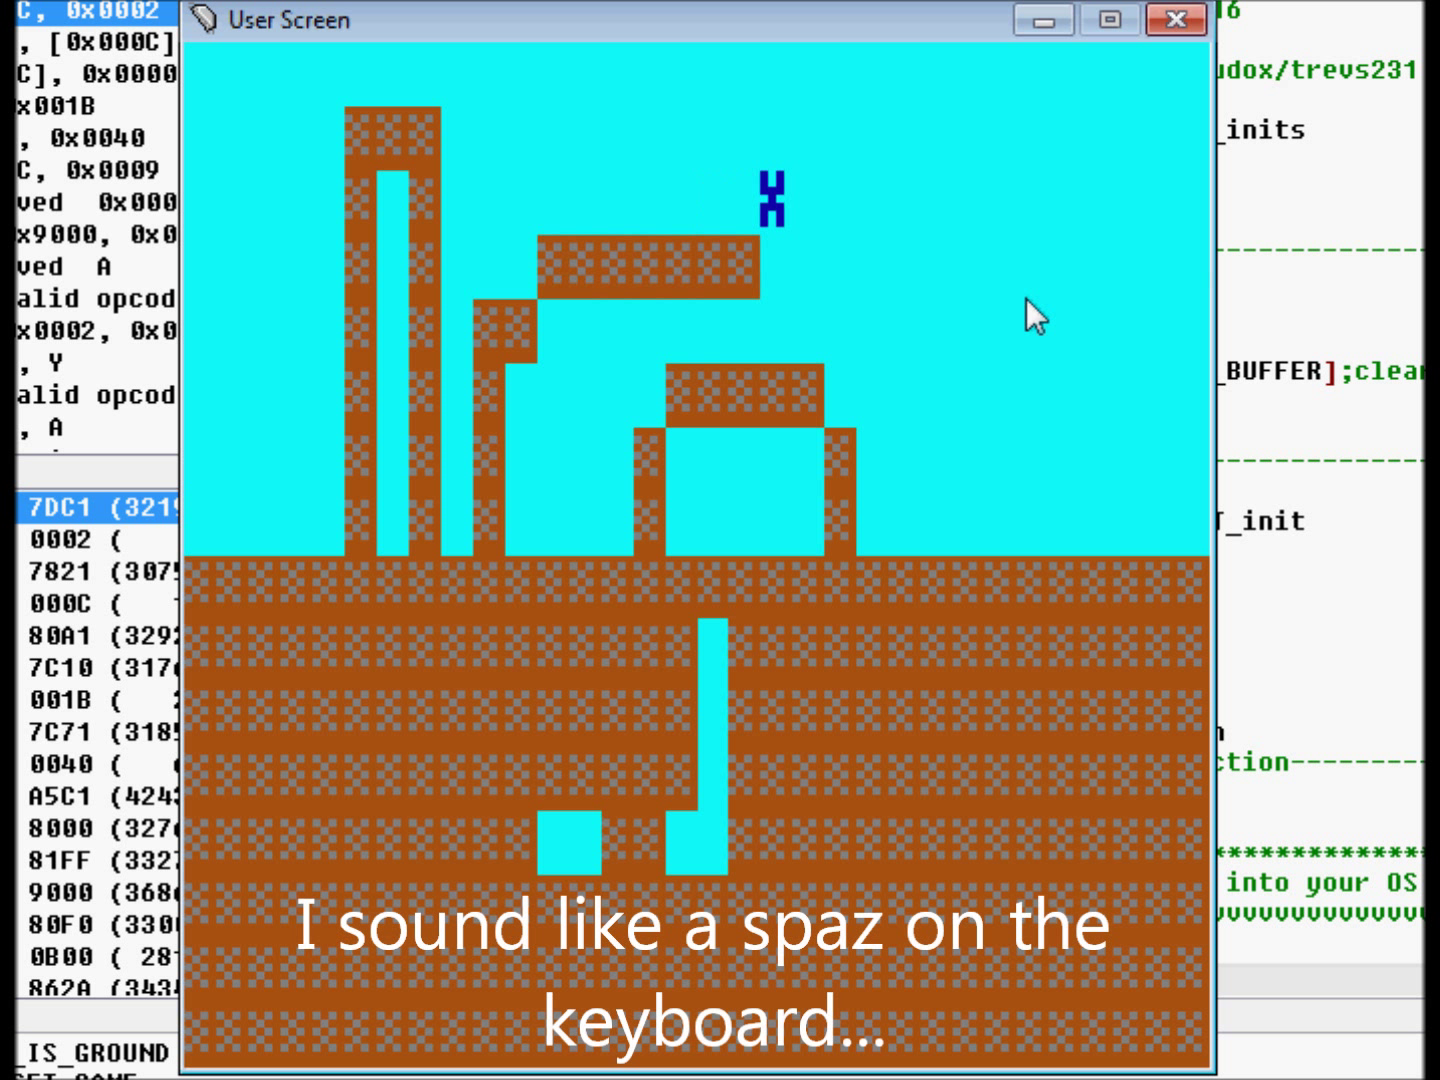
pyautogui.press('Right')
pyautogui.press('space')
pyautogui.press('Right')
pyautogui.press('space')
pyautogui.press('Right')
pyautogui.press('space')
pyautogui.press('Right')
pyautogui.press('space')
pyautogui.press('Right')
pyautogui.press('space')
pyautogui.press('Right')
pyautogui.press('Right')
pyautogui.press('Right')
pyautogui.press('space')
pyautogui.press('Right')
pyautogui.press('space')
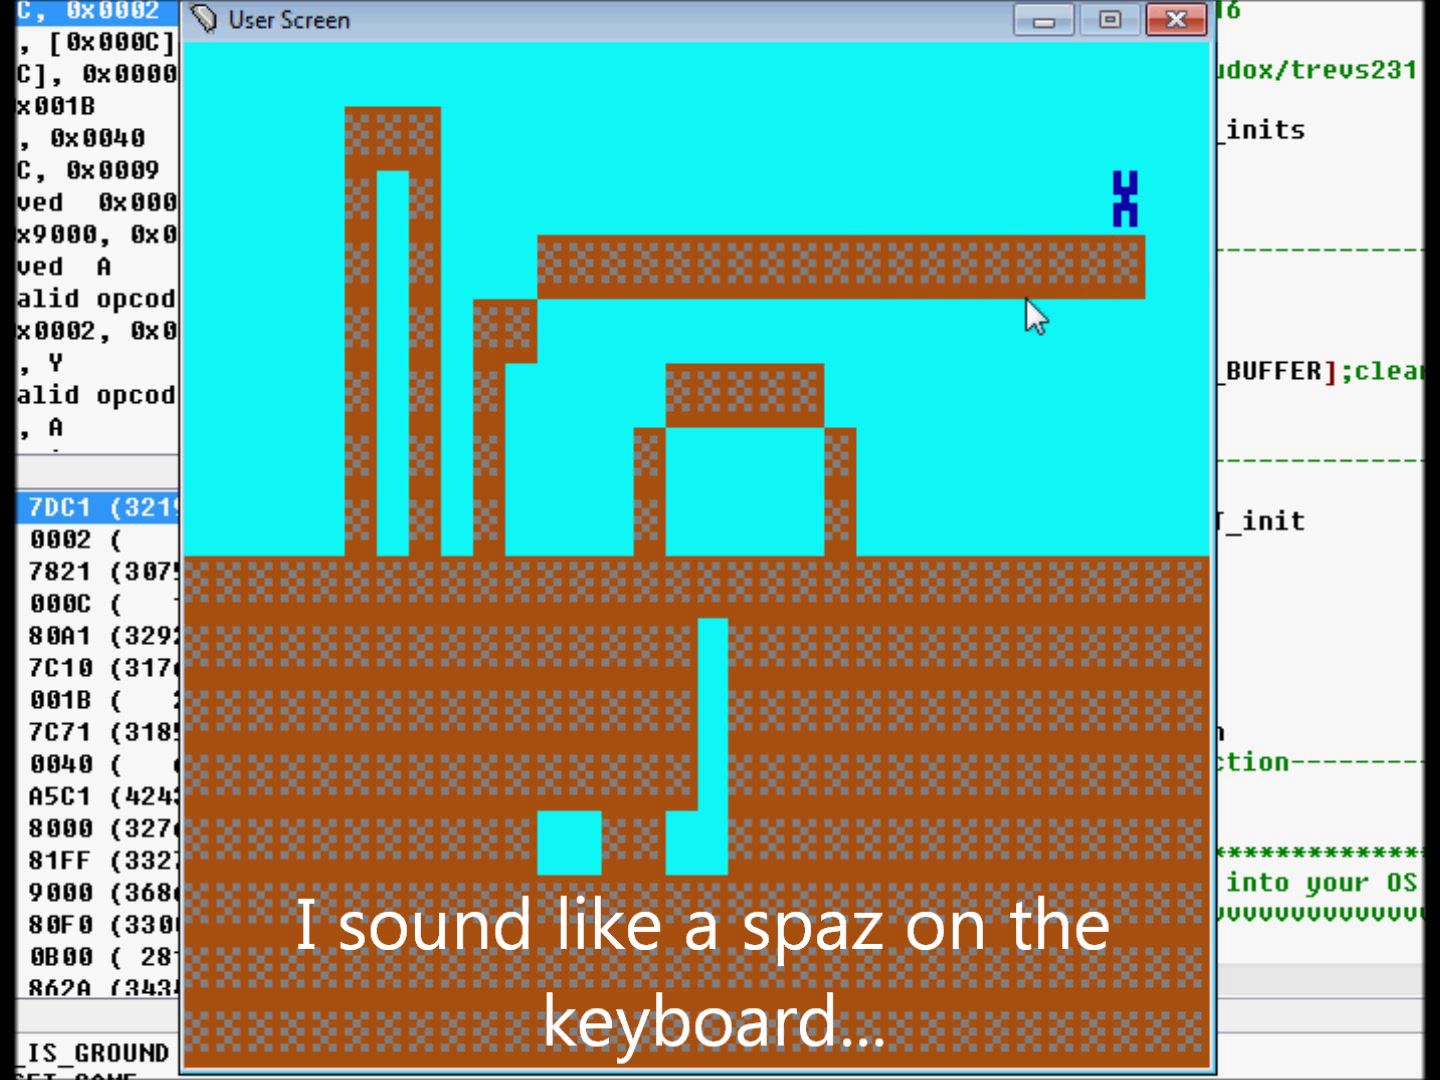
# - Add one more block to the bridge's right end, drop off it to the ground and walk two columns left
pyautogui.press('Right')
pyautogui.press('space')
pyautogui.press('Right')
pyautogui.press('space')
pyautogui.press('Down')
pyautogui.press('Left')
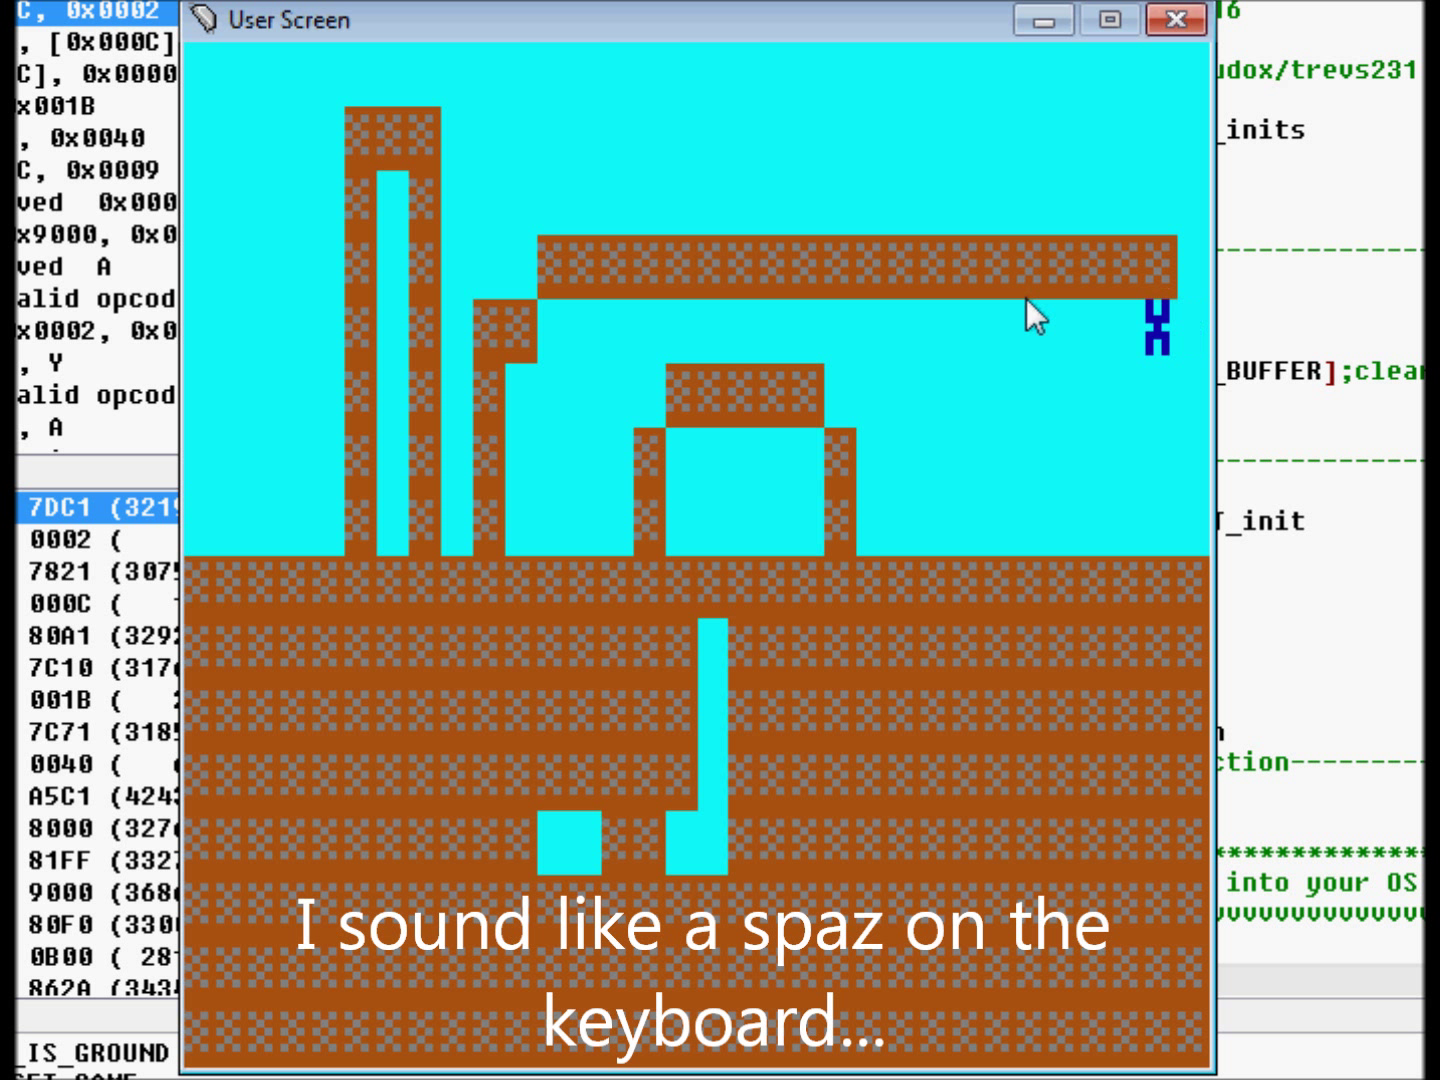
pyautogui.press('Left')
pyautogui.press('Left')
# - Dig a shaft under the bridge's right part, one block wide at the surface and three blocks wide on the next two levels
pyautogui.press('Down')
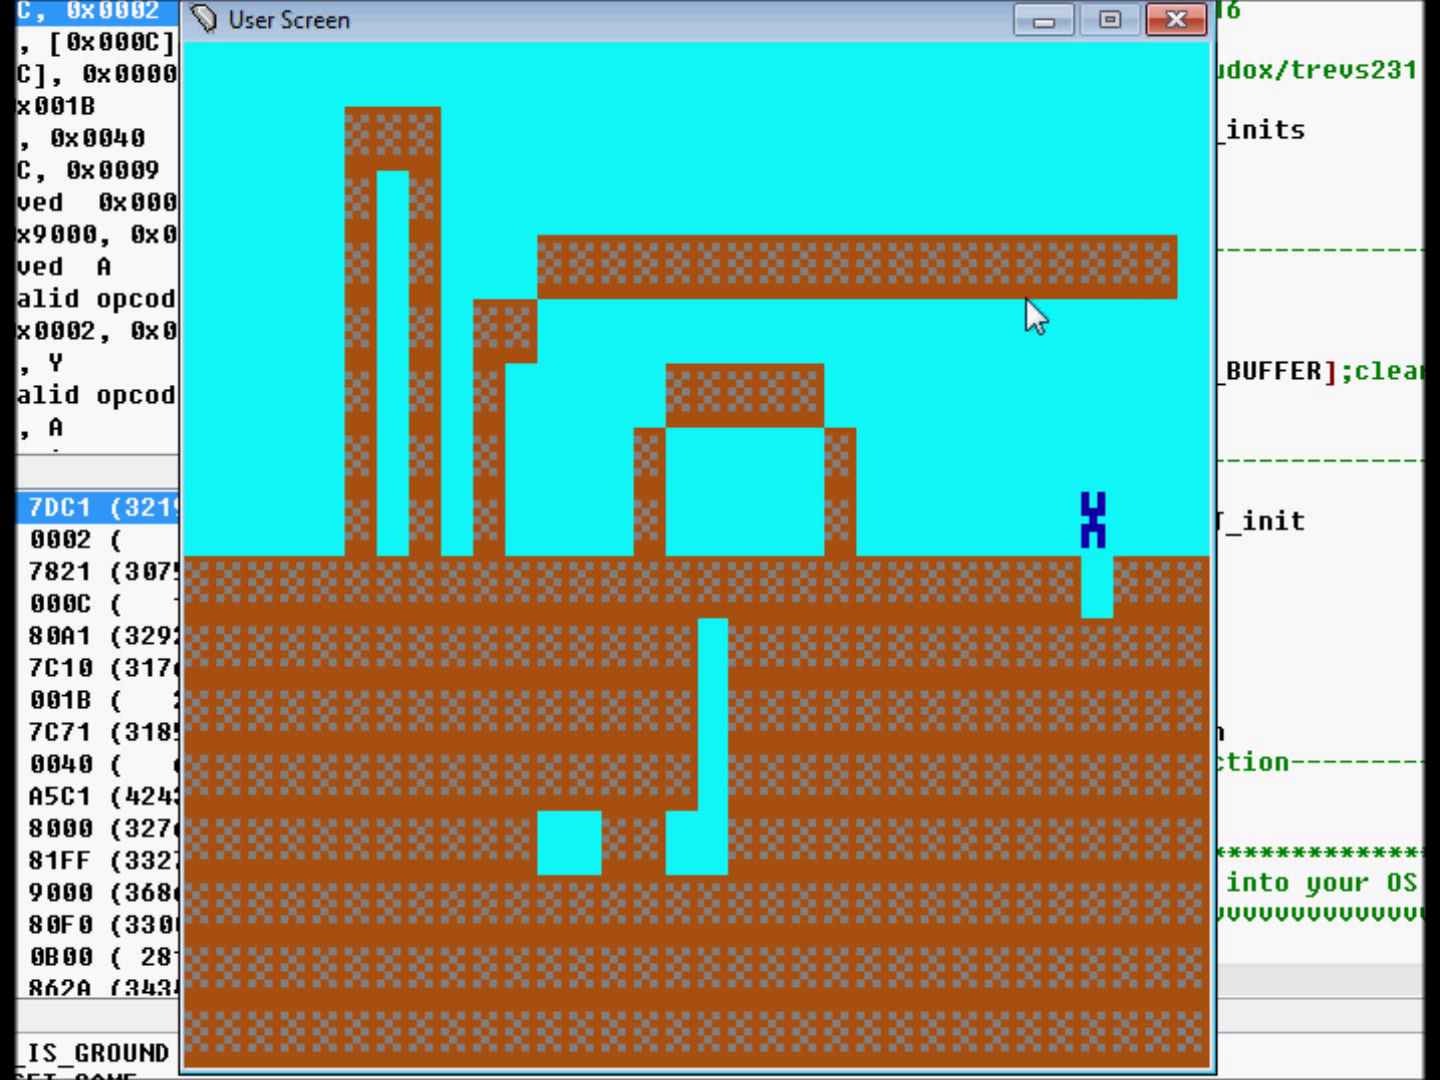
pyautogui.press('Down')
pyautogui.press('Left')
pyautogui.press('Right')
pyautogui.press('Down')
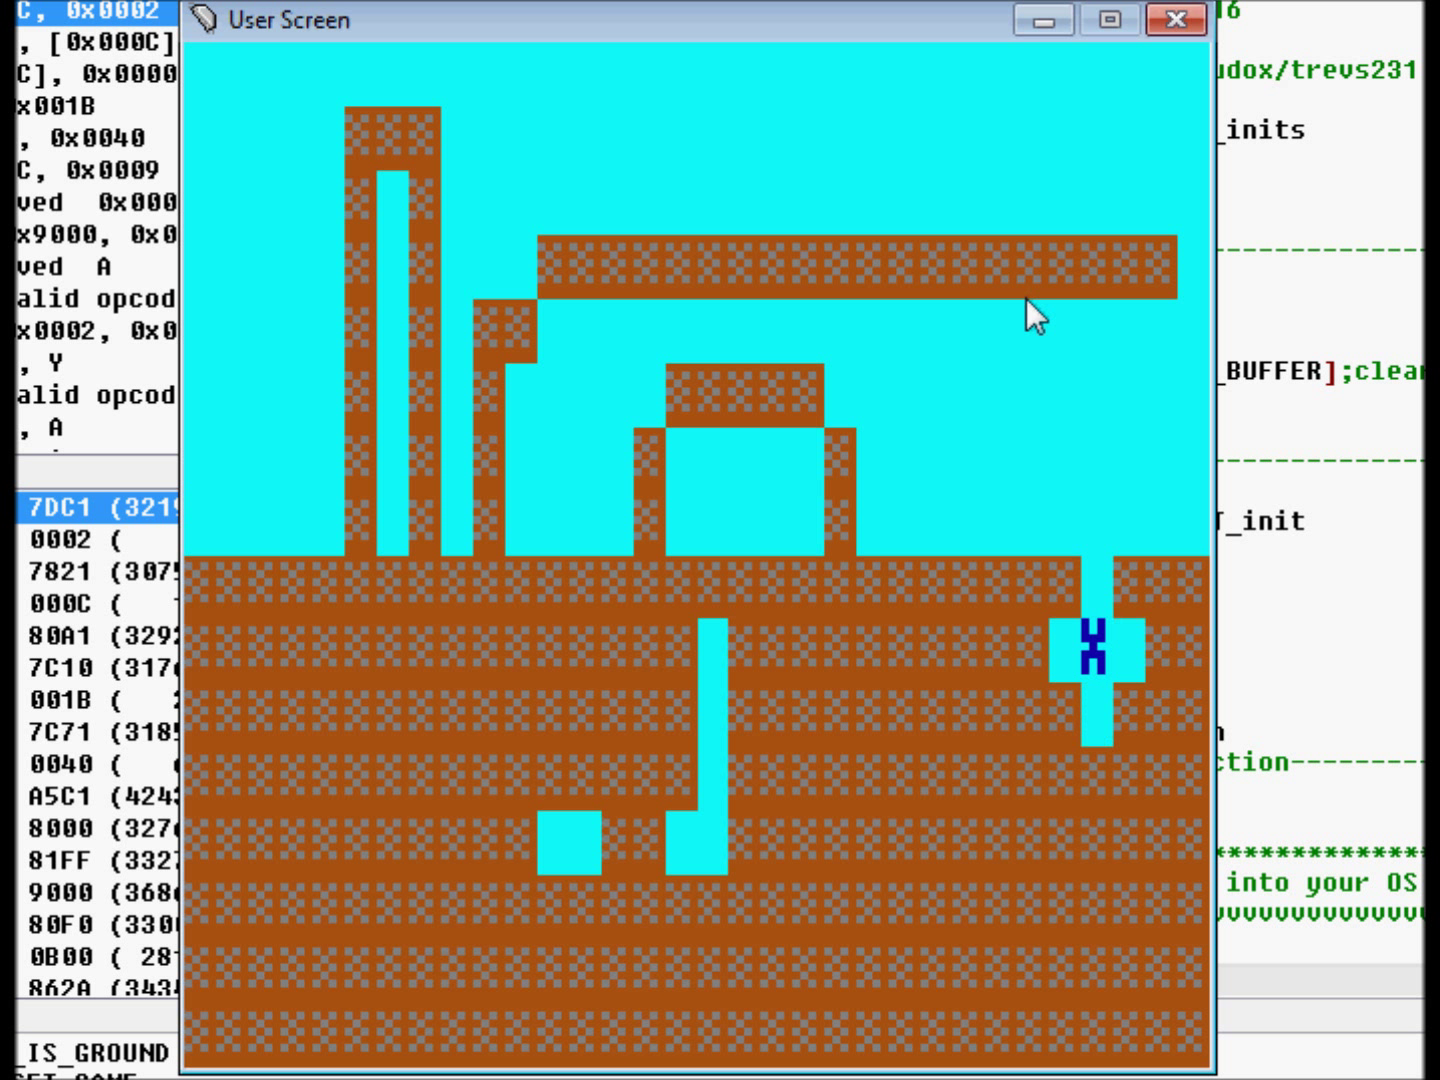
pyautogui.press('Down')
pyautogui.press('Left')
pyautogui.press('Right')
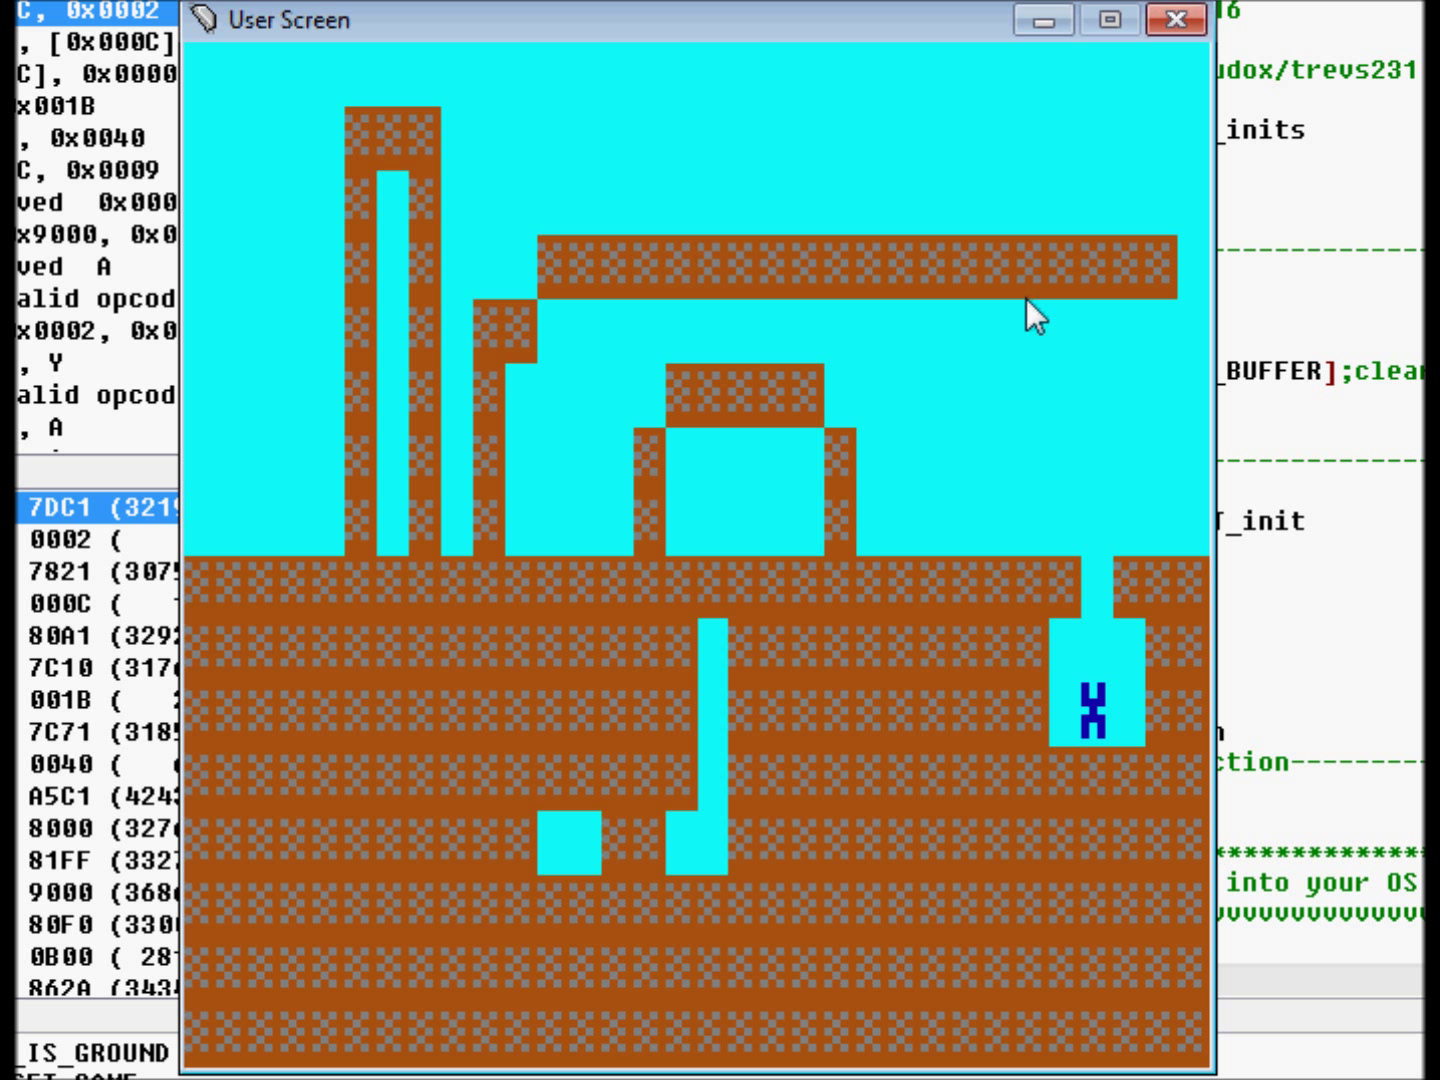
# - Deepen the shaft by four levels, making two of them three blocks wide, the next two wide and the lowest one wide
pyautogui.press('Down')
pyautogui.press('Left')
pyautogui.press('Right')
pyautogui.press('Down')
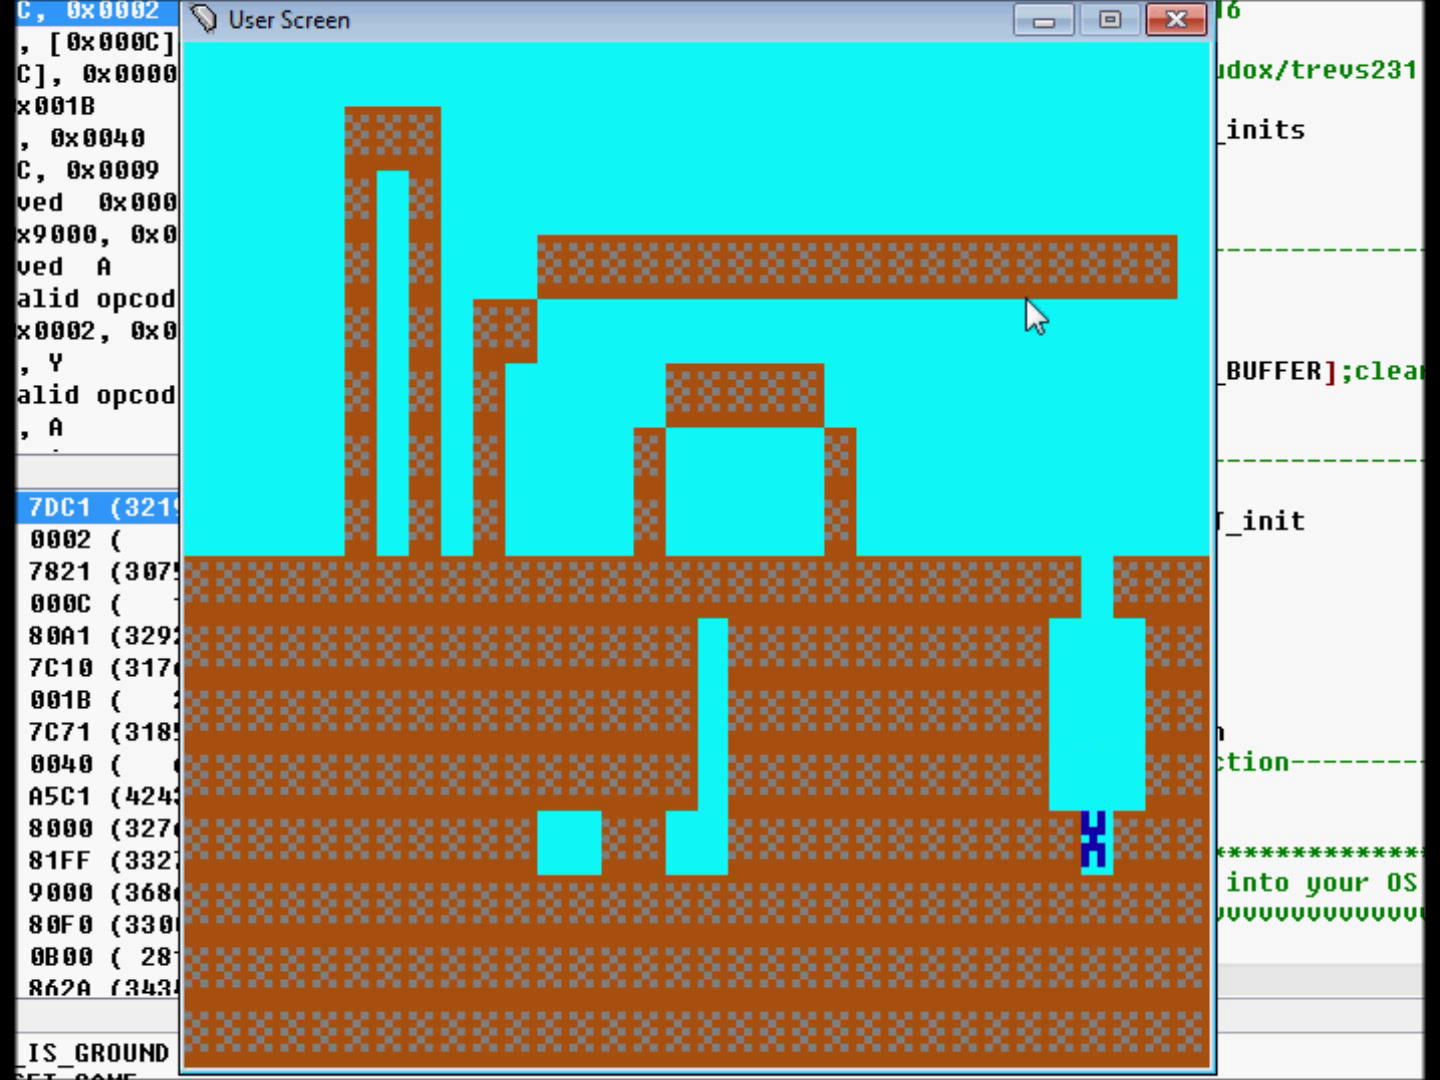
pyautogui.press('Left')
pyautogui.press('Right')
pyautogui.press('Down')
pyautogui.press('Right')
pyautogui.press('Down')
pyautogui.press('Down')
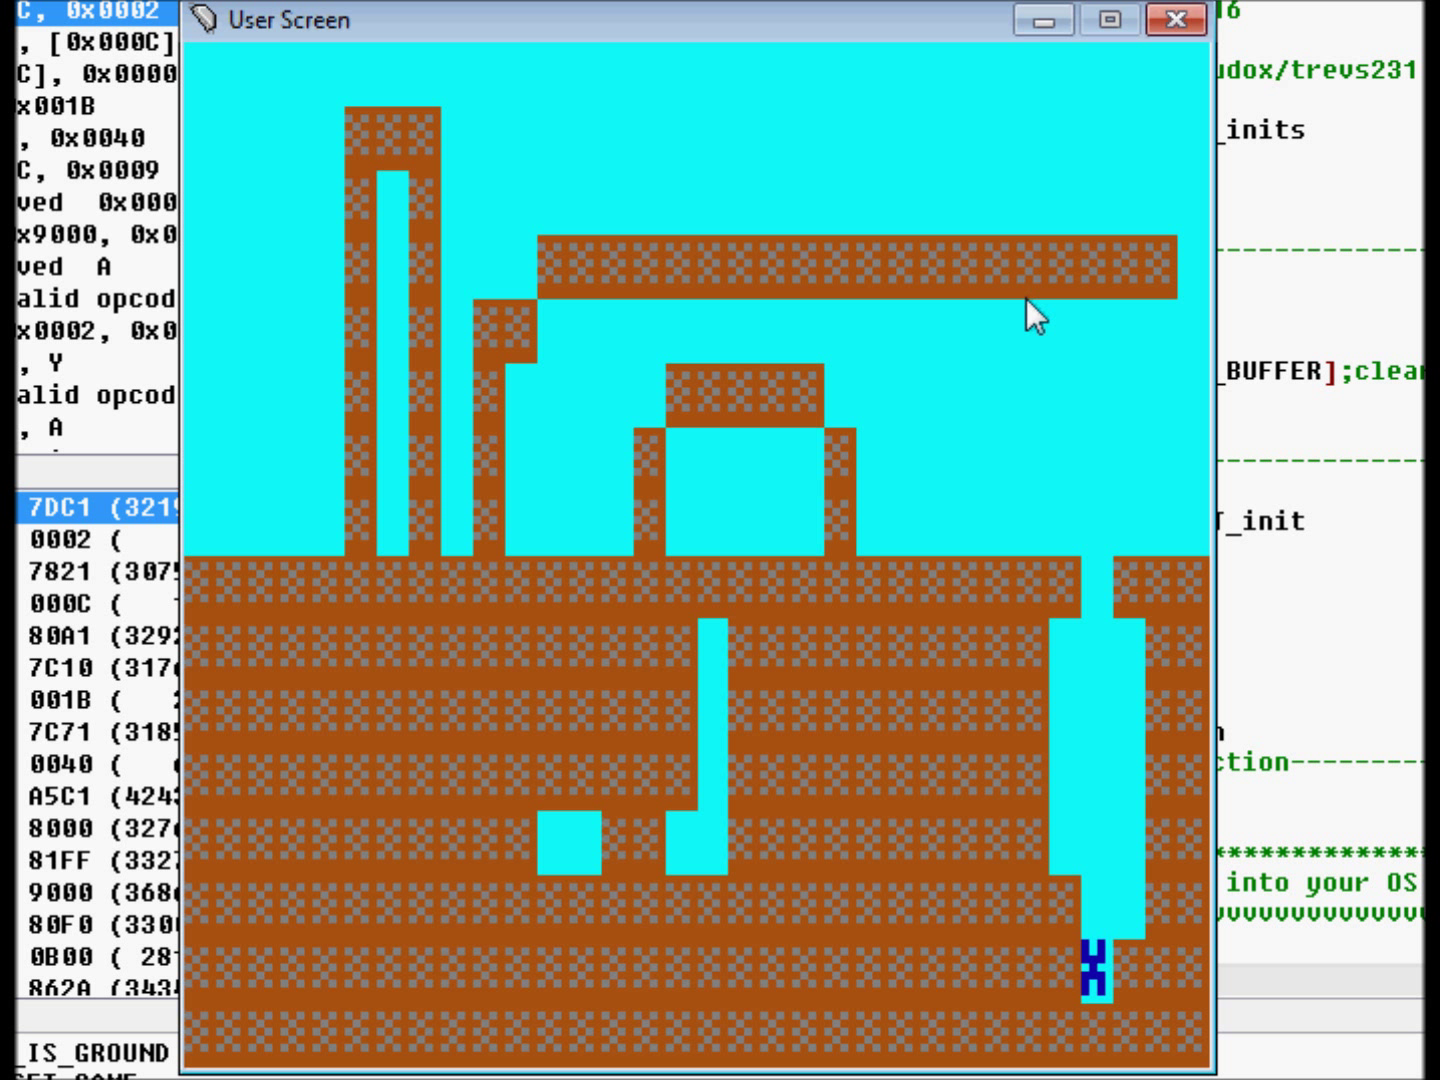
# - Dig a four-block tunnel leftward from the bottom of the shaft
pyautogui.press('Left')
pyautogui.press('Left')
pyautogui.press('Left')
pyautogui.press('Left')
pyautogui.press('Left')
pyautogui.press('Left')
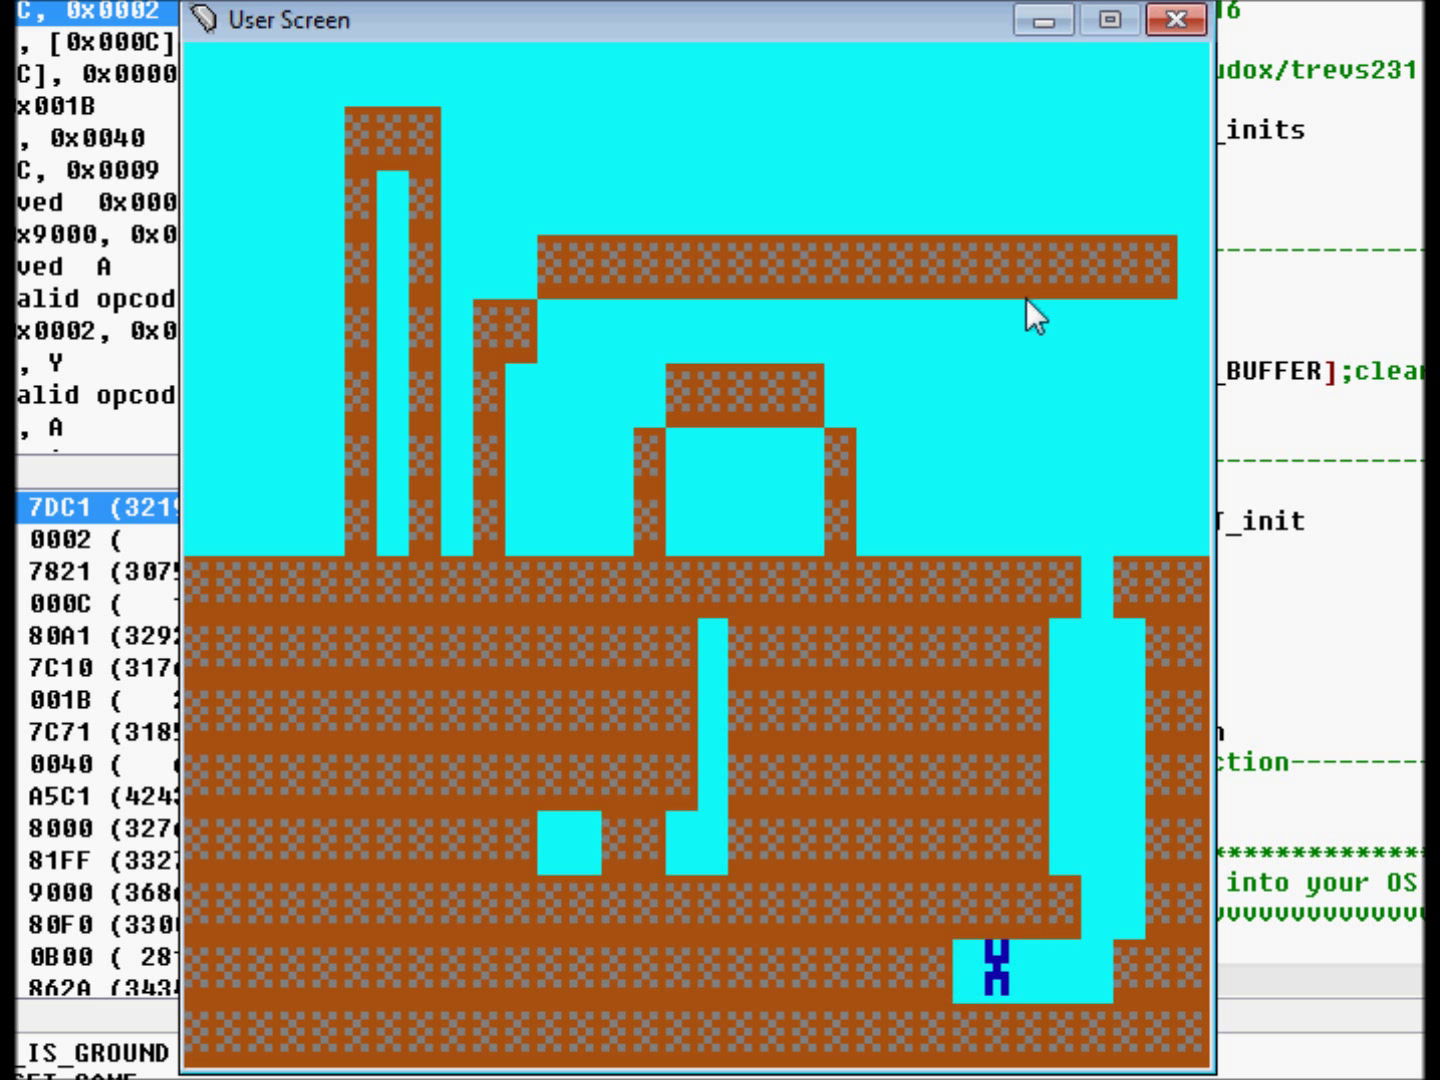
pyautogui.press('Up')
pyautogui.press('Up')
pyautogui.press('Up')
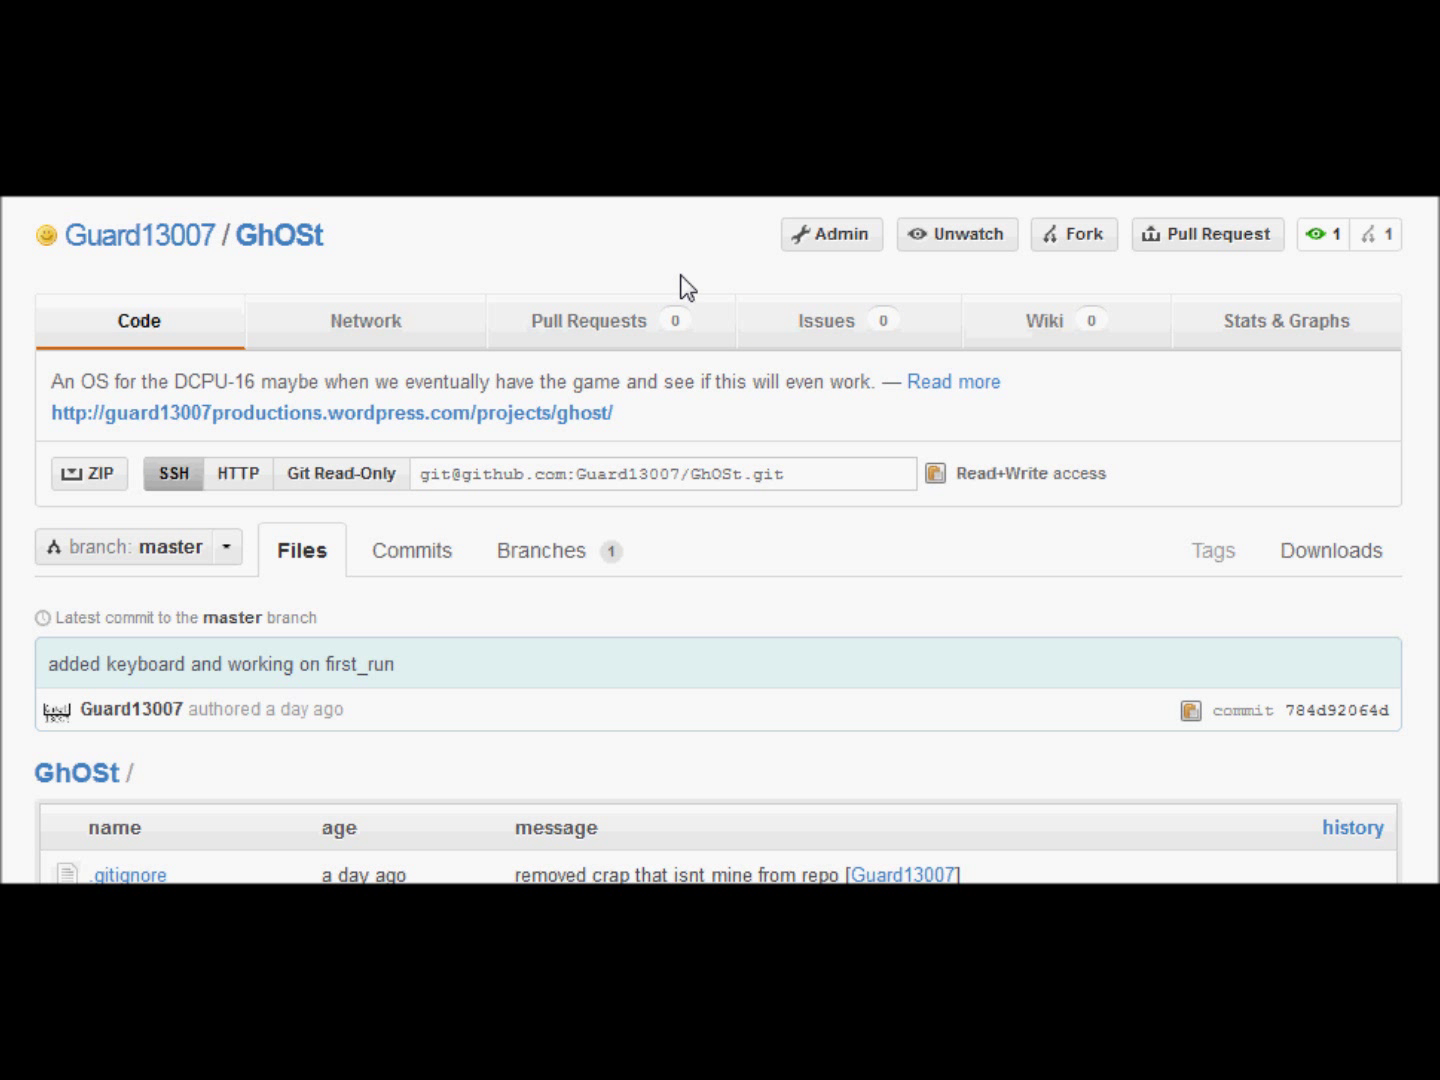
# - Look through the GhOSt repository's file list and README, and the 0x10c website's game features and development status
pyautogui.scroll(-5, 685, 290)
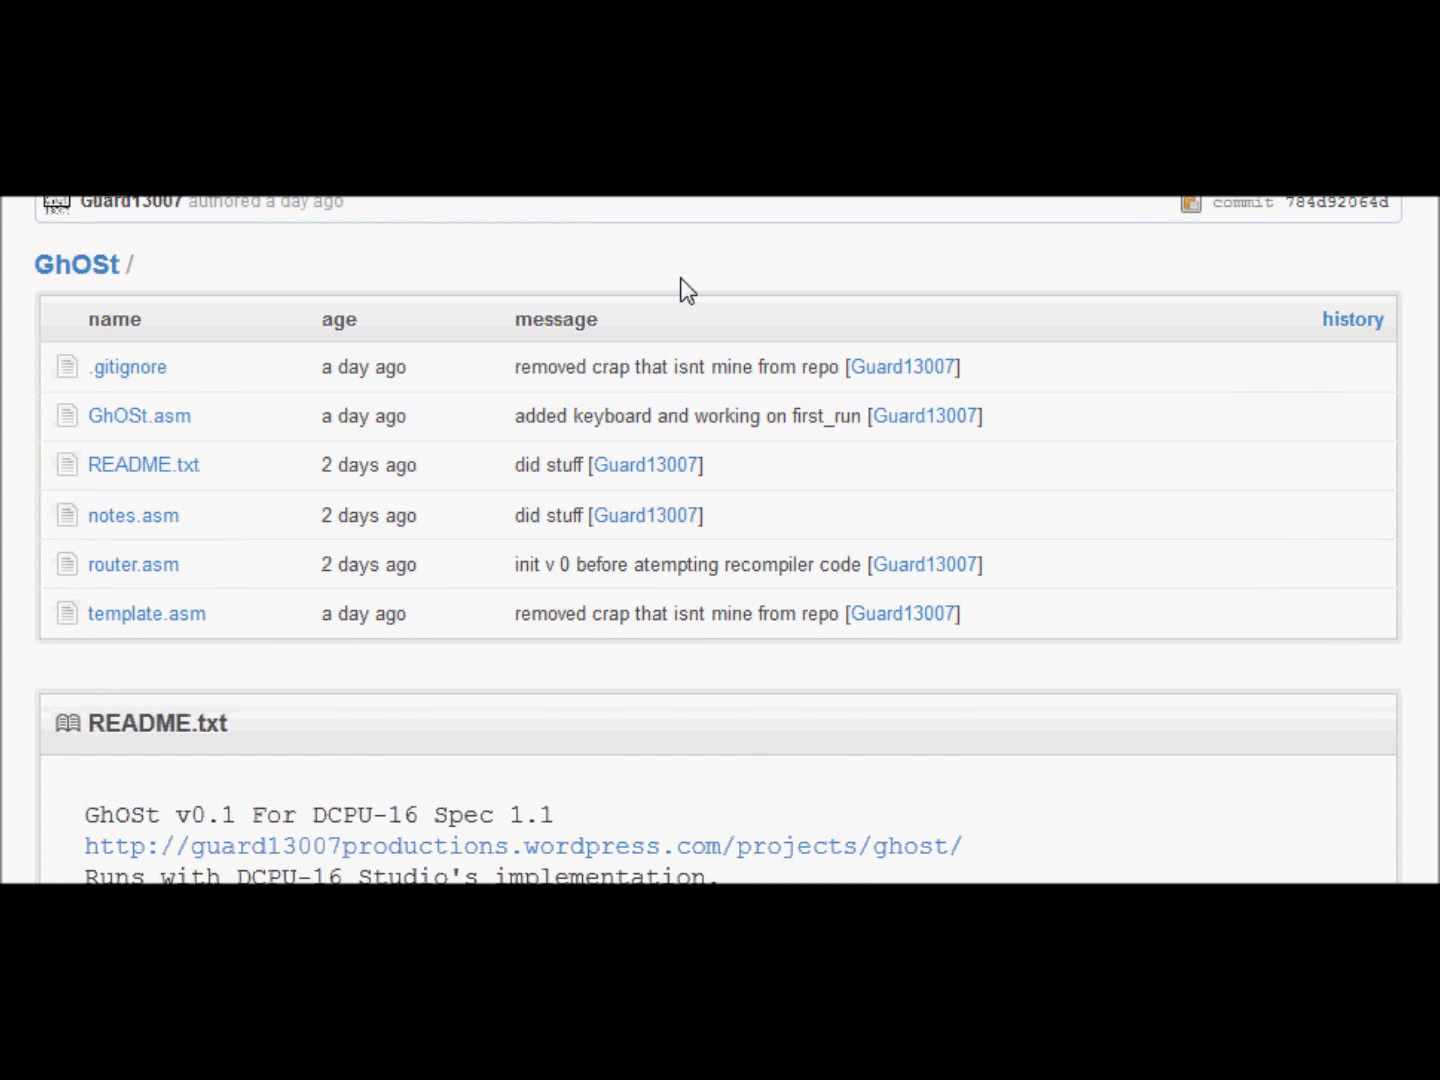
pyautogui.scroll(5, 685, 290)
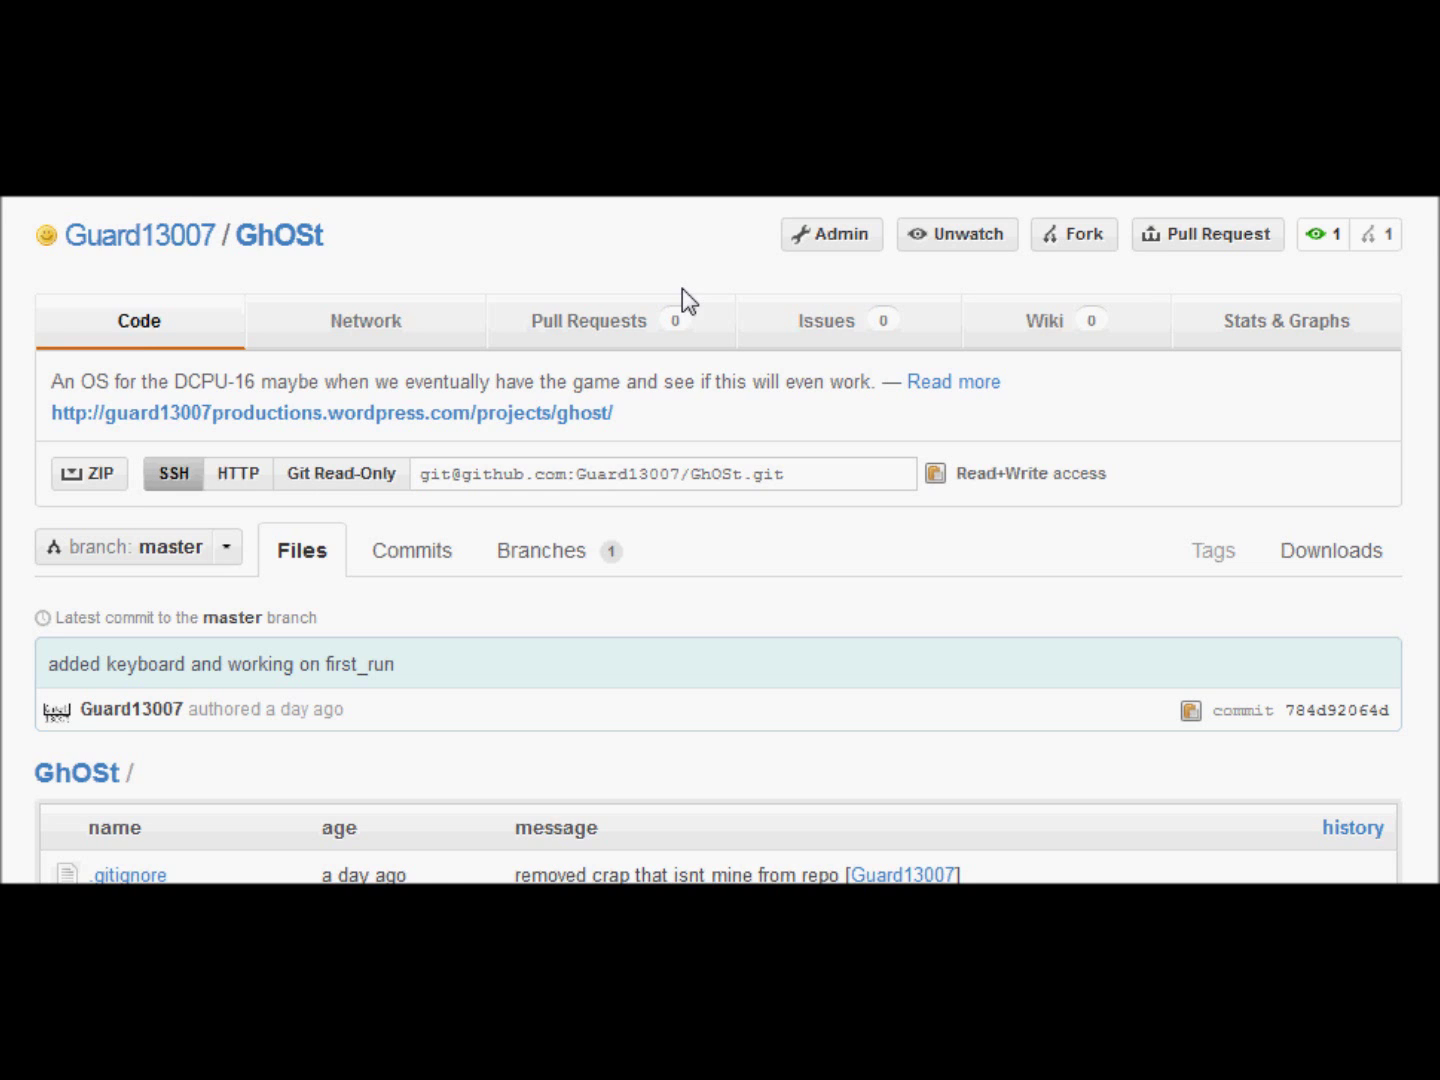
pyautogui.scroll(-15, 682, 288)
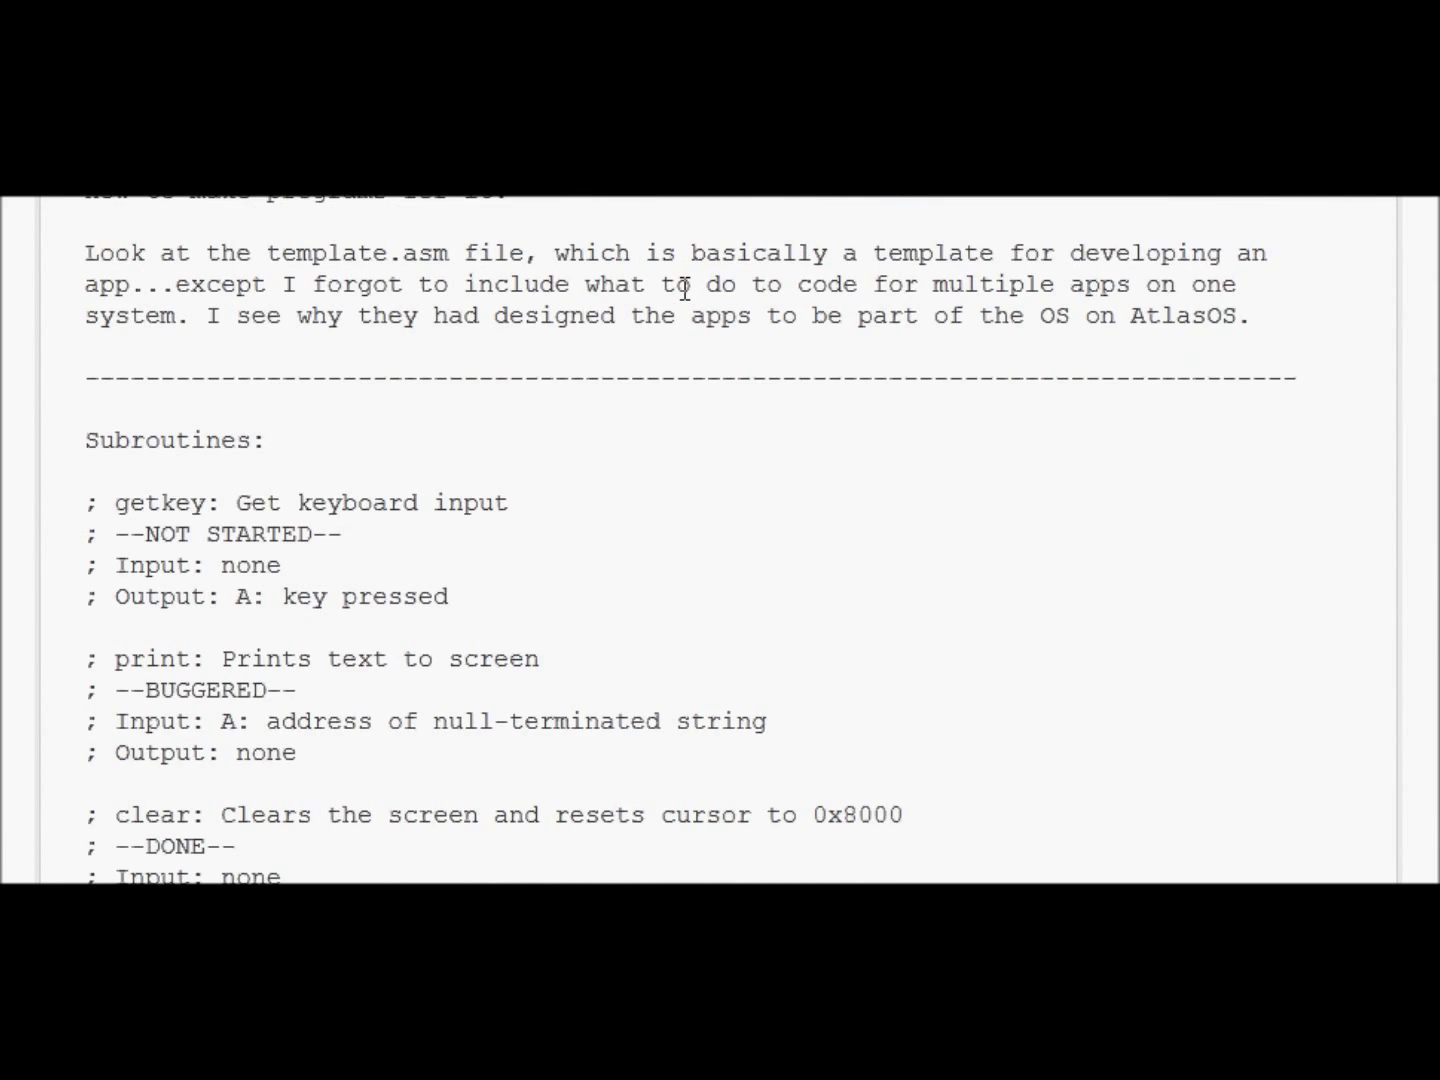
pyautogui.scroll(-4, 685, 290)
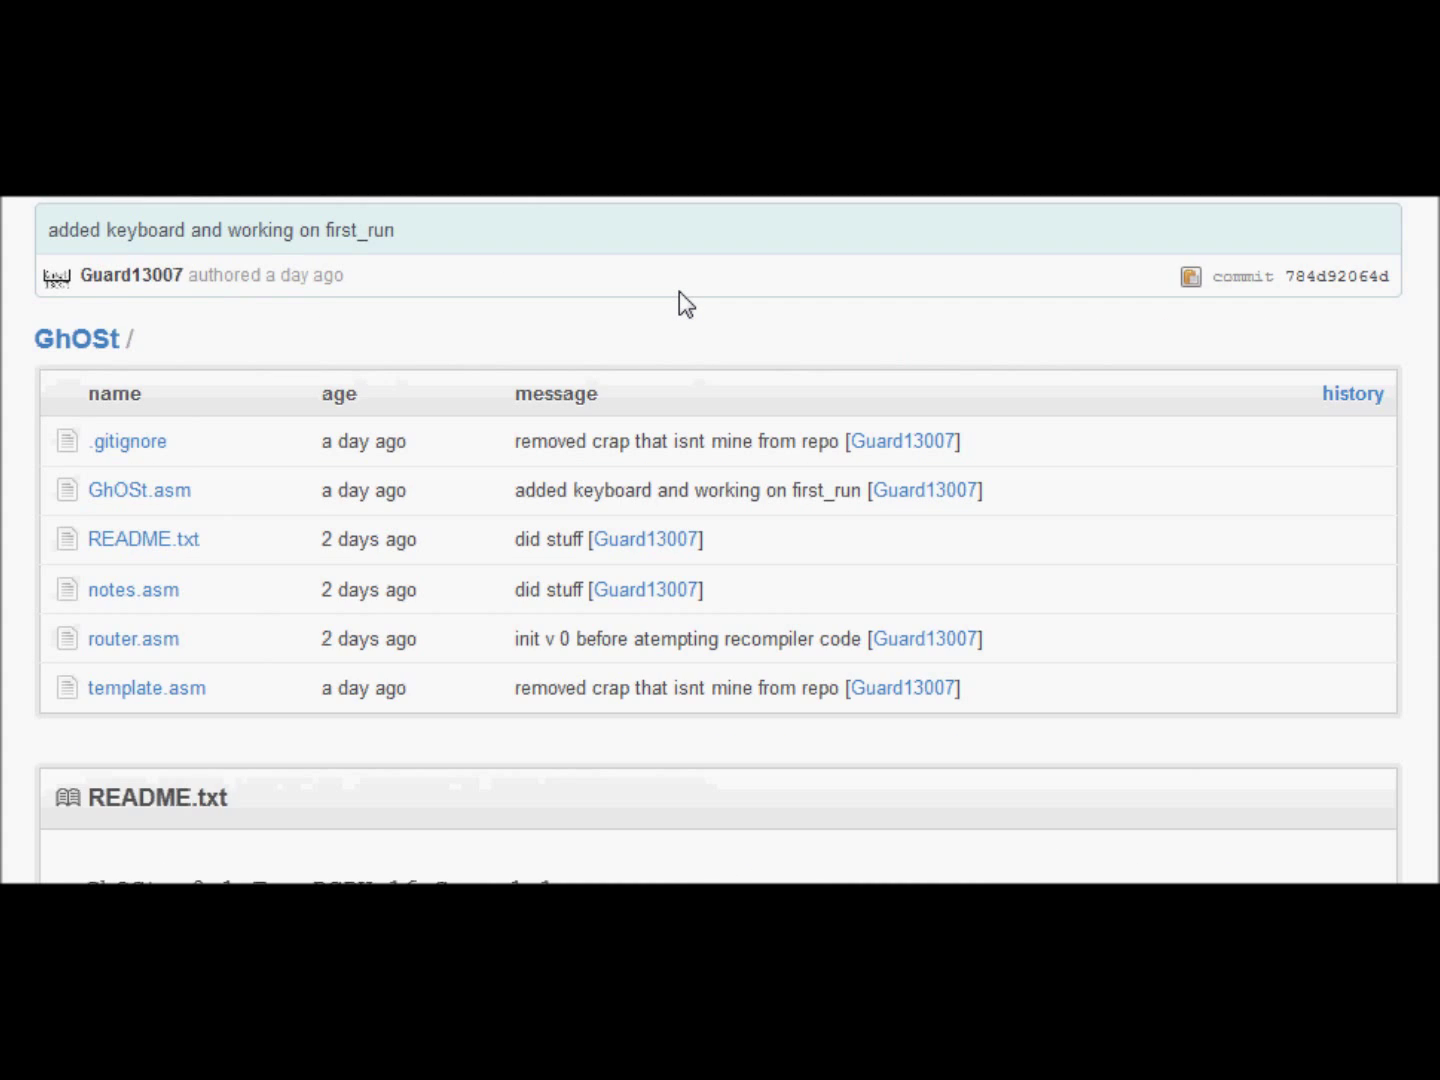
pyautogui.scroll(-15, 683, 303)
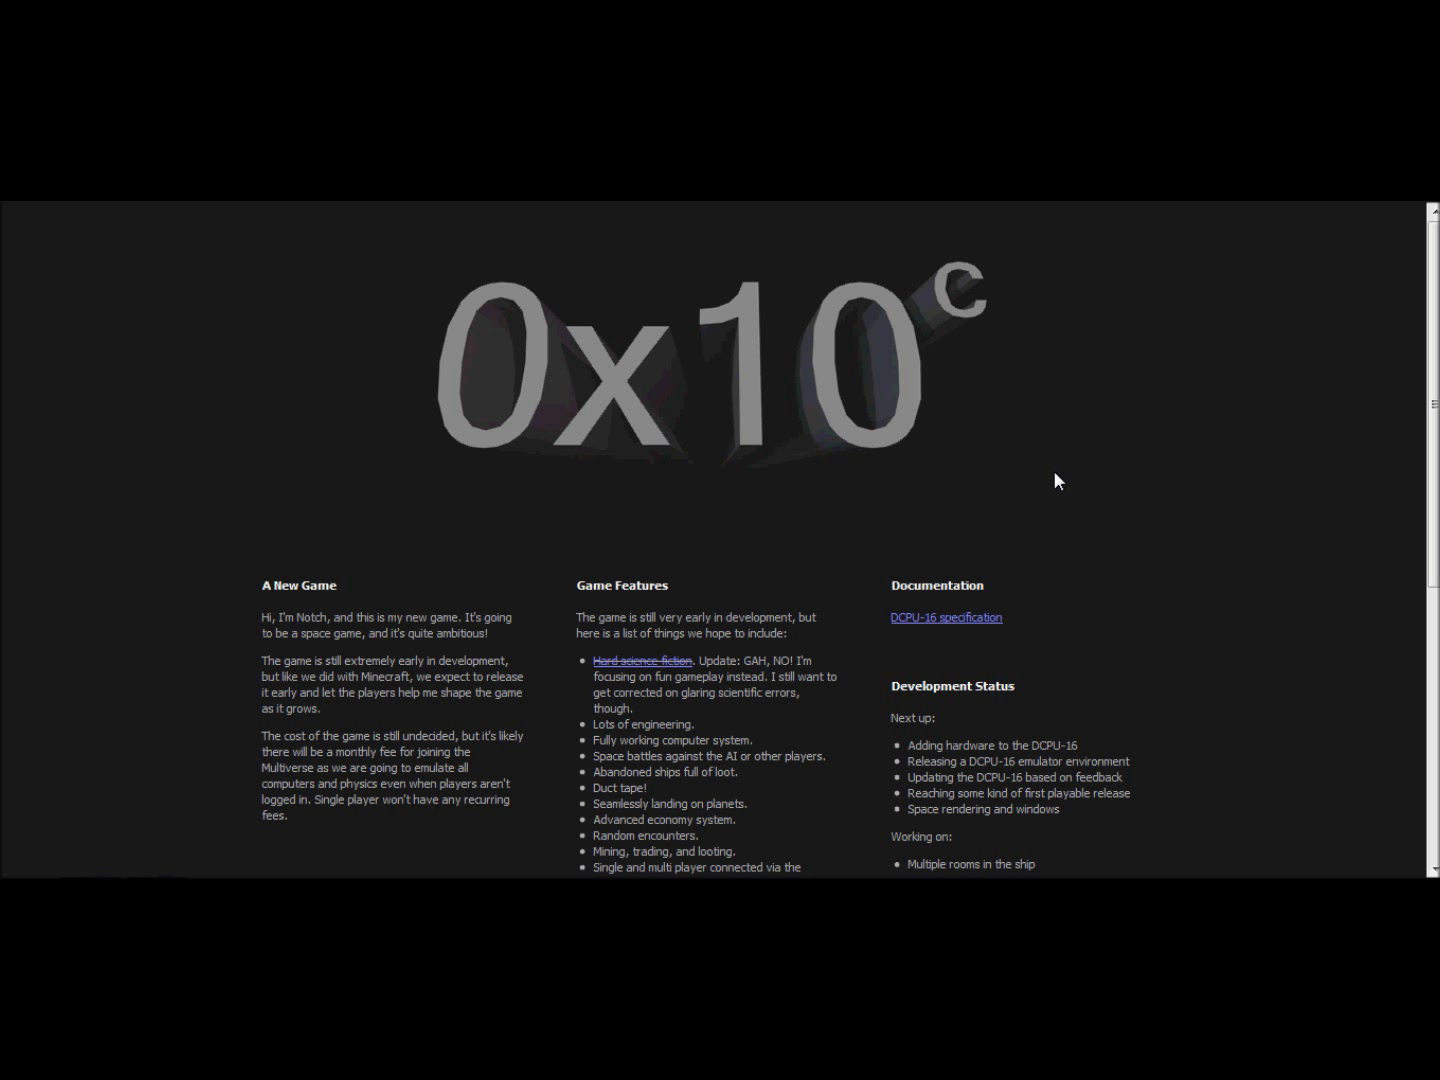
pyautogui.scroll(-5, 1054, 473)
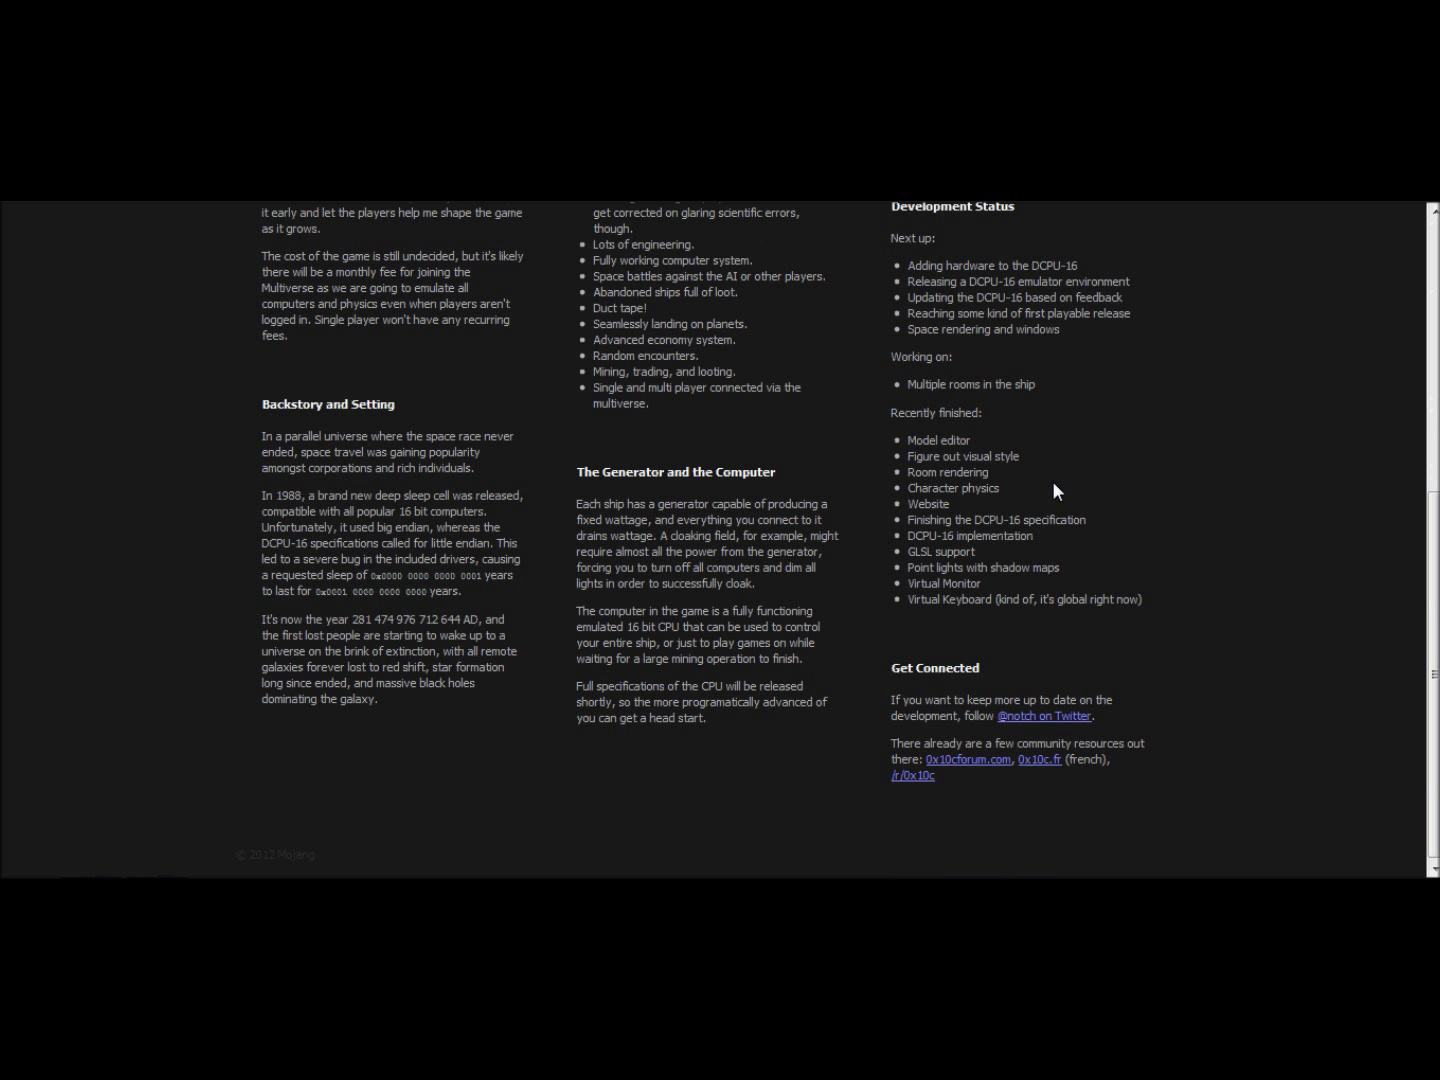
pyautogui.scroll(5, 1052, 482)
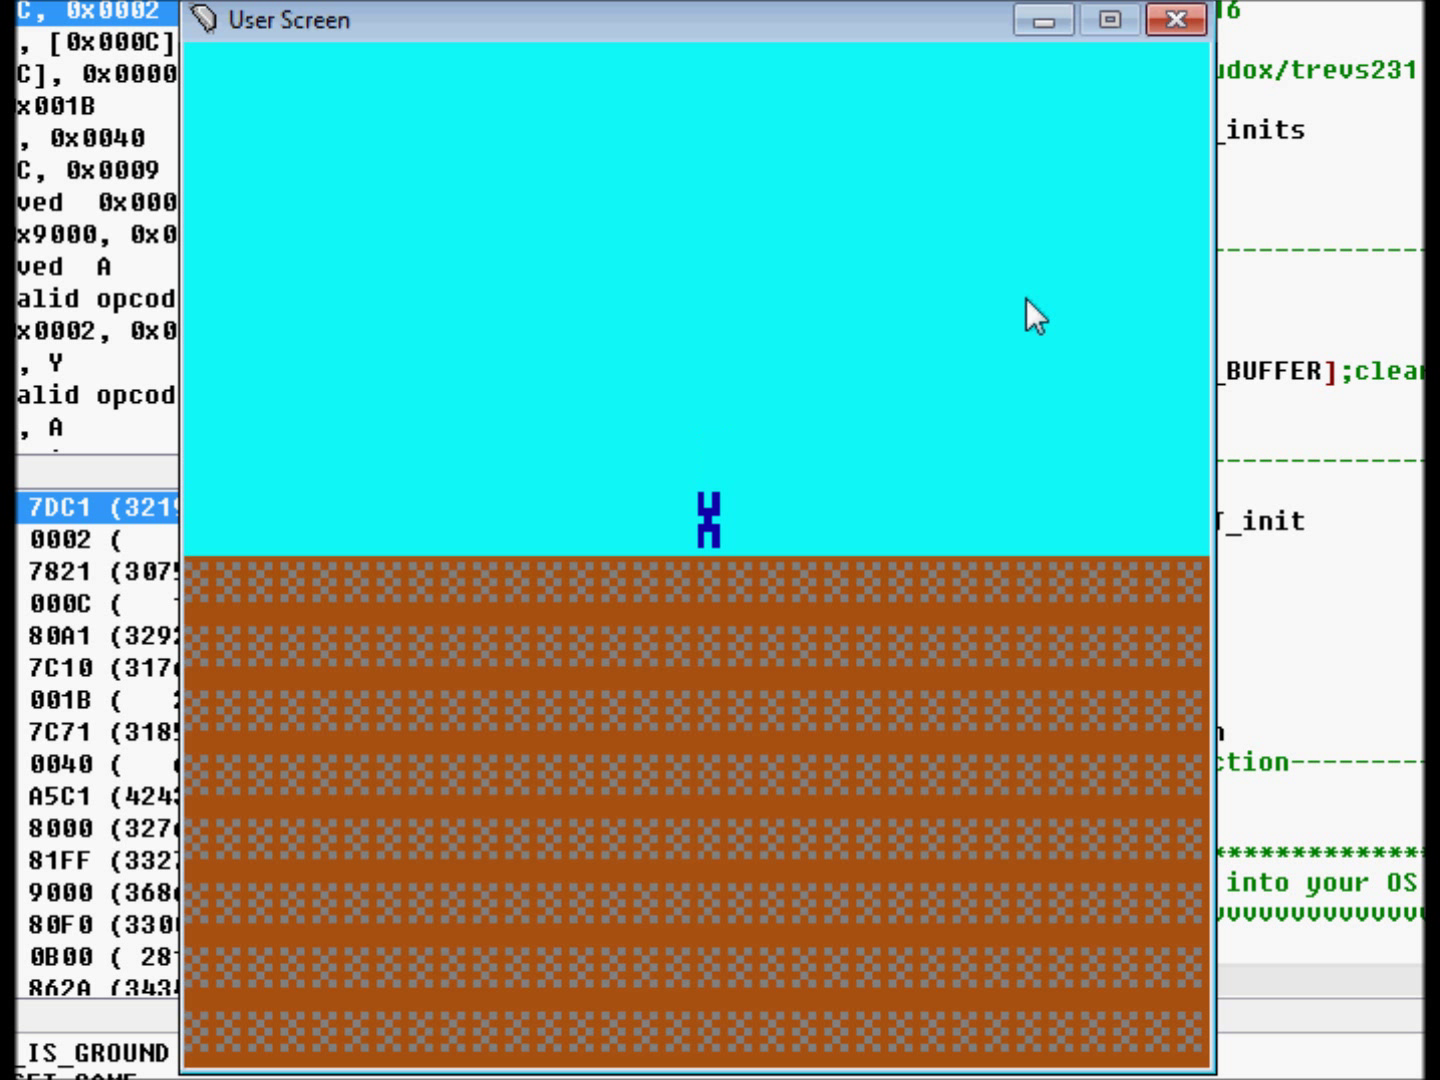
pyautogui.press('Left')
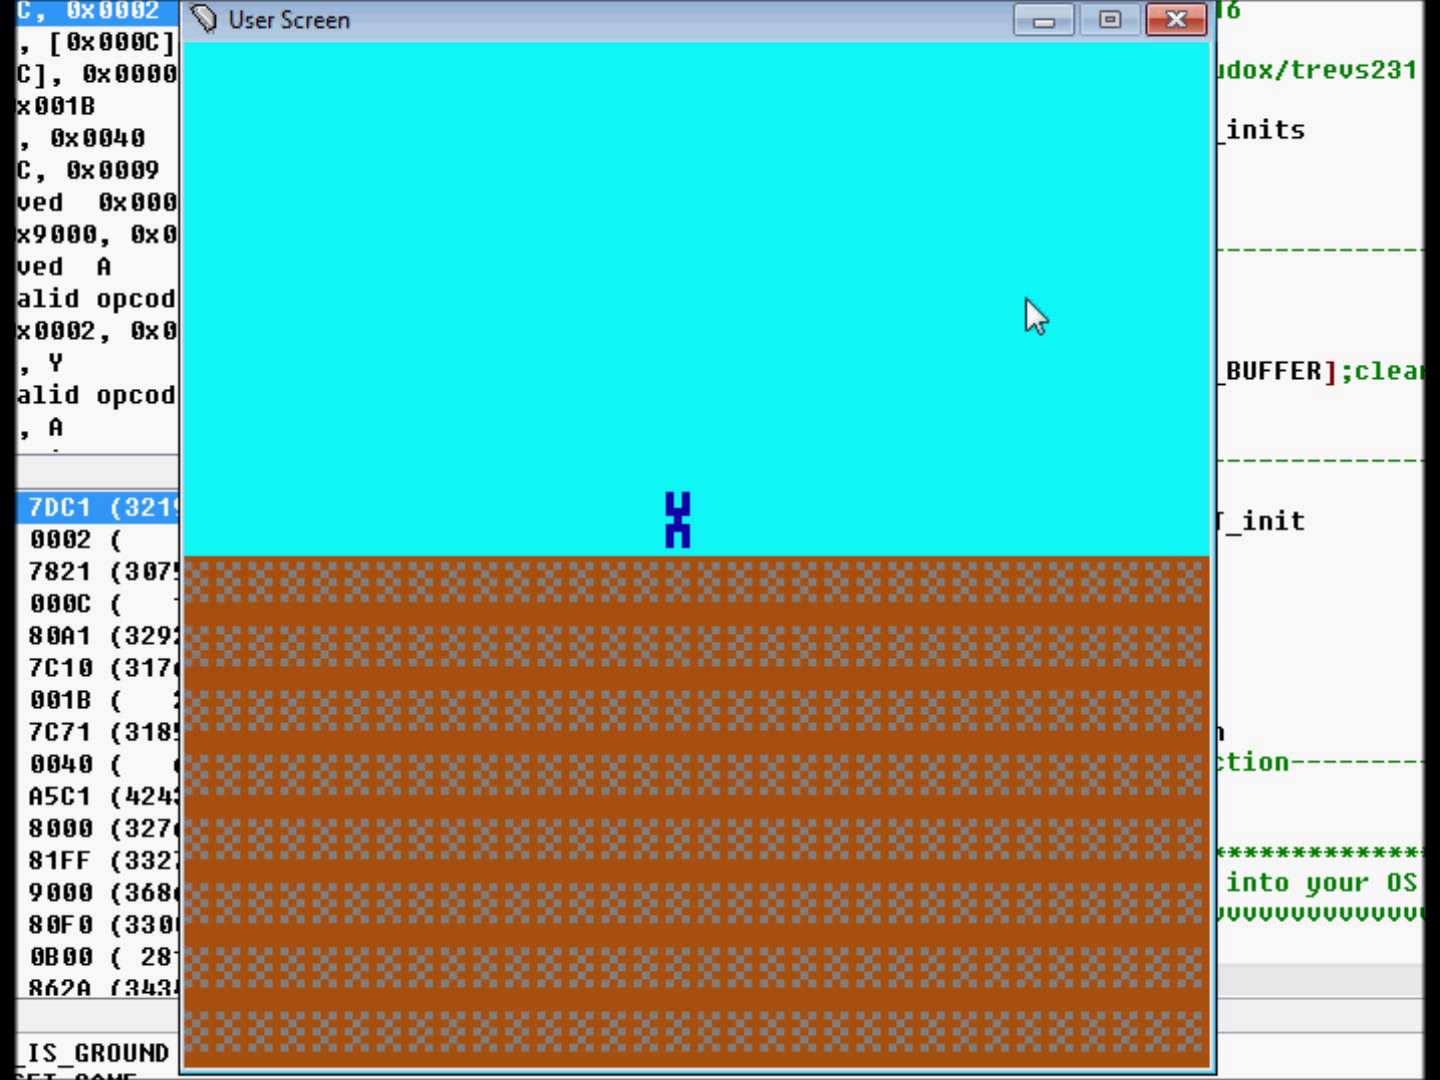
pyautogui.press('Right')
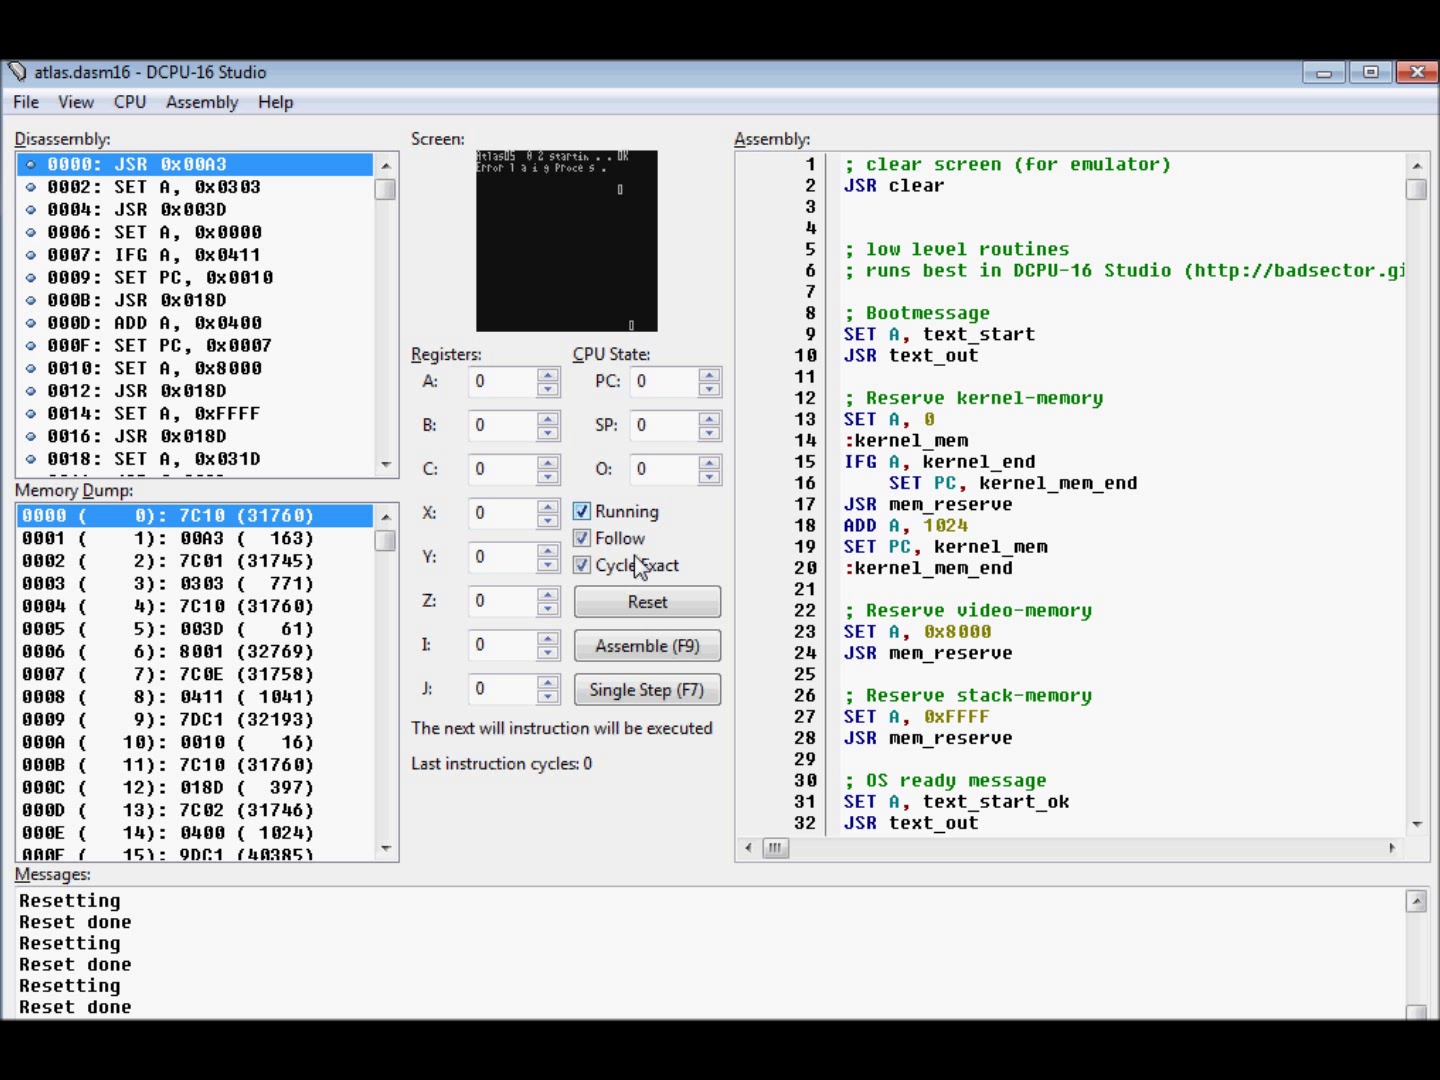
# - Reset the CPU and run AtlasOS from atlas.dasm16 again, four times in a row
pyautogui.click(620, 595)
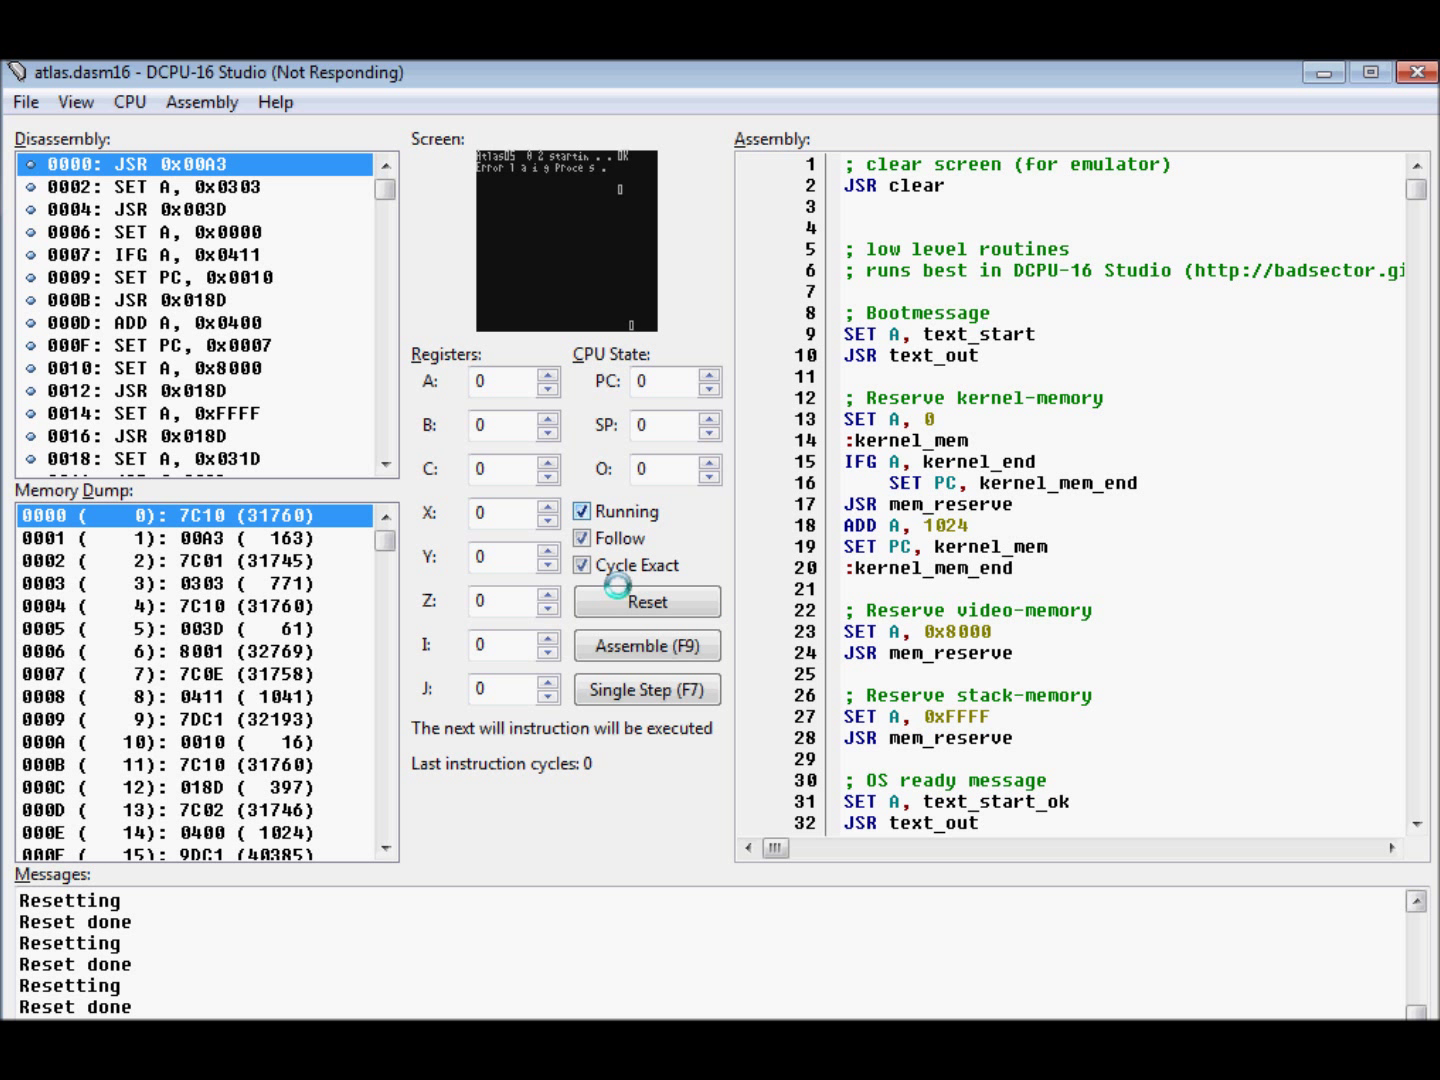
pyautogui.click(596, 512)
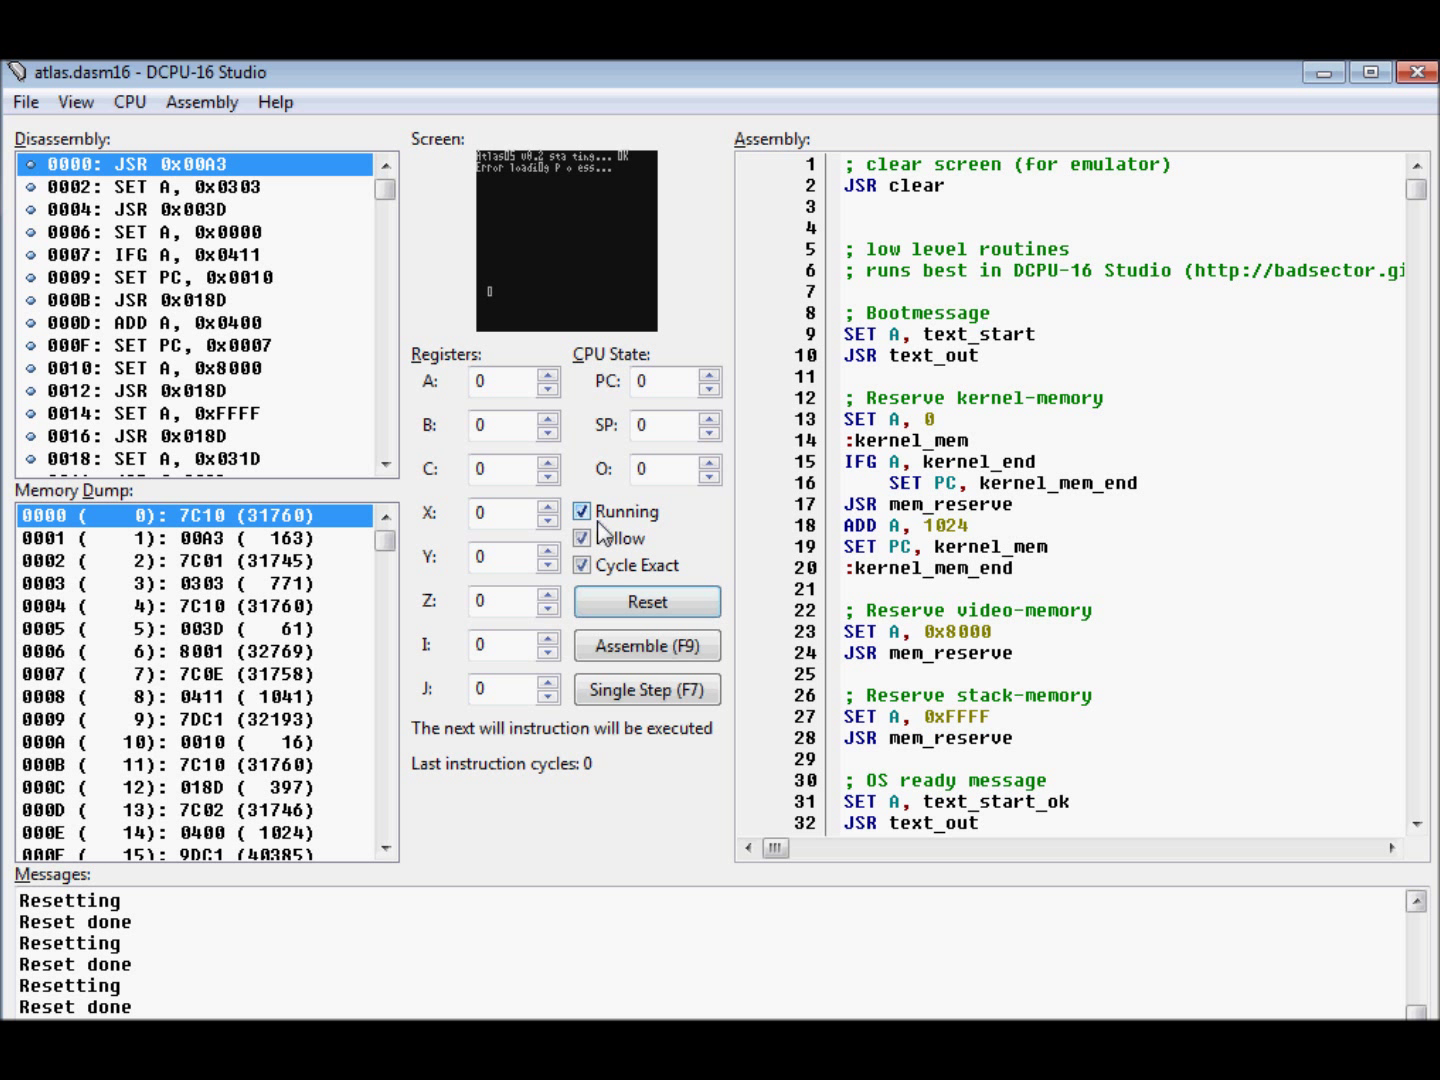
pyautogui.click(627, 601)
pyautogui.click(581, 511)
pyautogui.click(630, 601)
pyautogui.click(581, 511)
pyautogui.click(640, 604)
pyautogui.click(581, 511)
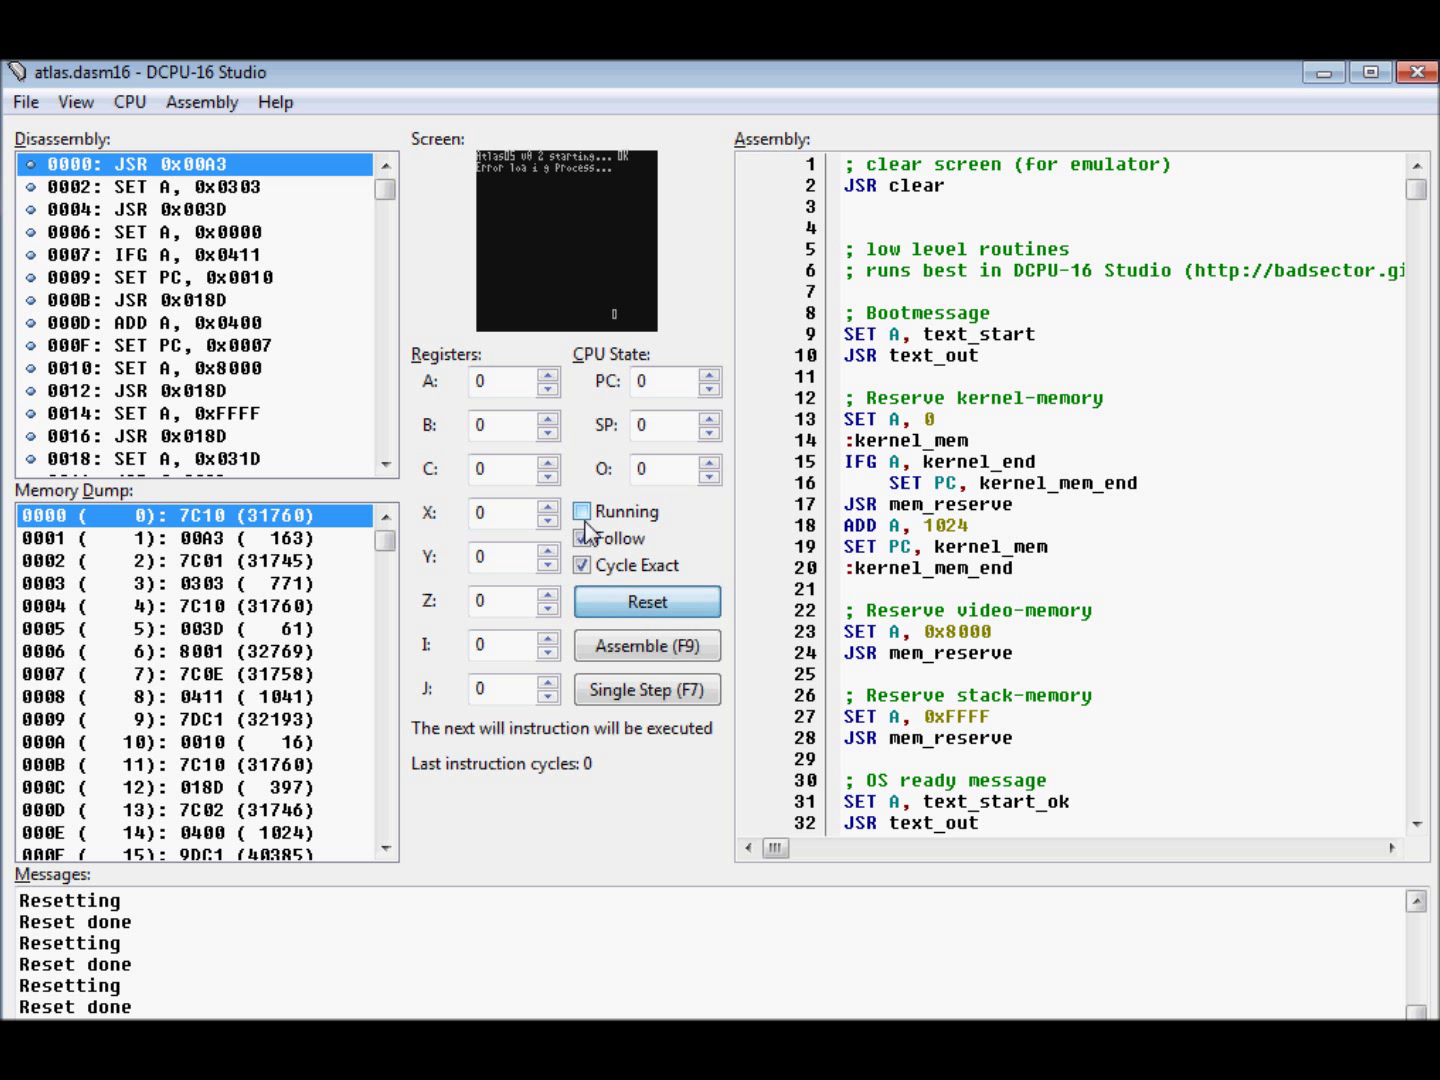
# - Clear the emulator's CPU and memory, then reassemble atlas.dasm16 and set it running
pyautogui.click(620, 605)
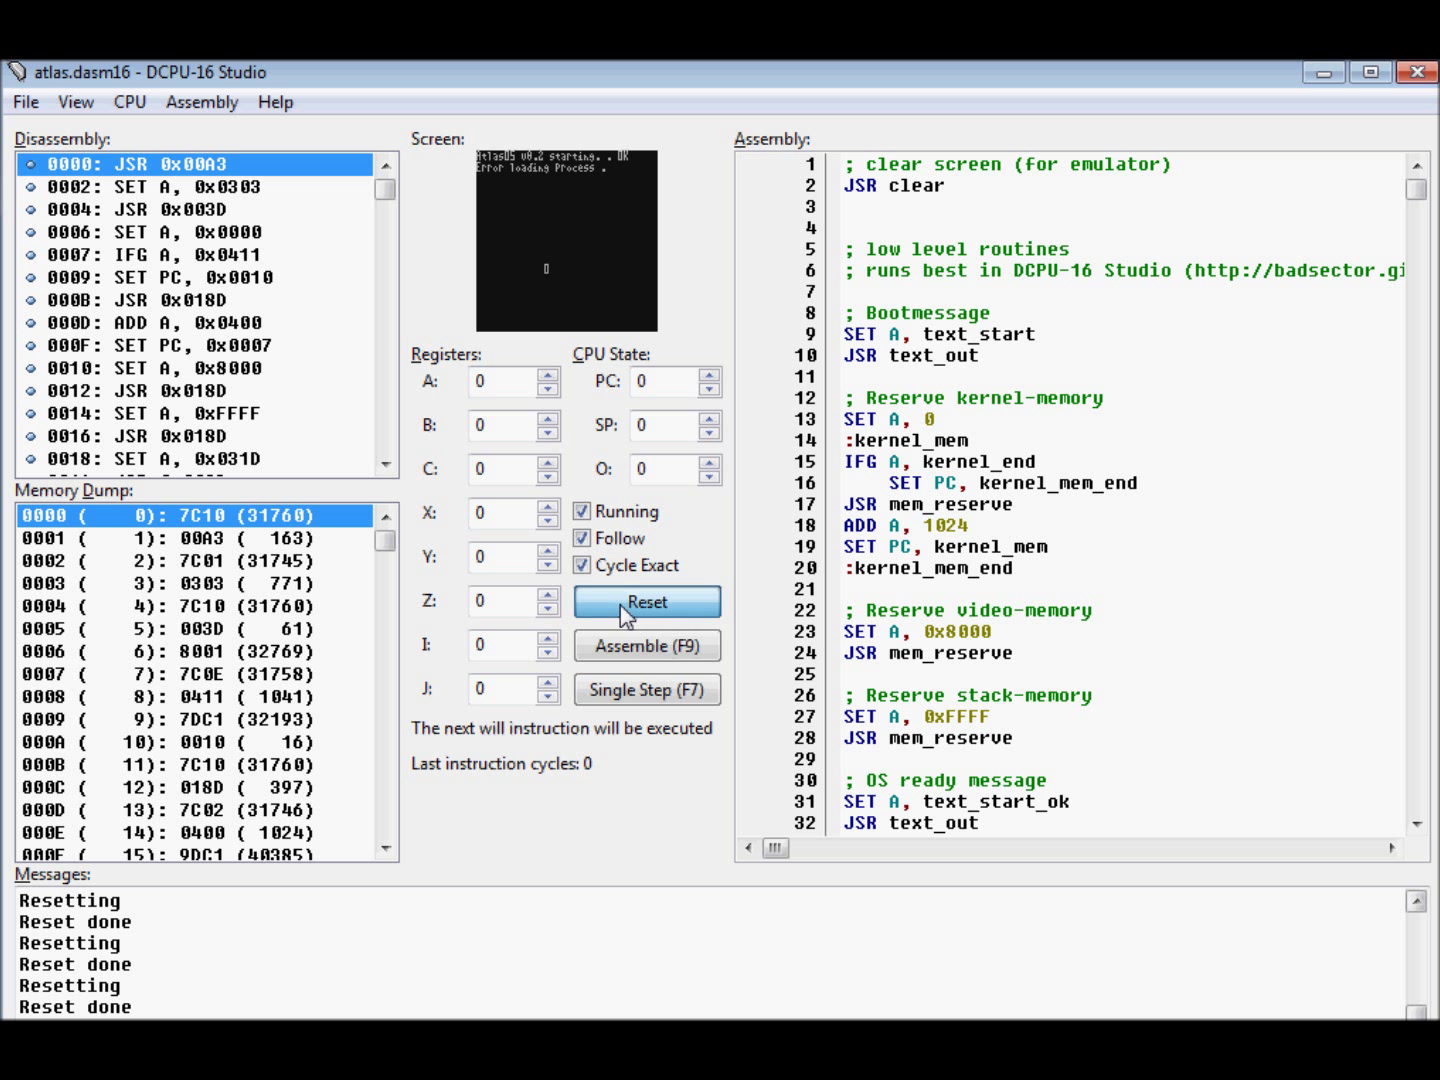
pyautogui.click(130, 102)
pyautogui.click(172, 164)
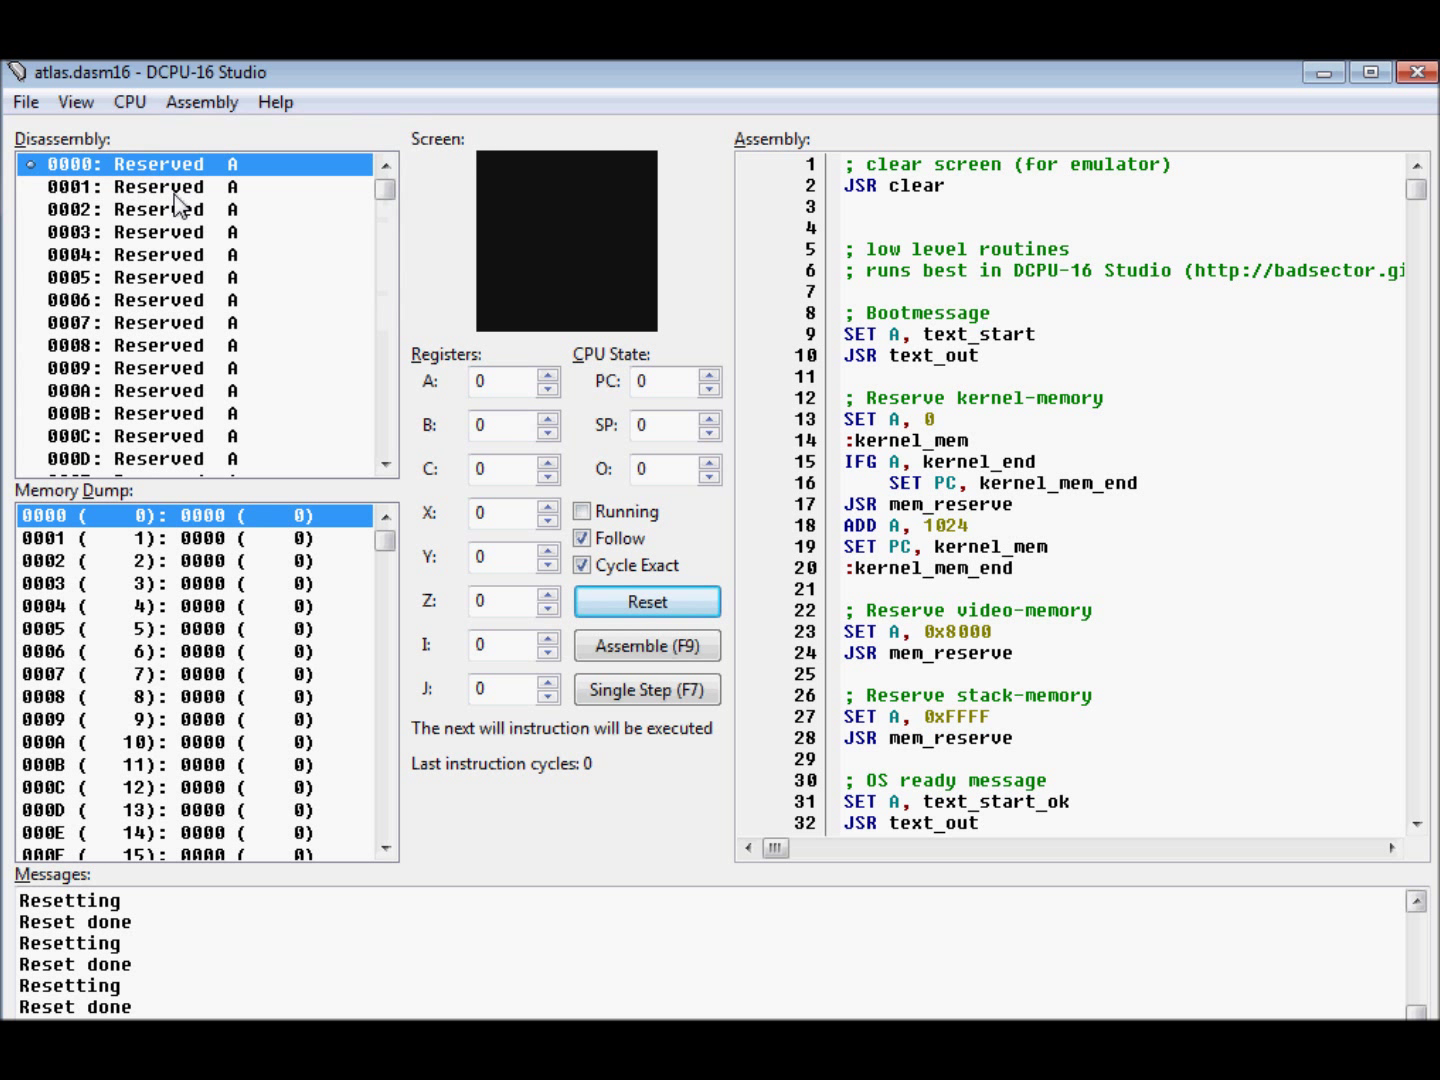
pyautogui.click(657, 645)
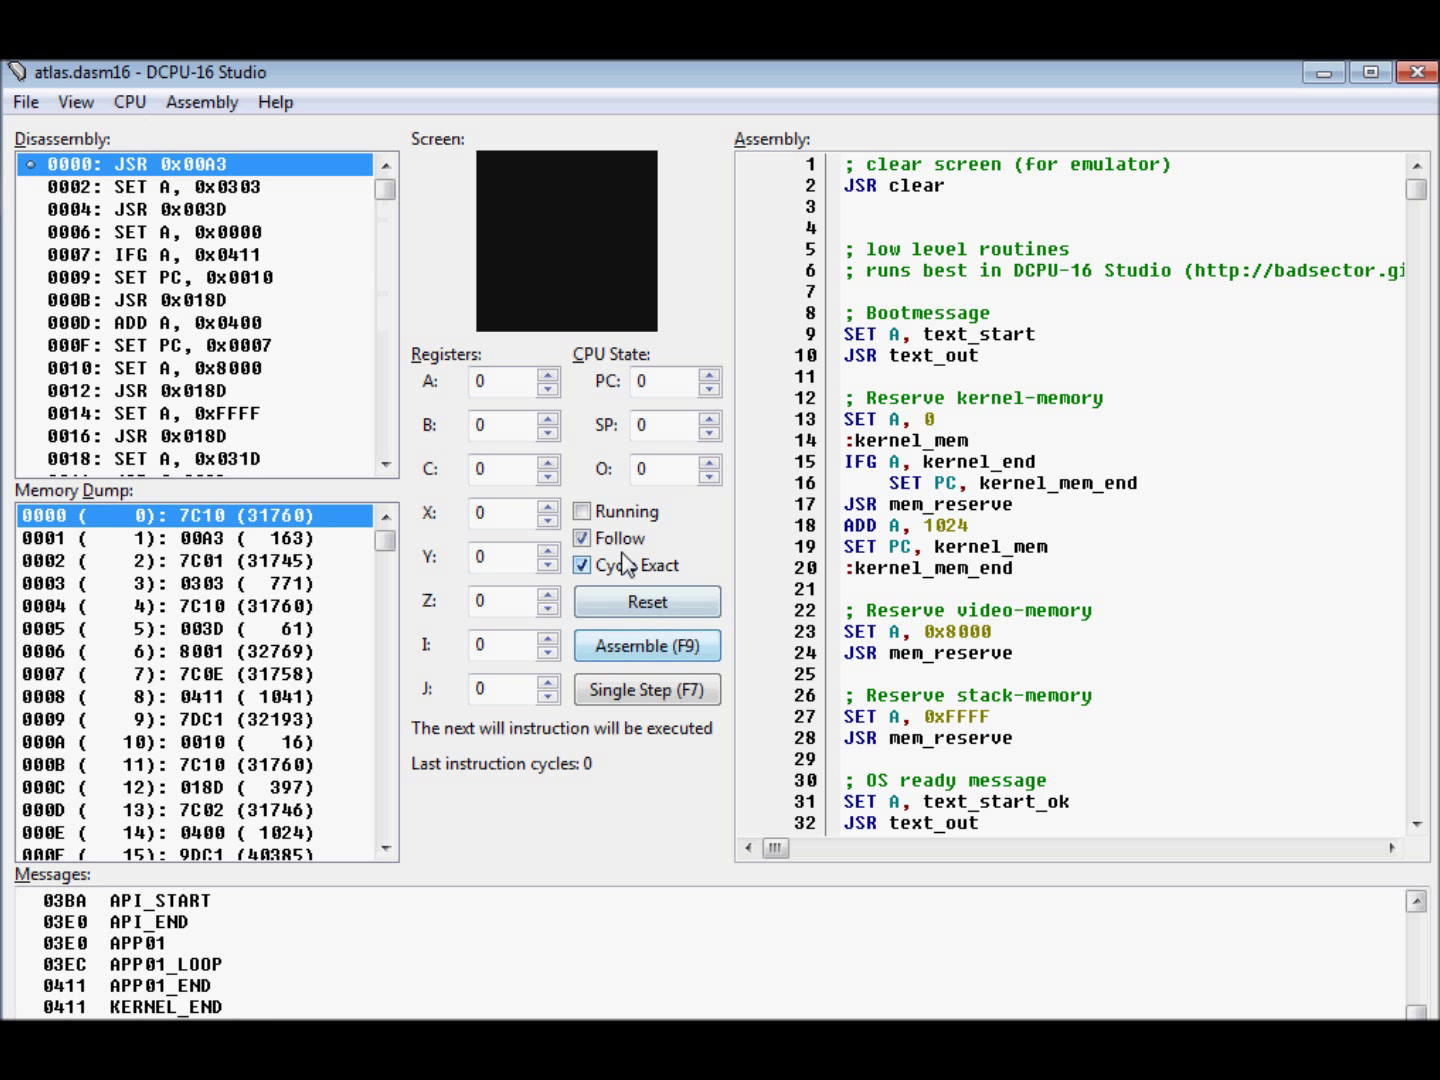
pyautogui.click(590, 511)
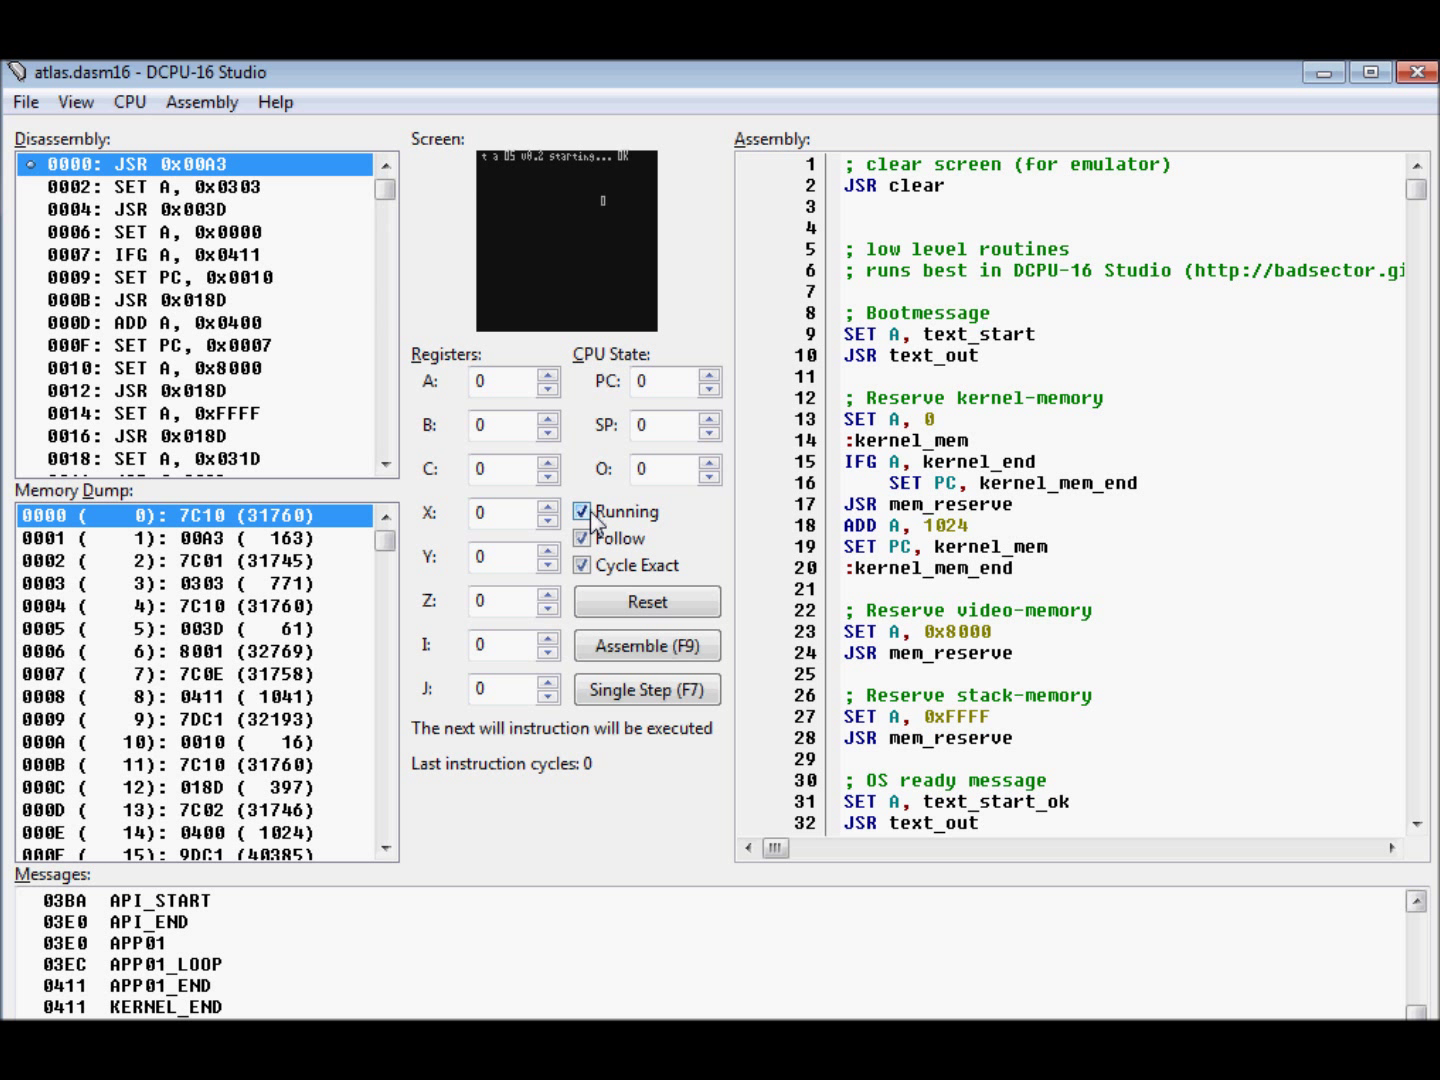
# - Restart the freshly assembled AtlasOS five times by resetting the CPU and running it again with Follow enabled
pyautogui.click(614, 598)
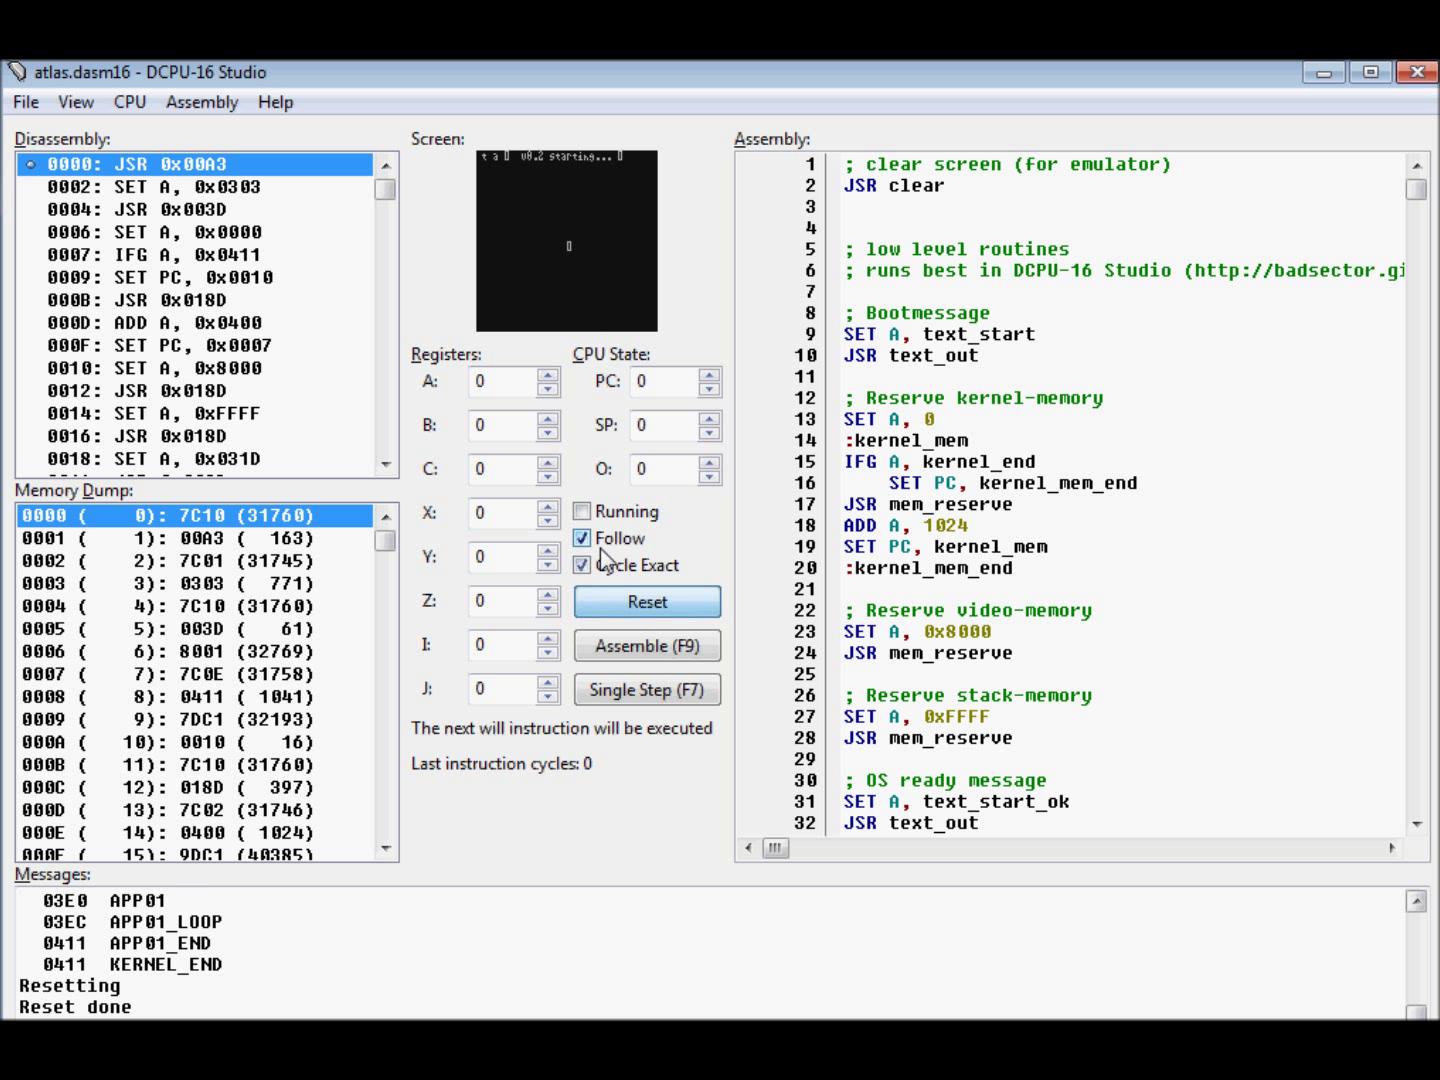
pyautogui.click(582, 511)
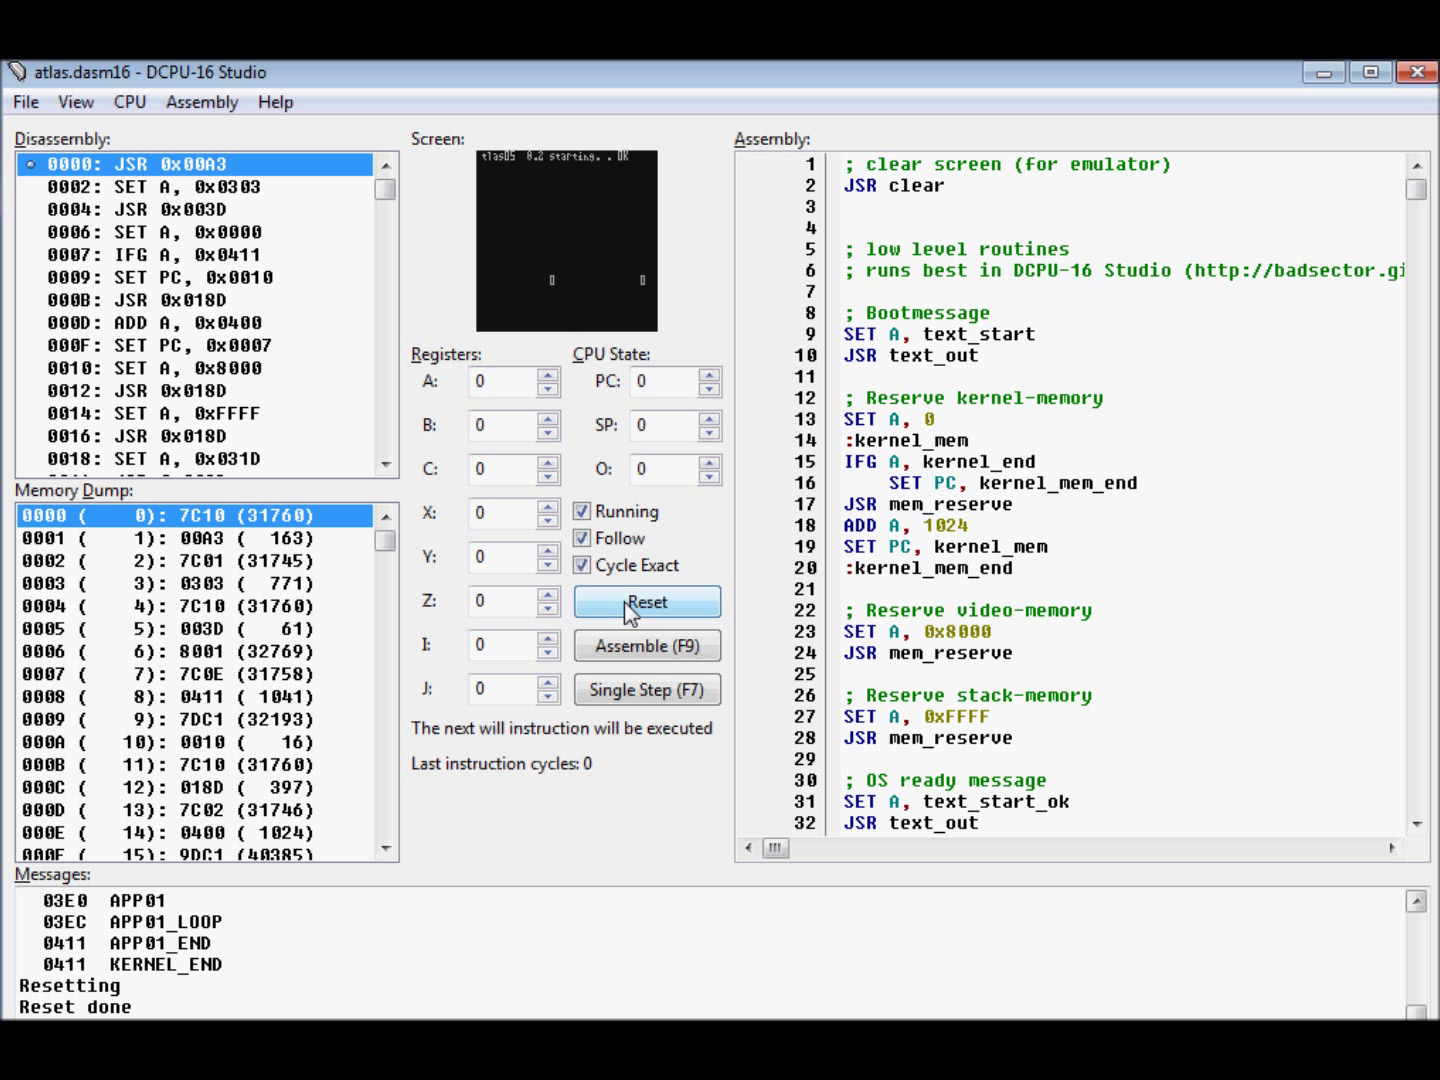
pyautogui.click(624, 601)
pyautogui.click(588, 515)
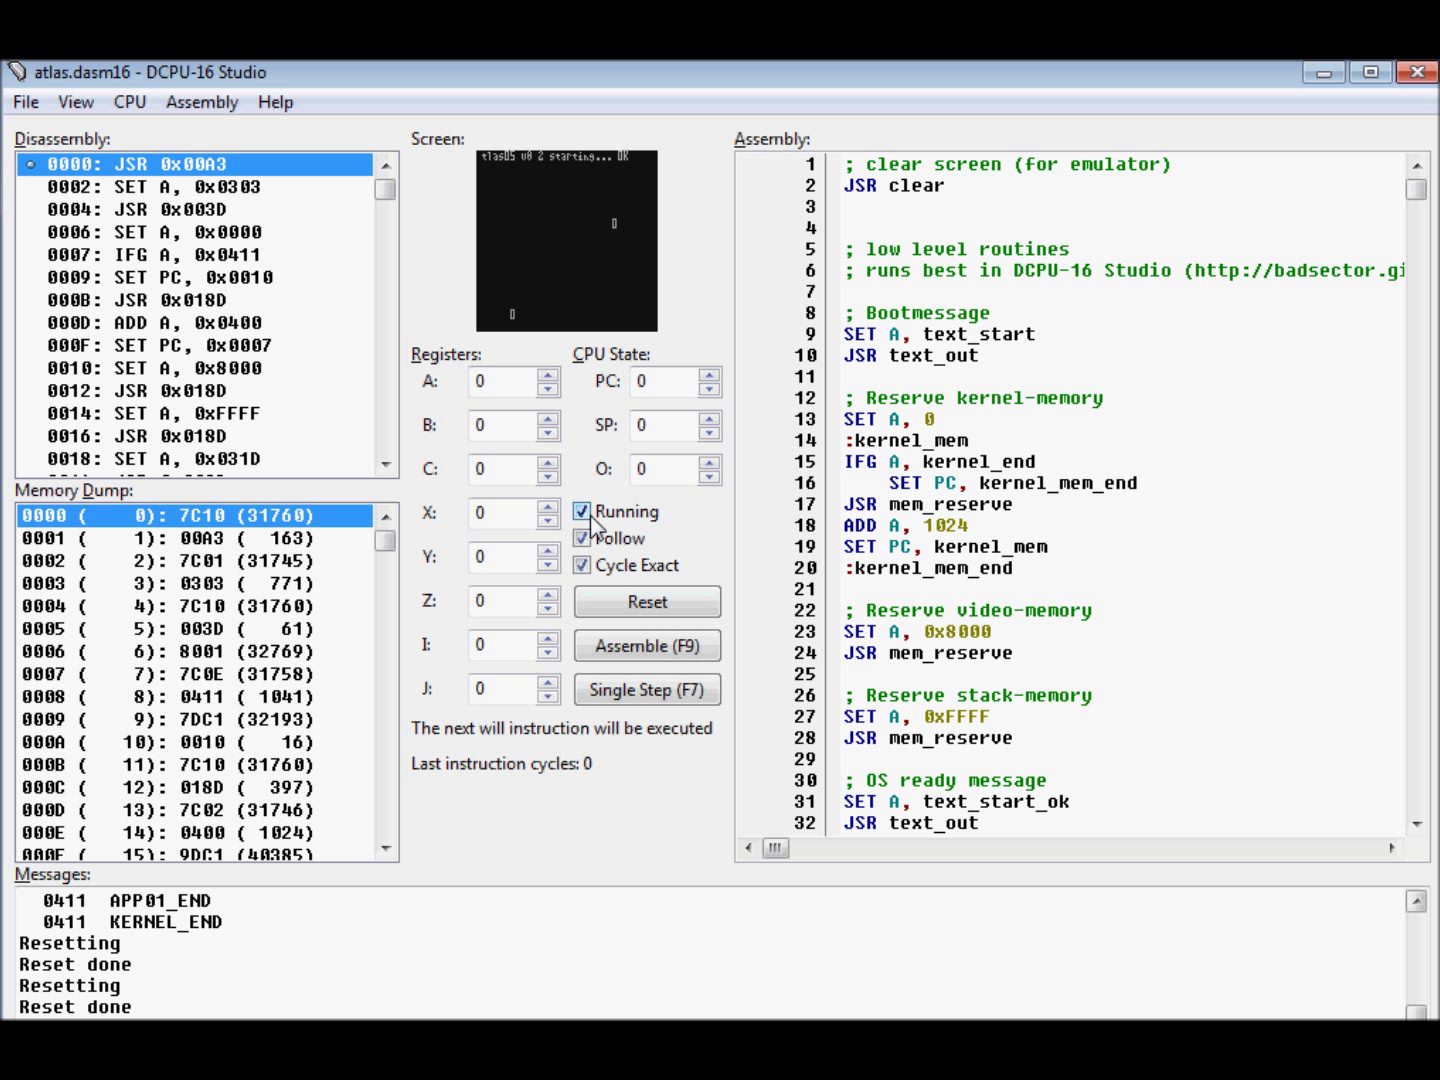
pyautogui.click(611, 600)
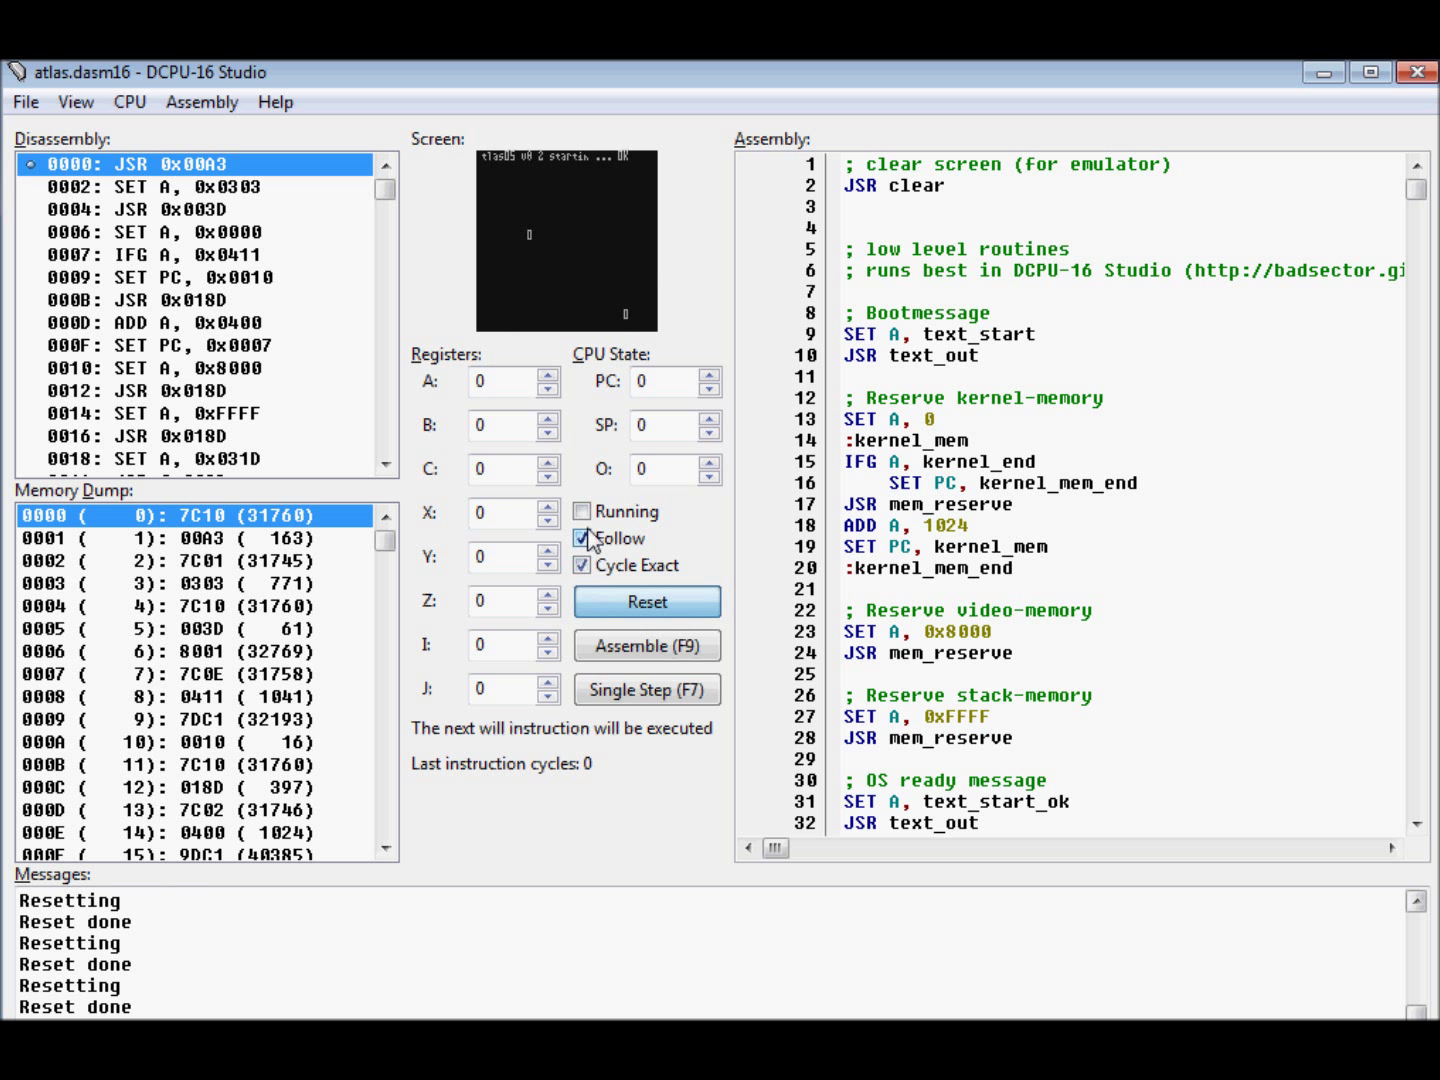
pyautogui.click(582, 512)
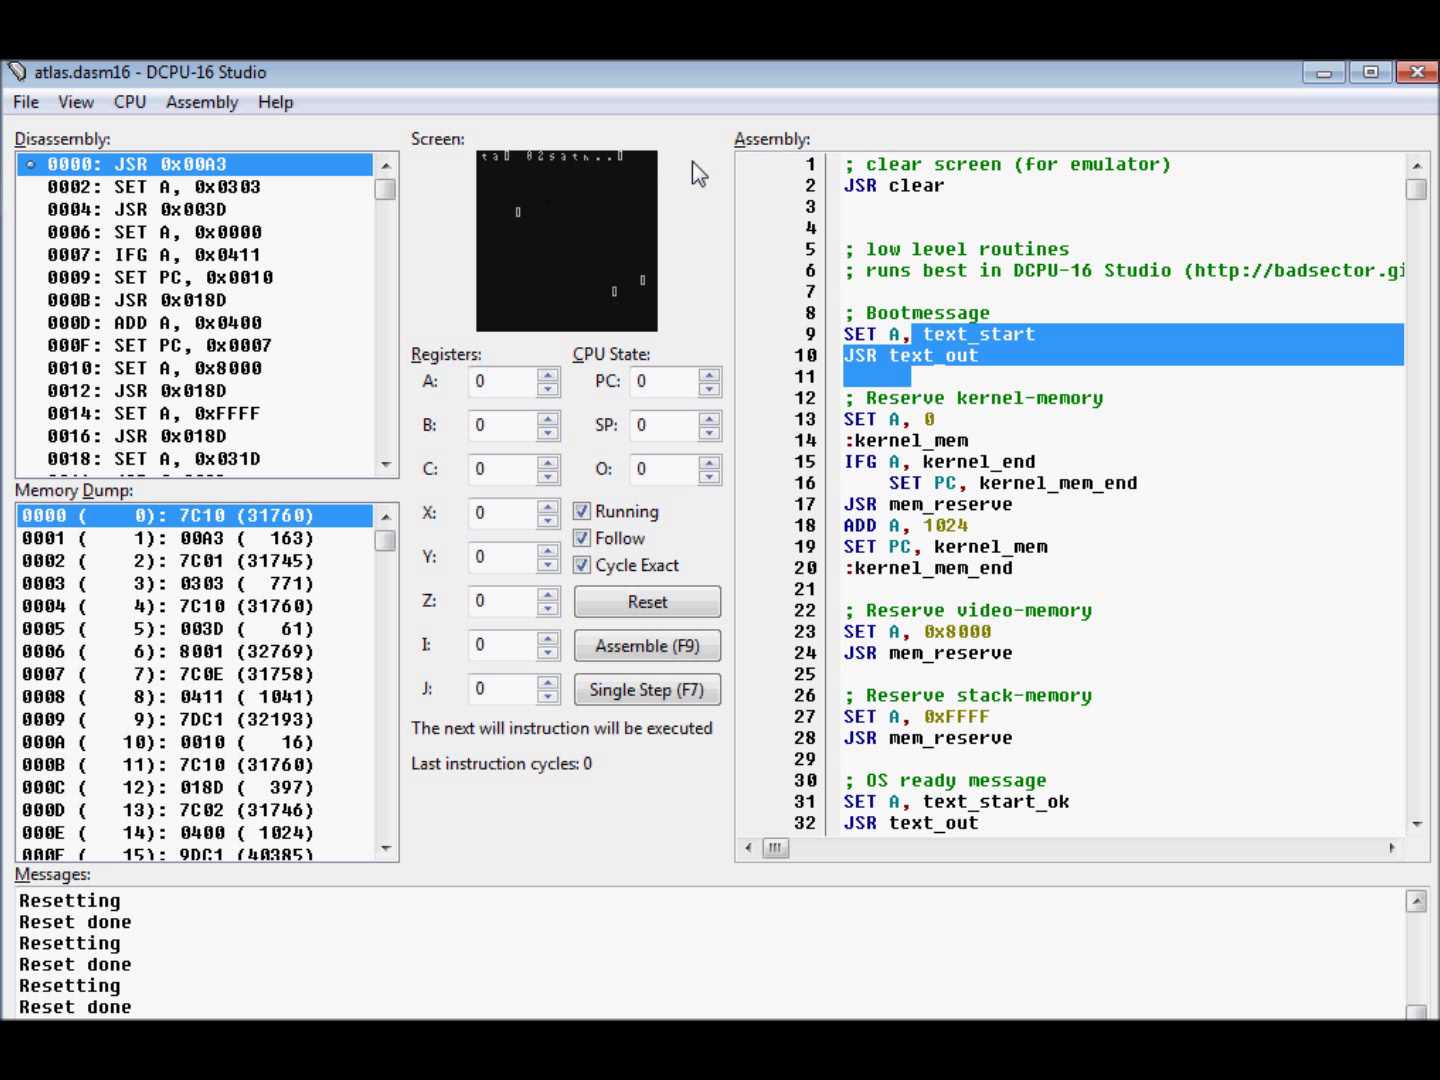
pyautogui.click(628, 600)
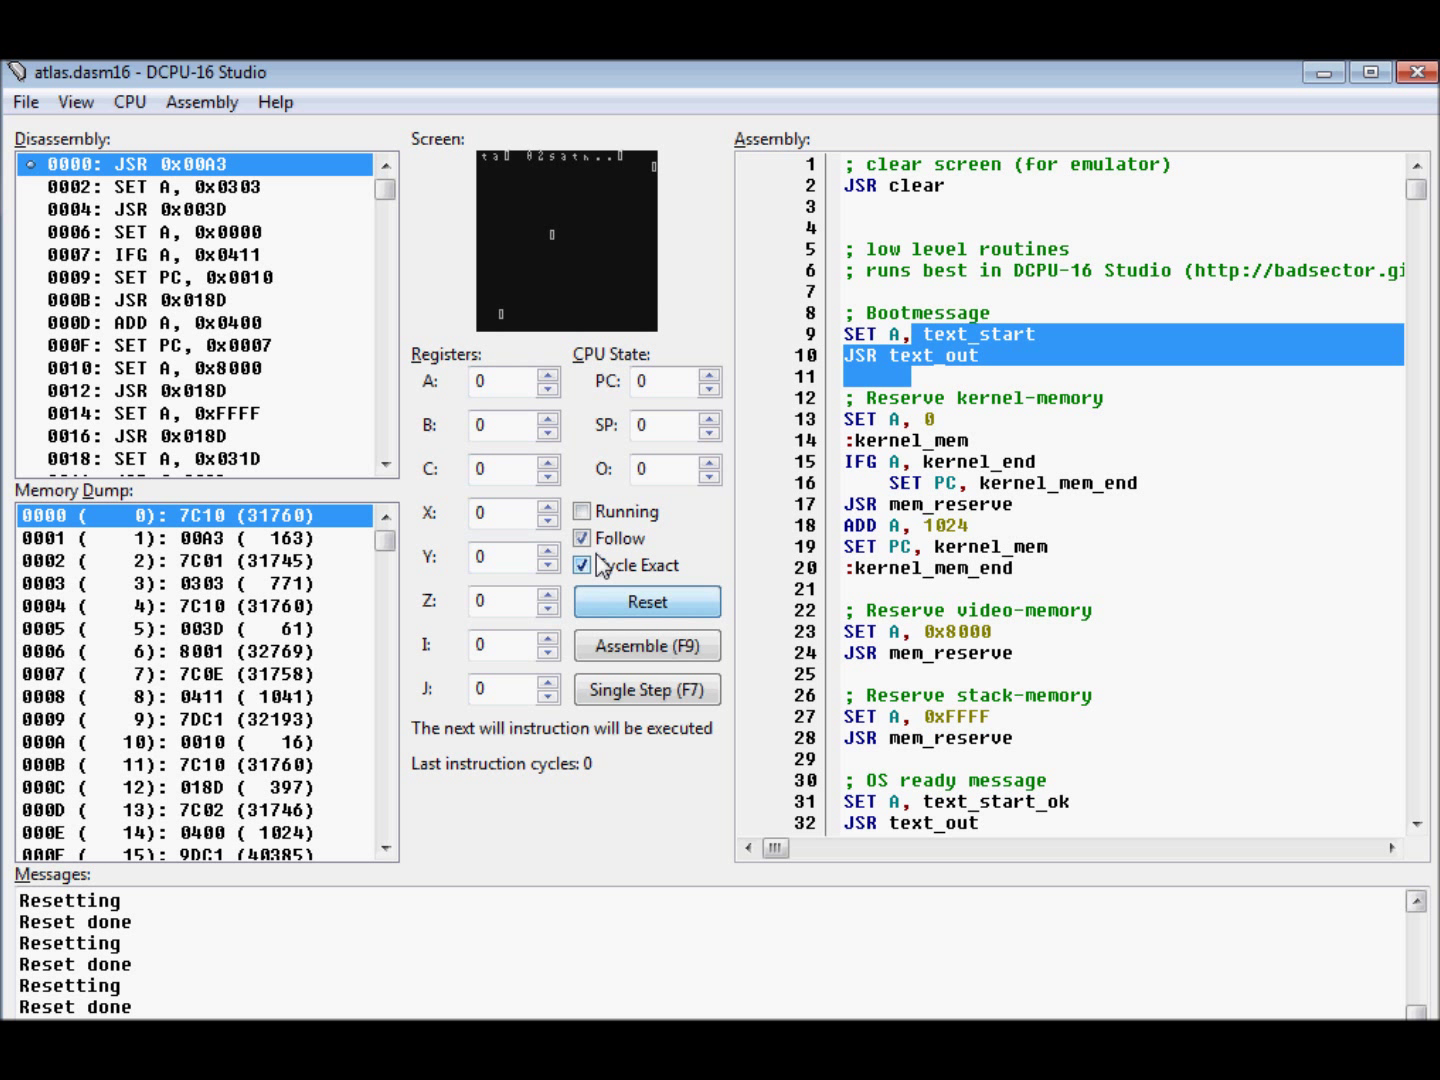
pyautogui.click(581, 512)
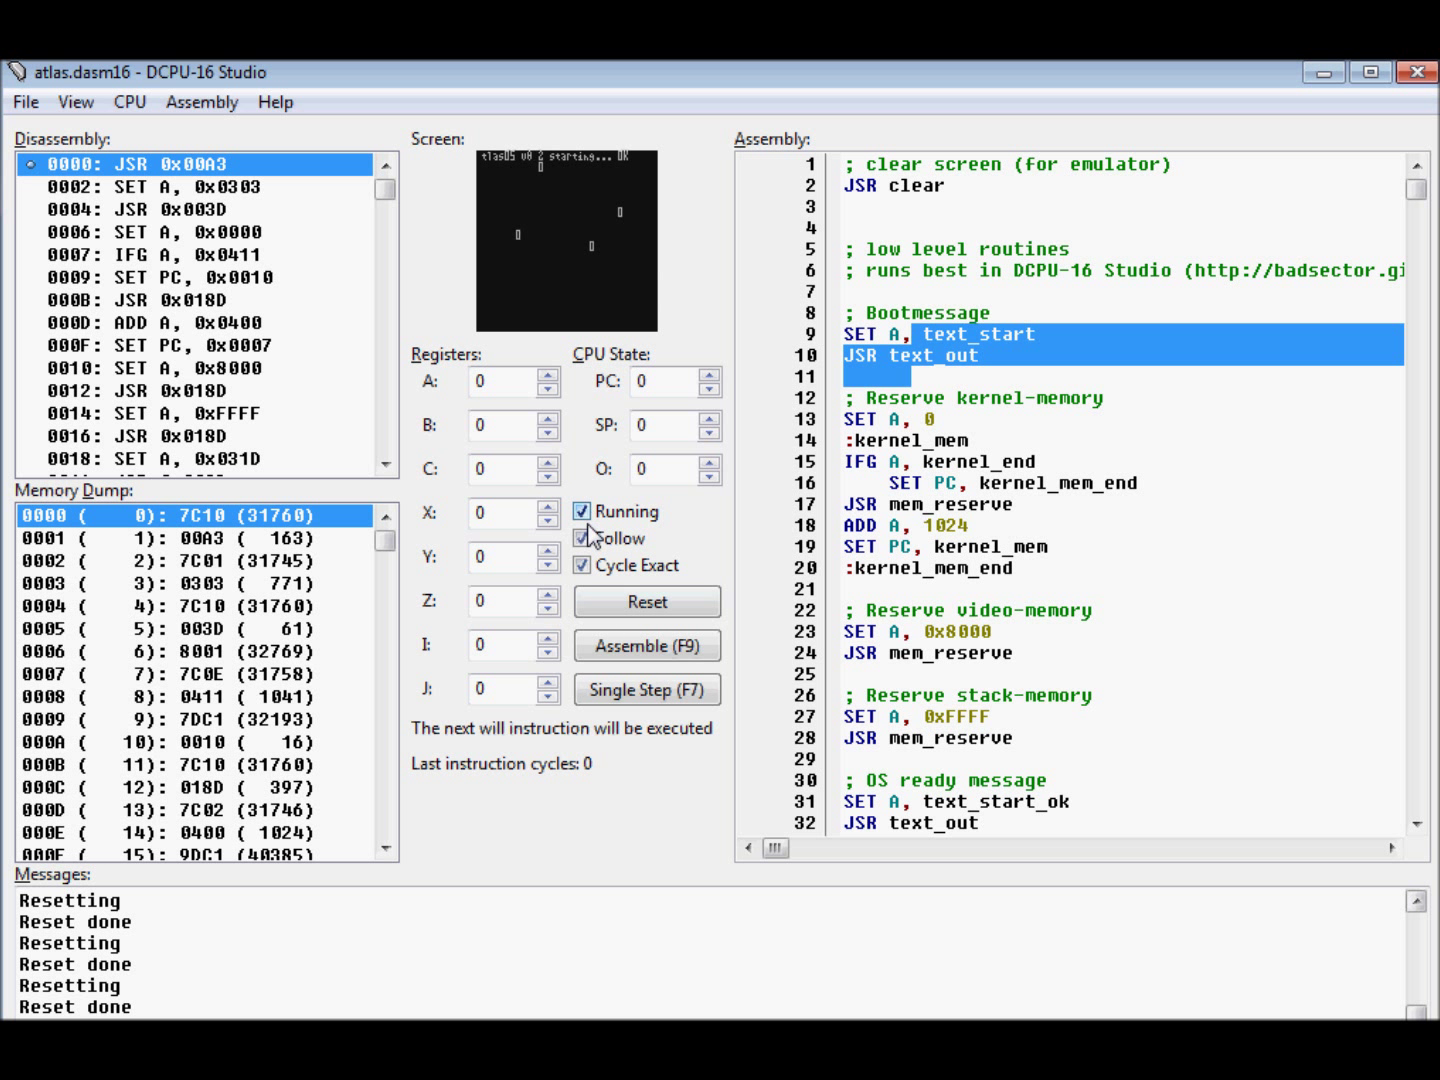
pyautogui.click(632, 600)
pyautogui.click(581, 512)
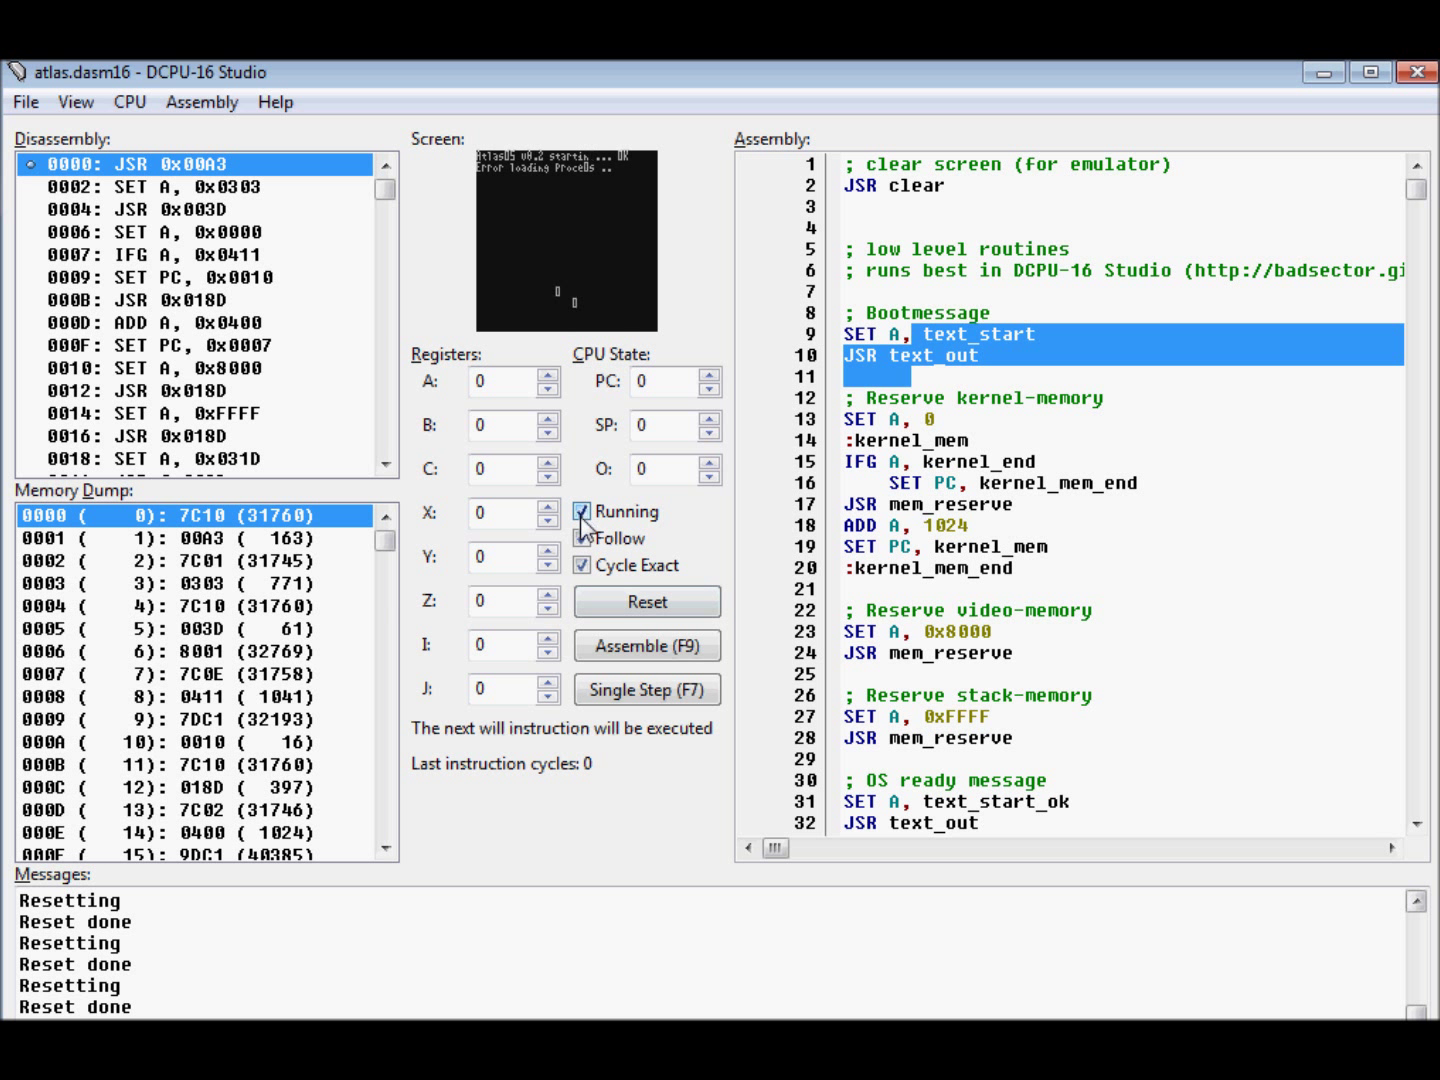
pyautogui.click(581, 538)
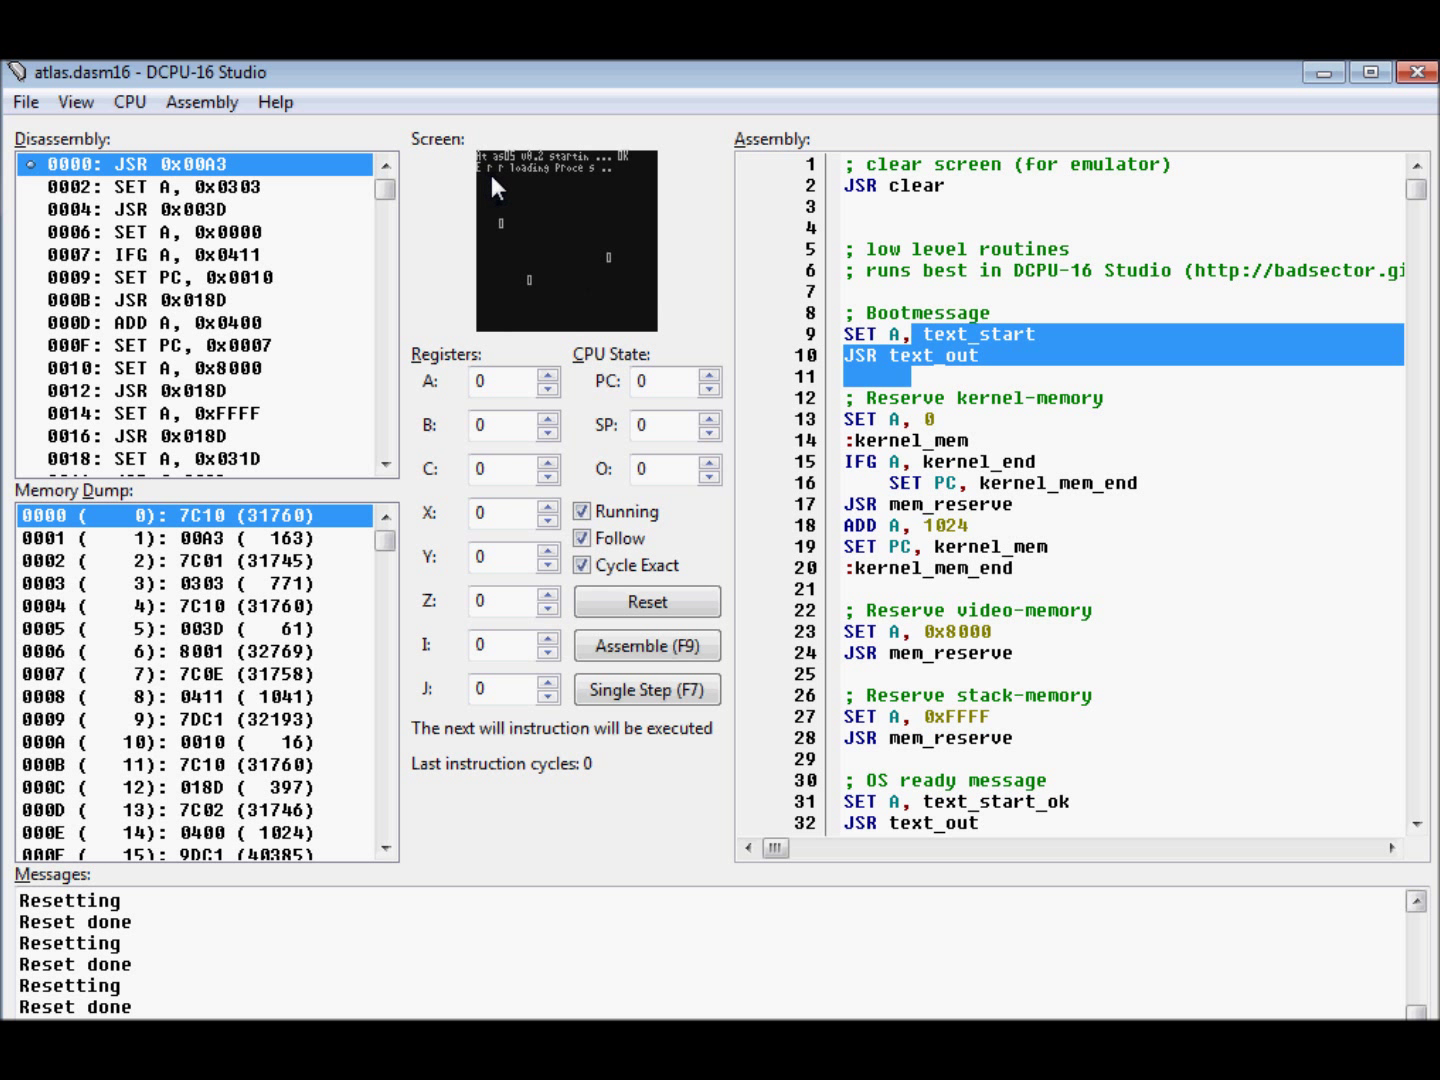